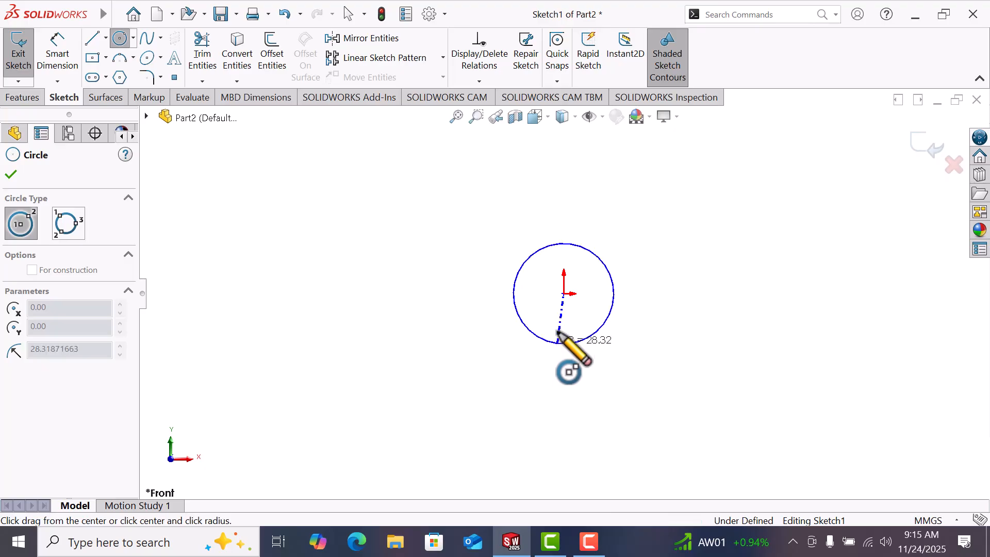
Sketch an inner circle of about 12.4 mm radius at the origin and set the outer circle's diameter to 54 mm
drag(564, 293, 568, 315)
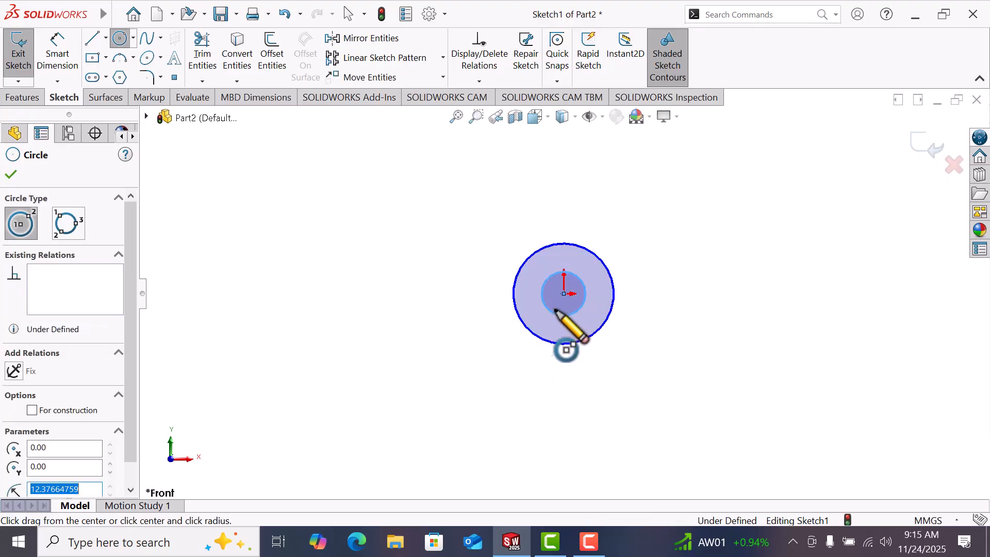
click(58, 61)
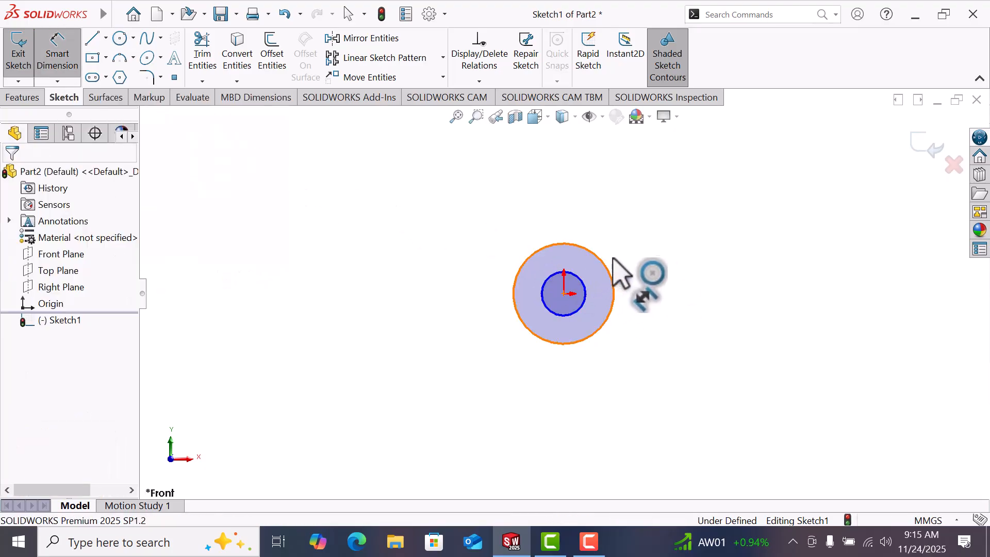
click(612, 277)
click(700, 241)
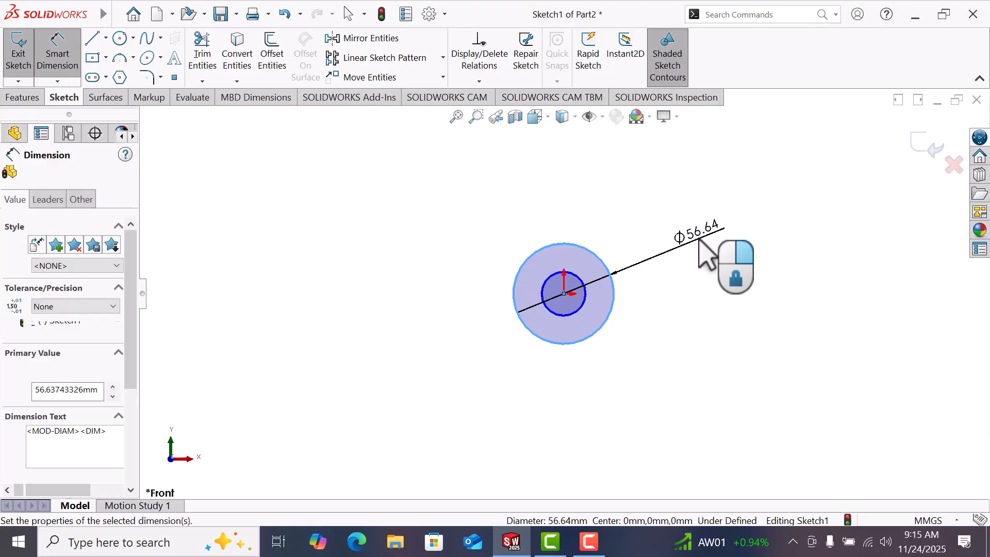
text(54)
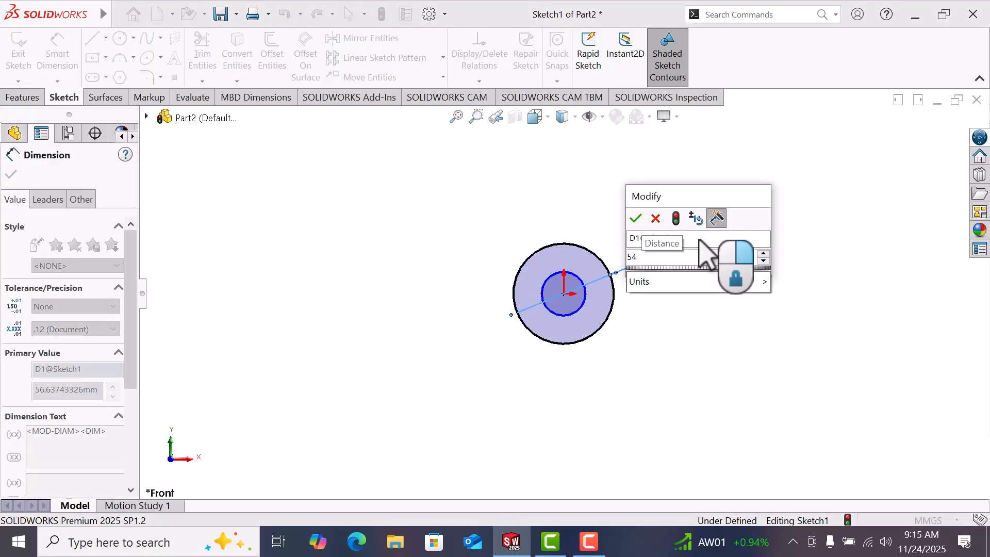
key(Return)
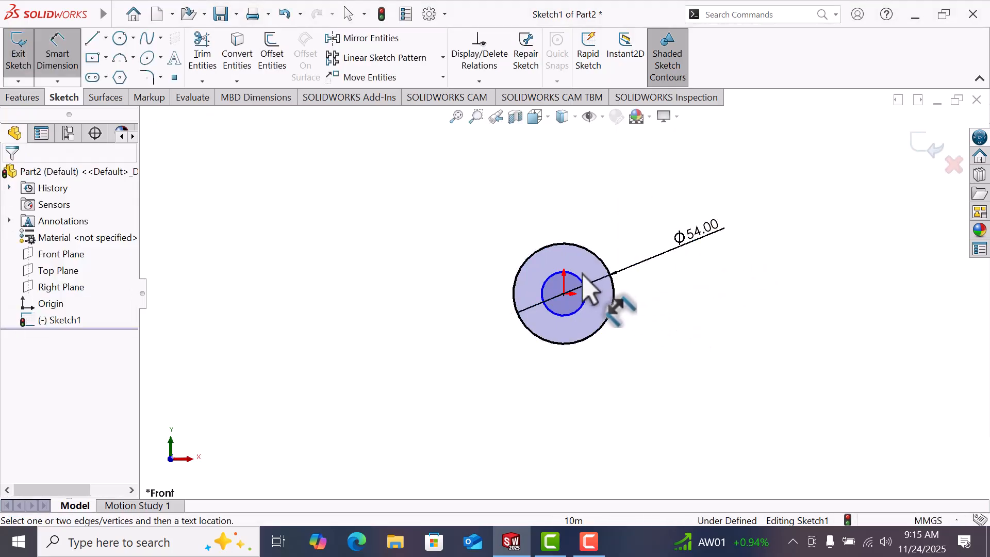
Dimension the inner circle at the origin to a diameter of 24 mm
click(582, 285)
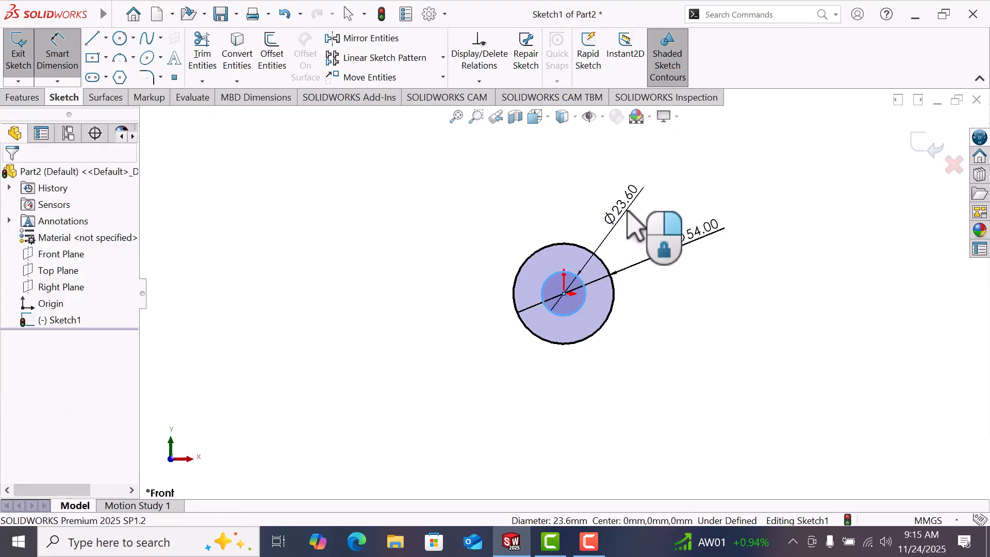
click(635, 227)
text(24)
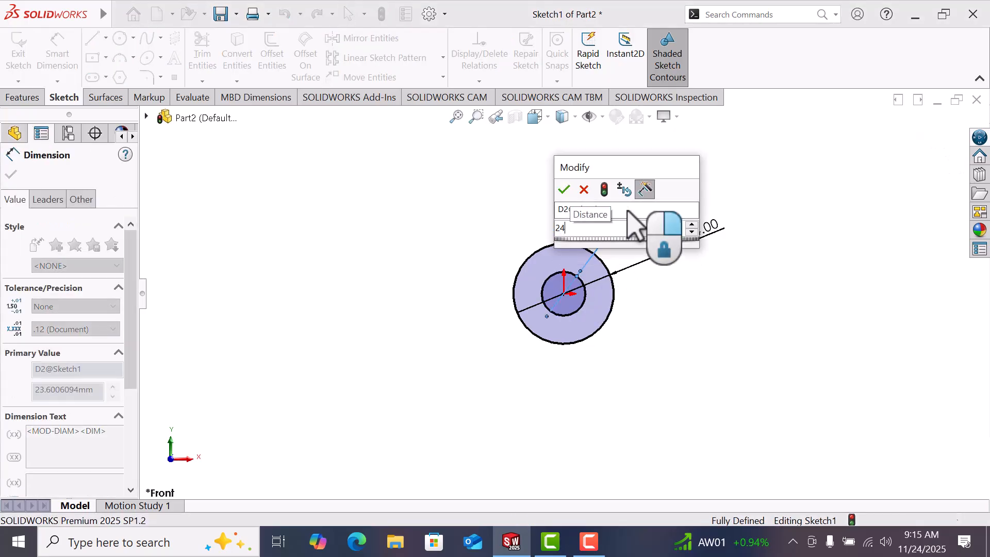
key(Return)
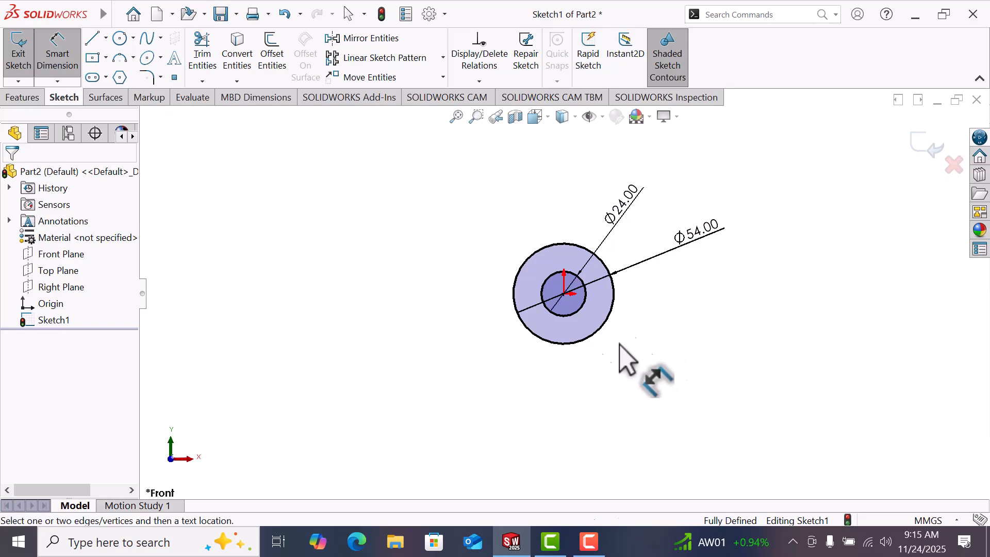
Sketch two concentric circles with radii of about 18.5 and 9.6 mm, centred about 106 mm left of the origin and level with it
key(c)
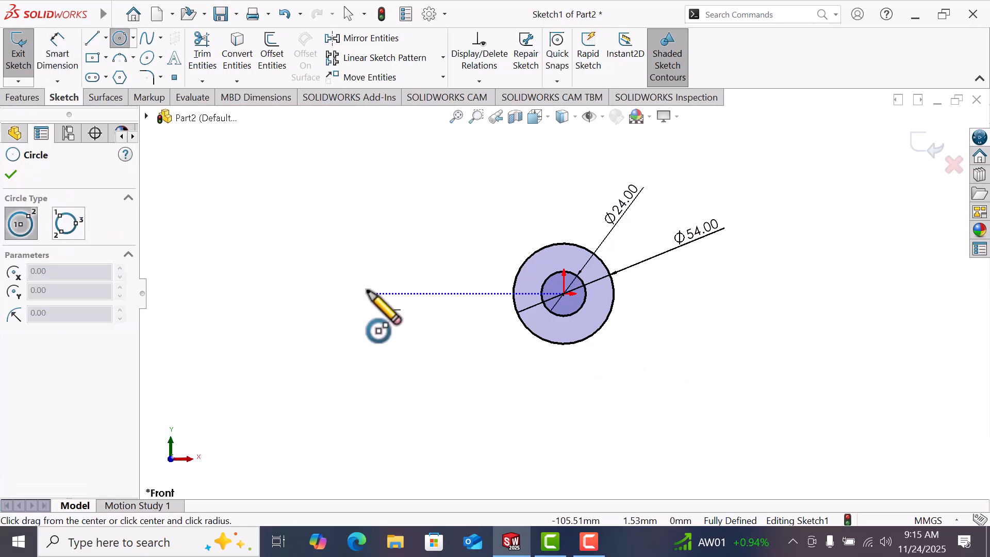
click(367, 293)
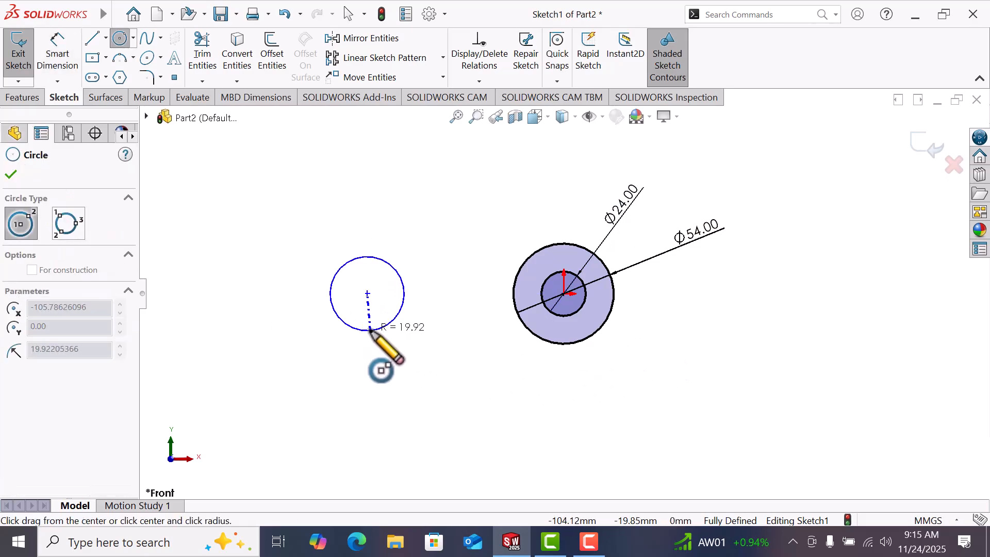
click(368, 328)
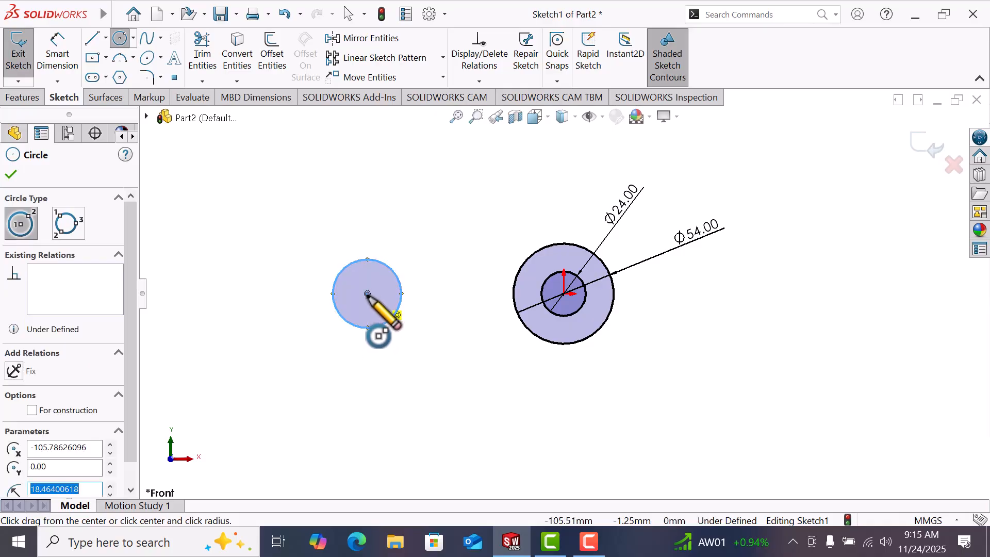
click(368, 294)
click(368, 312)
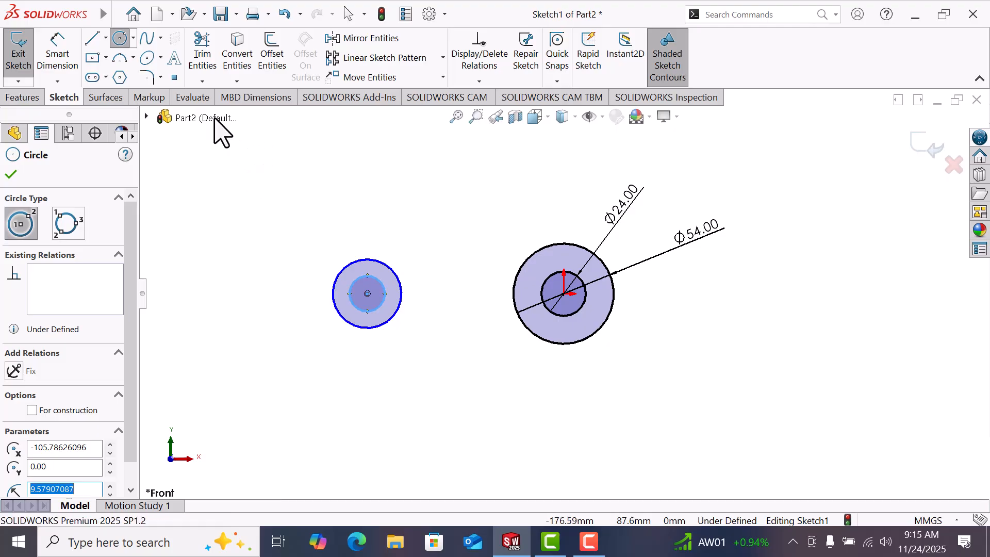
Dimension the outer circle of the left pair to a diameter of 36 mm
click(58, 54)
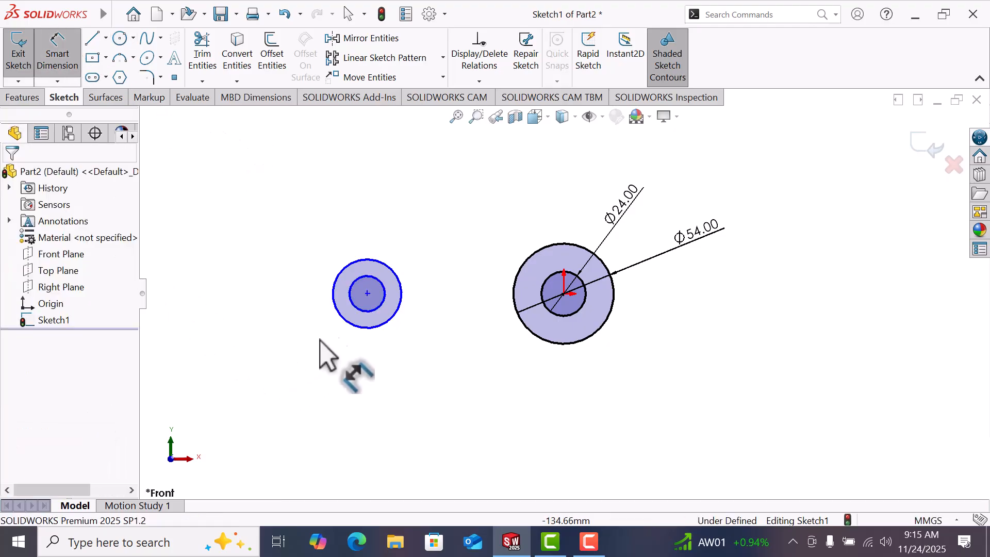
click(369, 337)
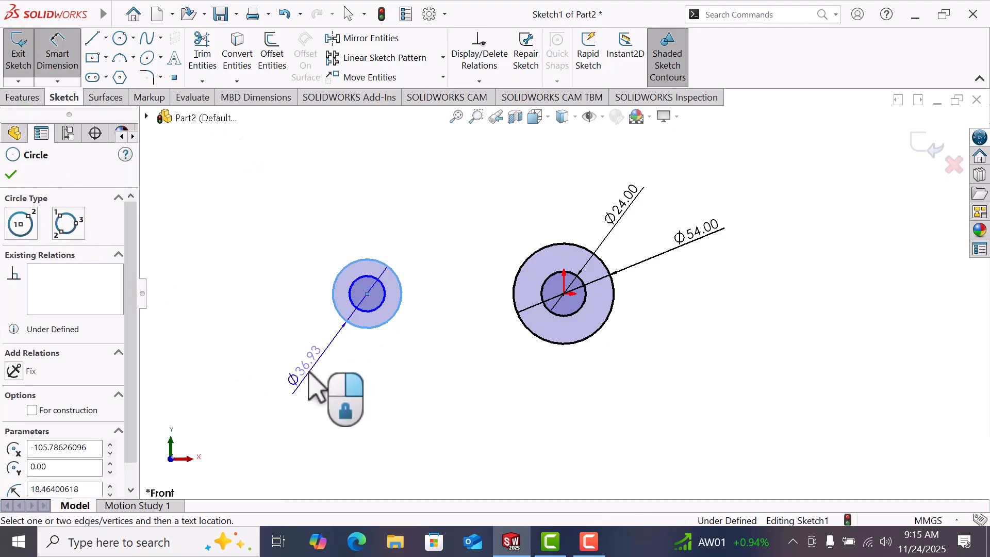
click(309, 373)
text(36)
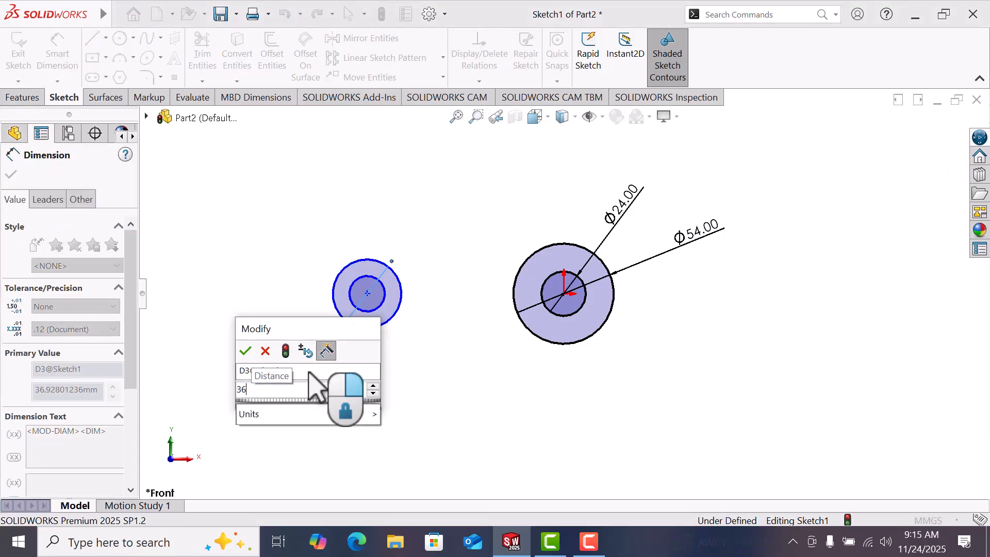
key(Return)
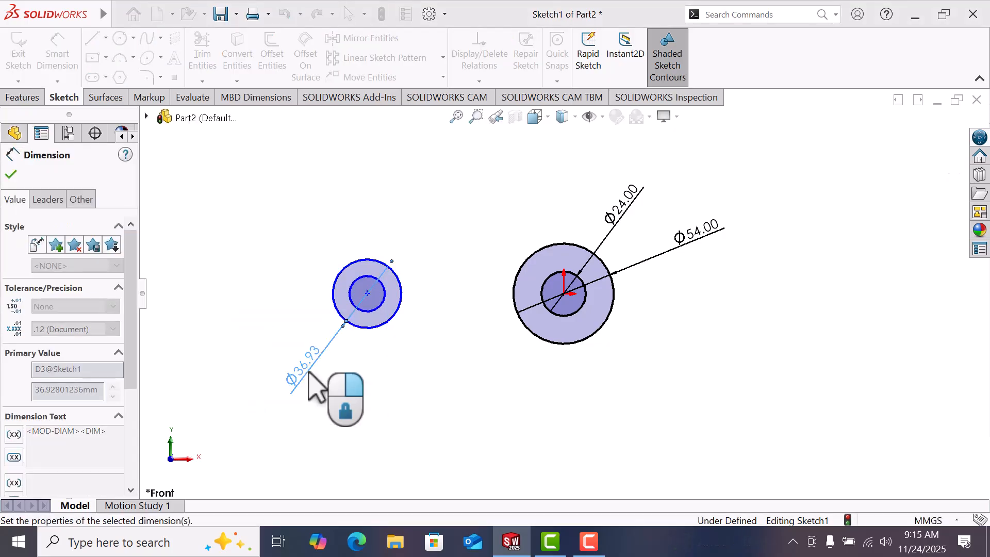
Dimension the inner circle of the left pair to a diameter of 18 mm
click(373, 311)
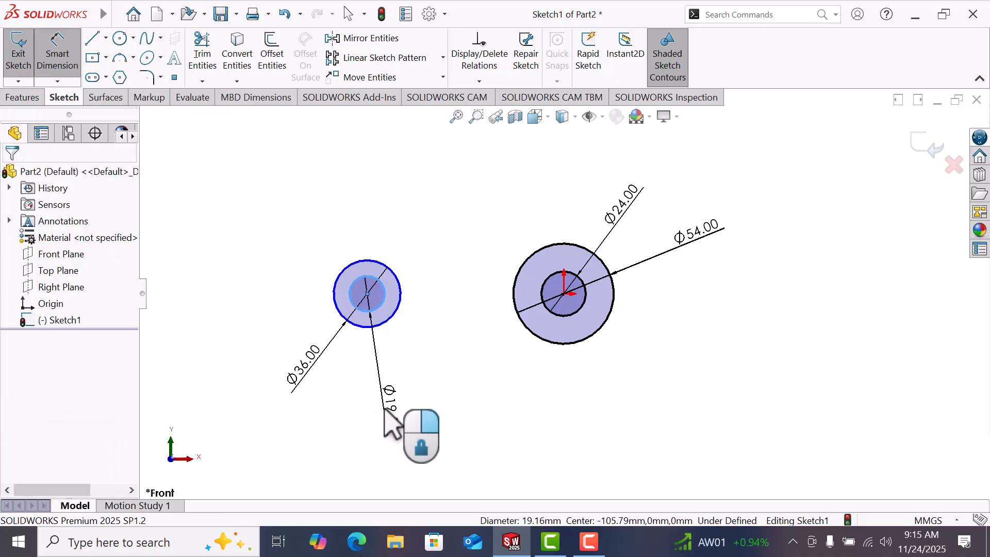
click(385, 411)
text(1)
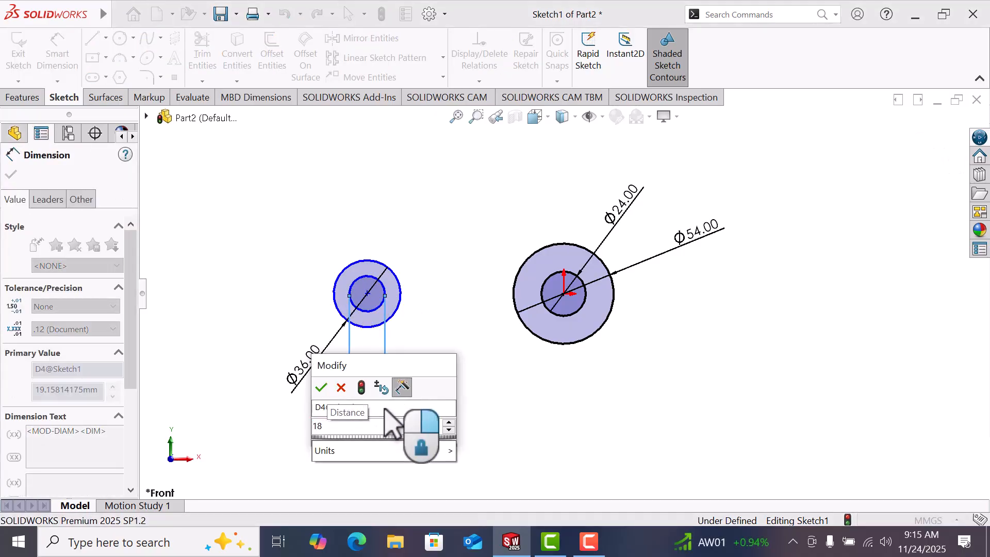
text(8)
key(Return)
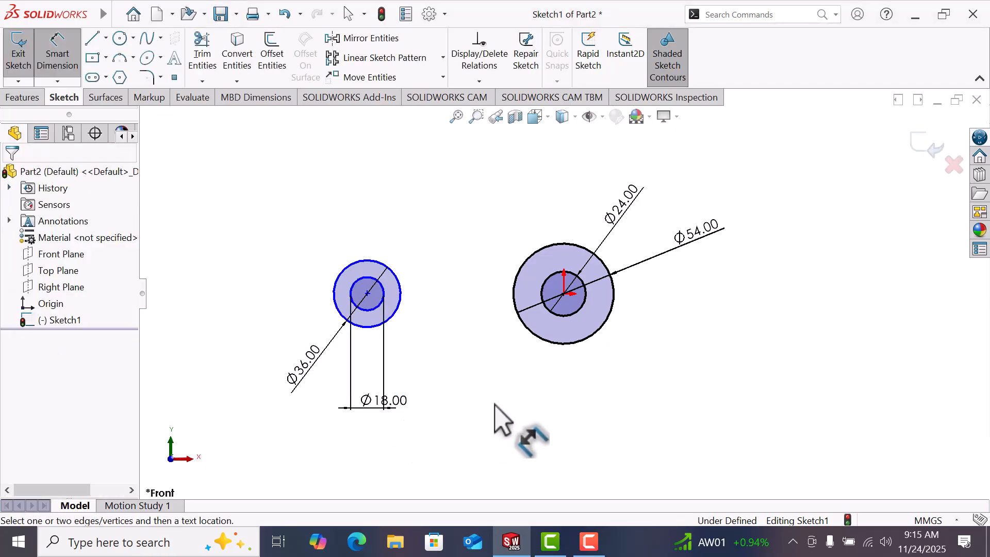
Dimension the horizontal distance between the left circles' centre and the origin to 82 mm
click(368, 294)
click(565, 294)
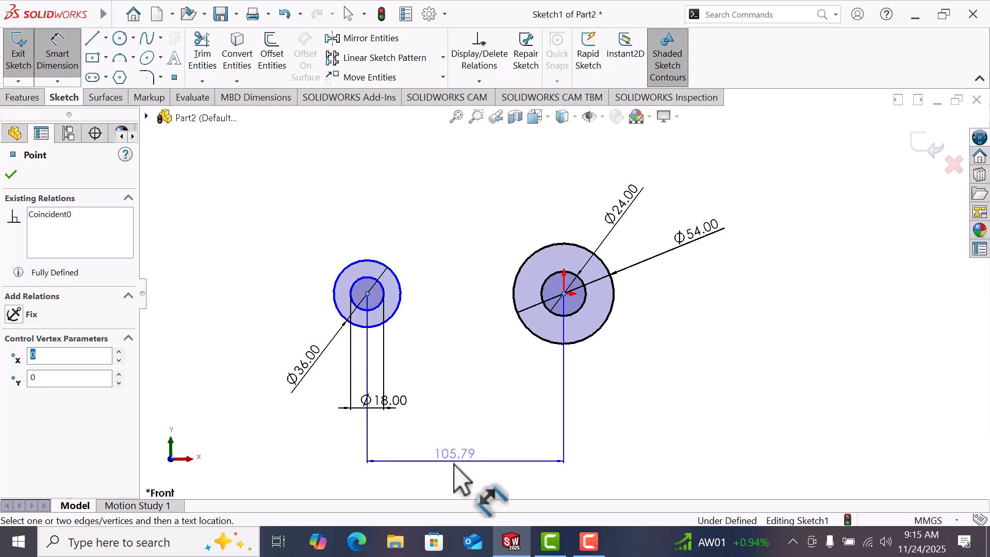
click(454, 464)
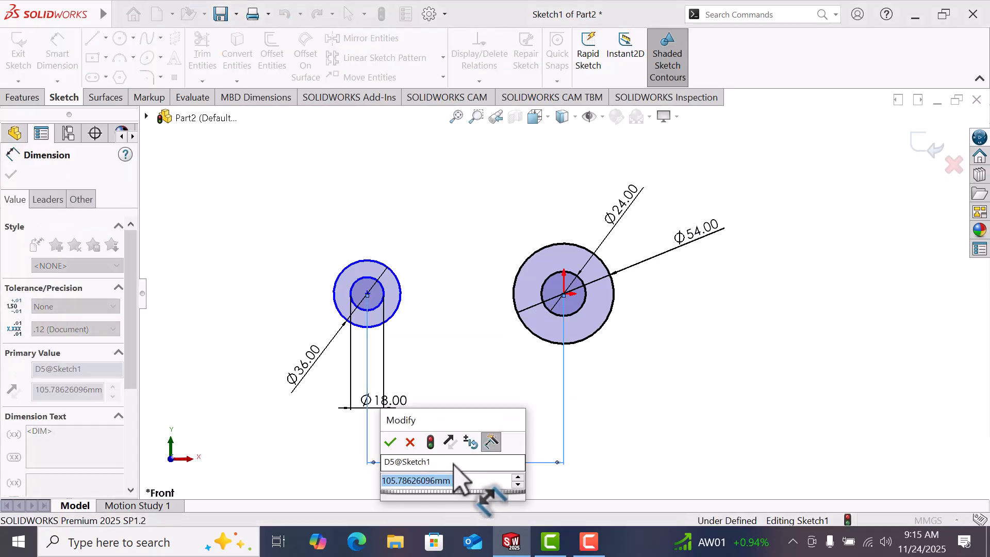
text(8)
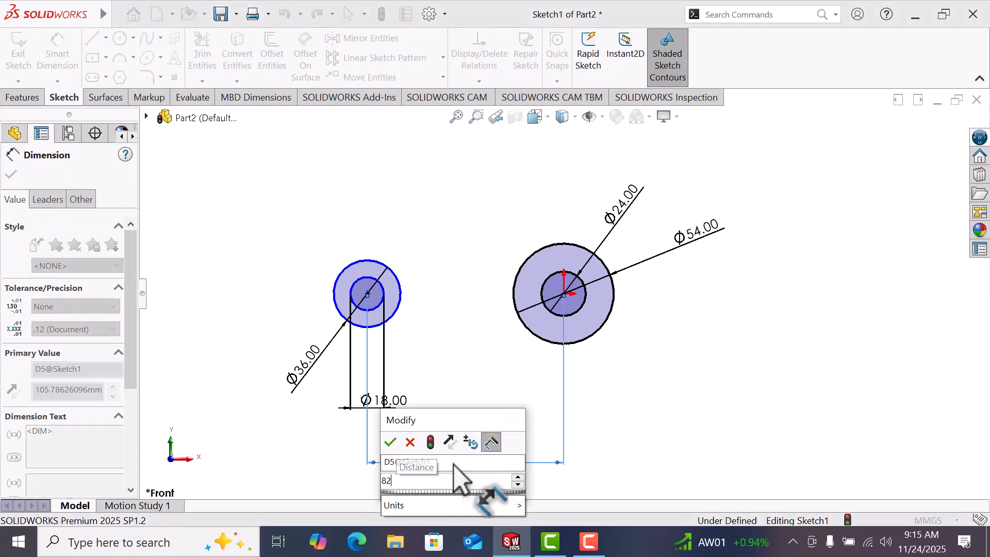
text(2)
key(Return)
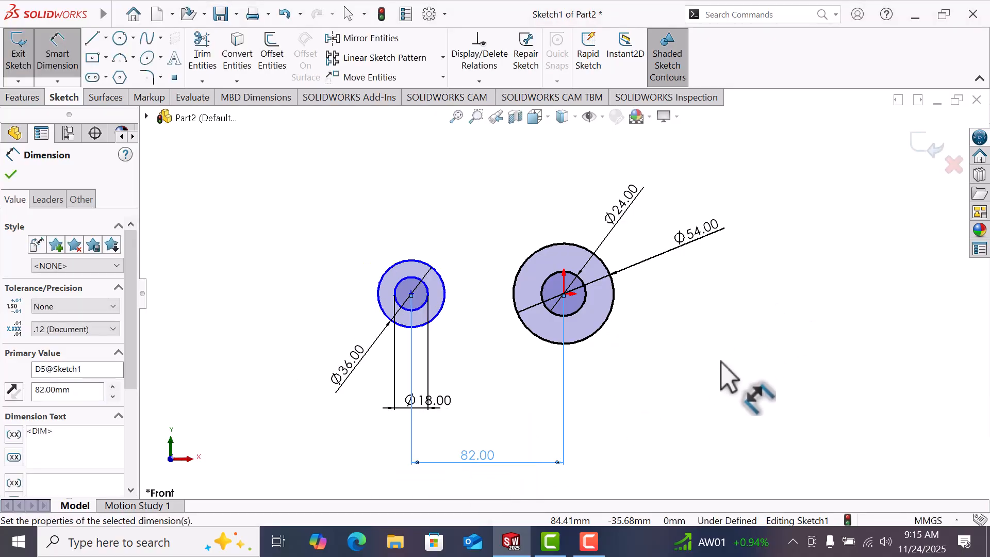
click(730, 377)
right_click(725, 364)
click(757, 408)
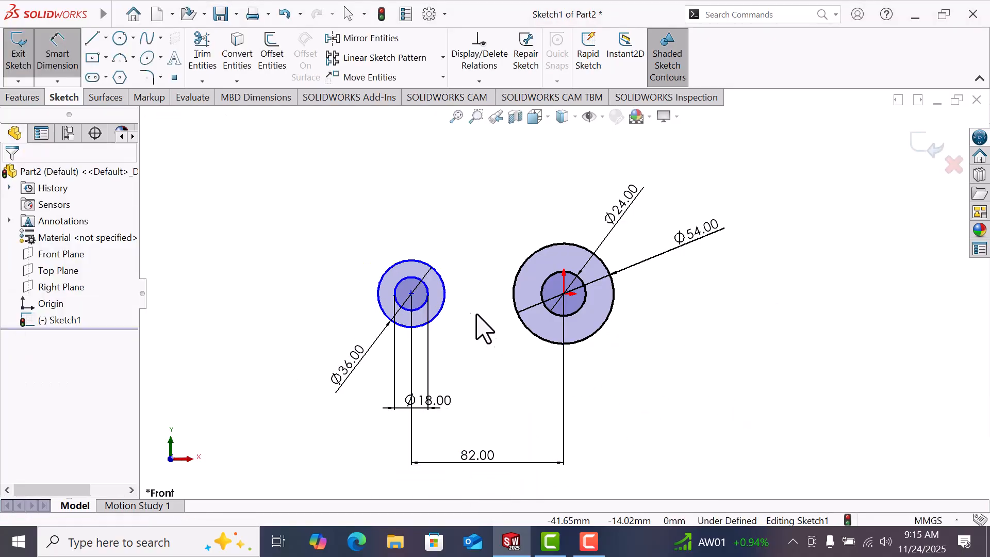
Add a Horizontal relation between the left circles' centre and the centre of the circles at the origin
click(411, 294)
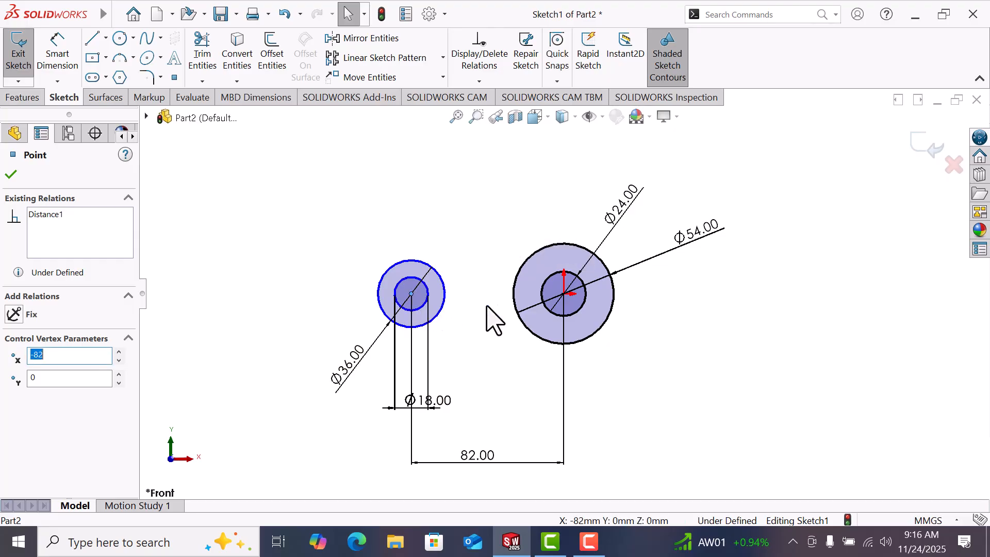
ctrl+click(564, 295)
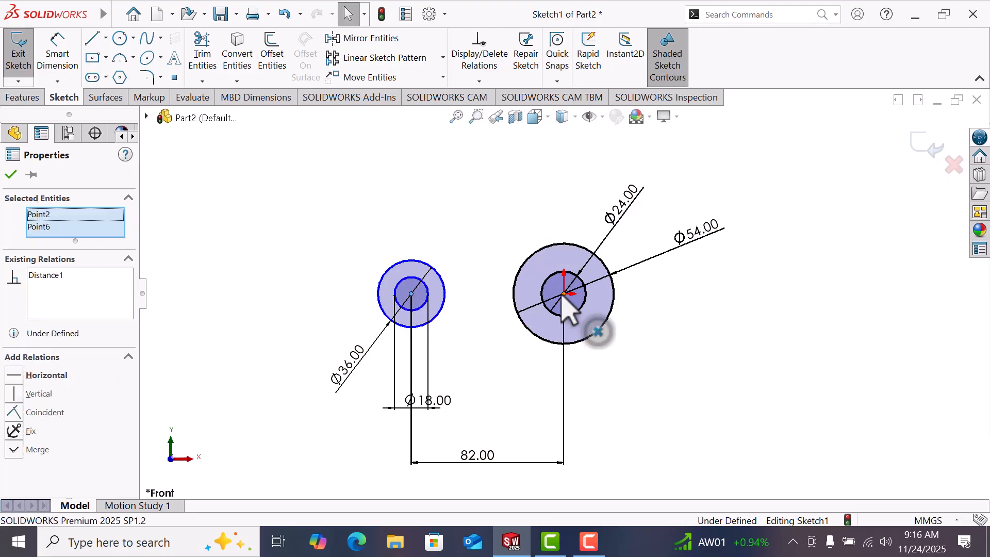
click(15, 381)
click(681, 402)
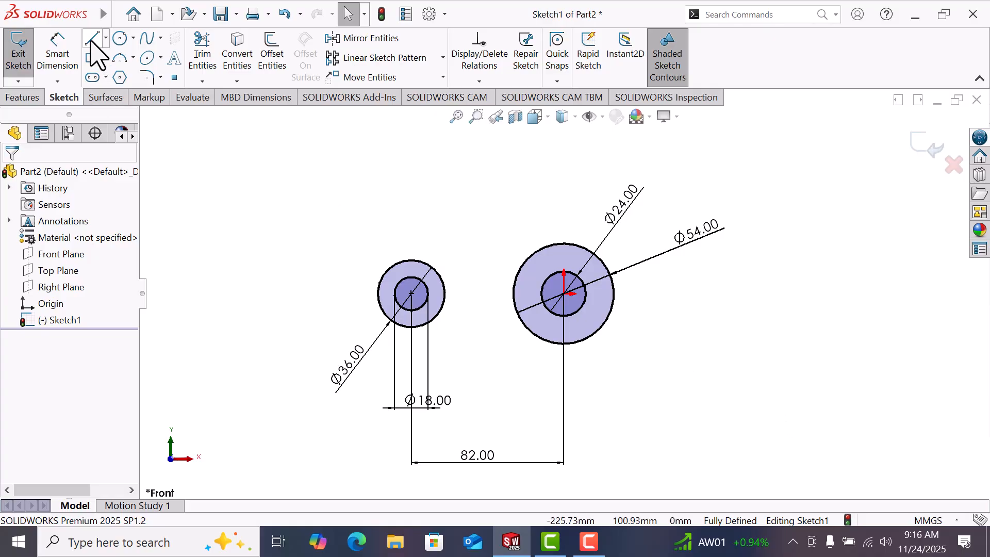
Draw a vertical line upward from the left circles' centre, past the 36 mm circle, and convert it to construction geometry
key(l)
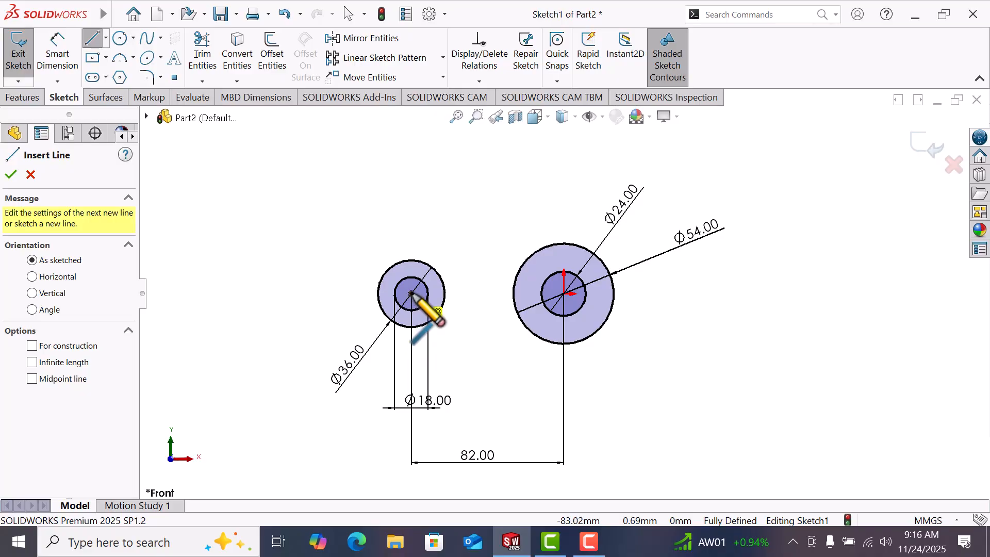
click(411, 294)
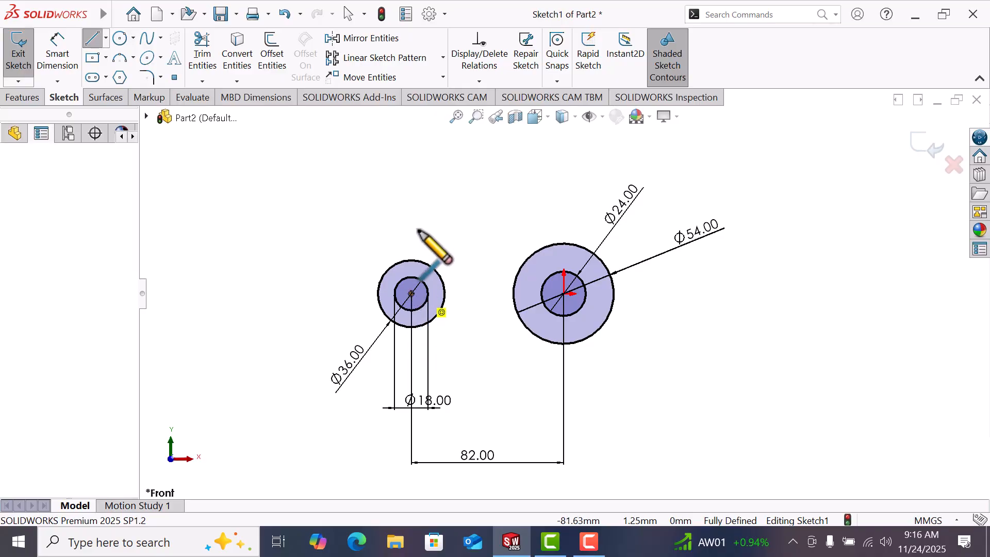
click(411, 195)
right_click(412, 194)
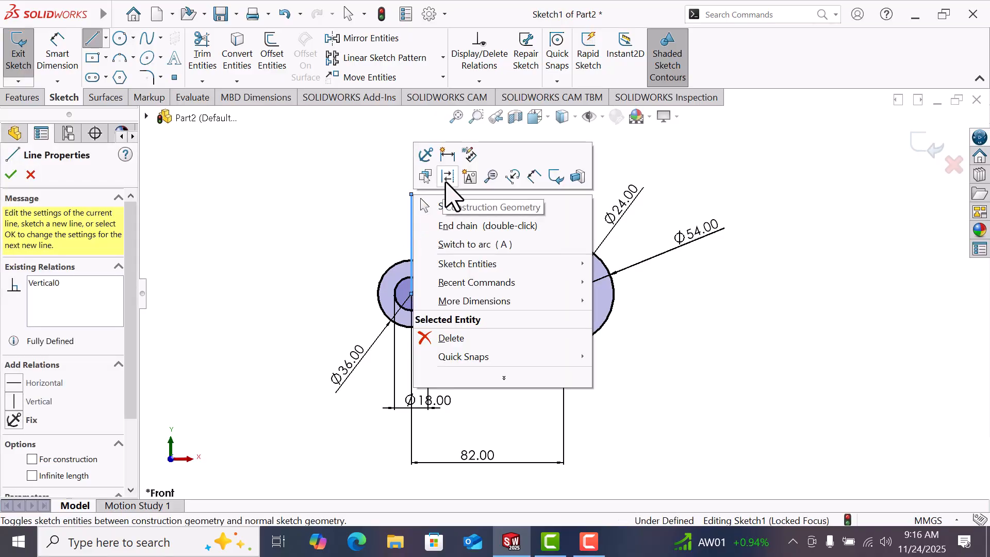
click(446, 183)
key(Escape)
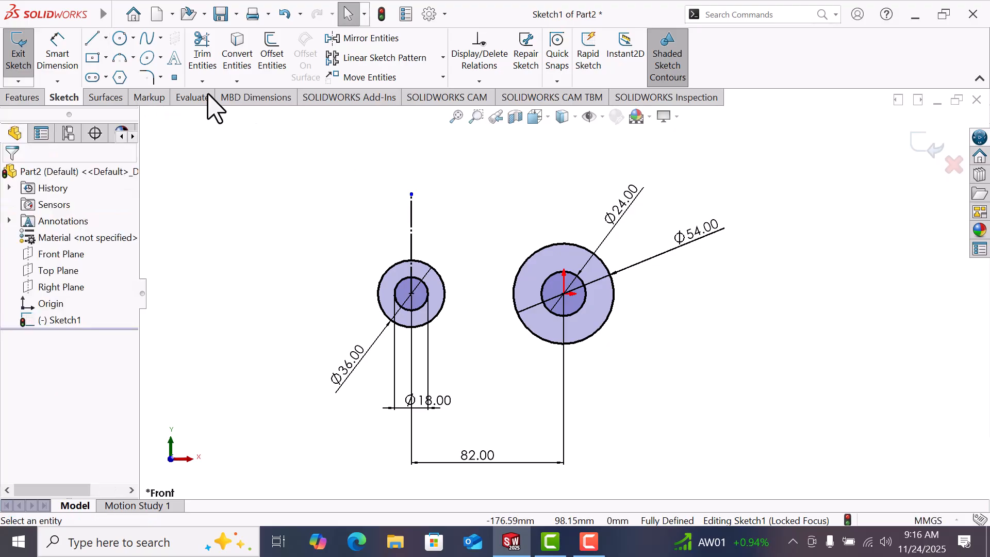
Draw a line slanting up and left from the left circles' centre and convert it to construction geometry
click(94, 39)
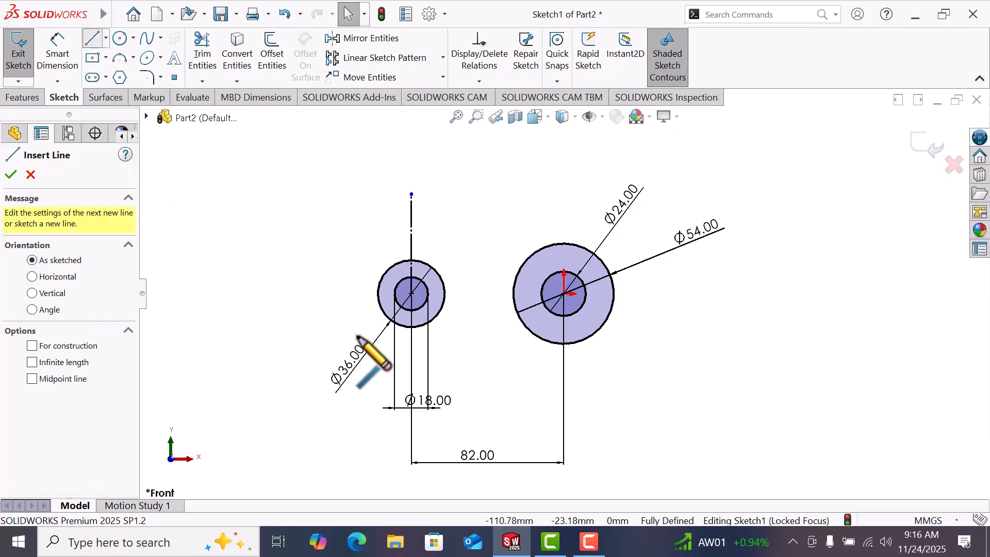
click(412, 294)
click(288, 235)
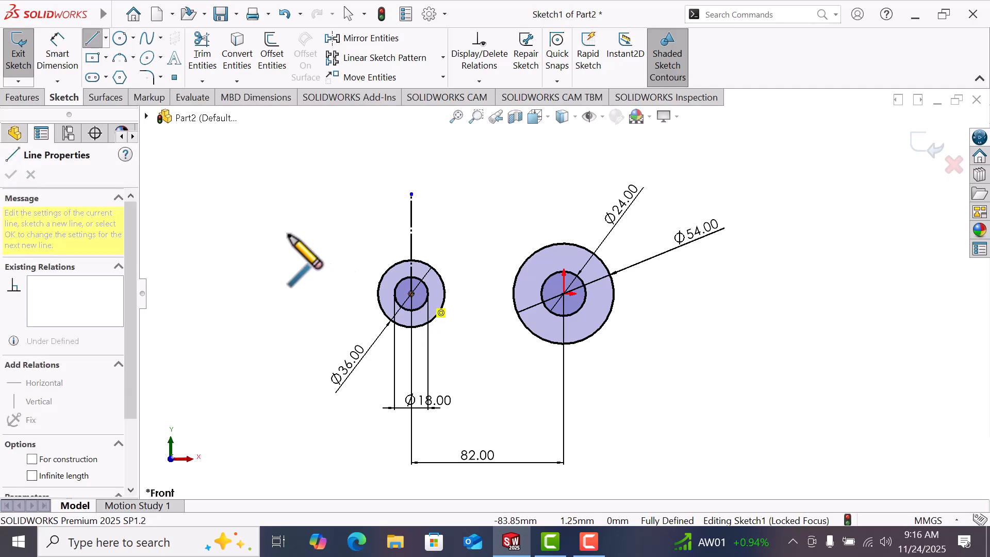
right_click(289, 235)
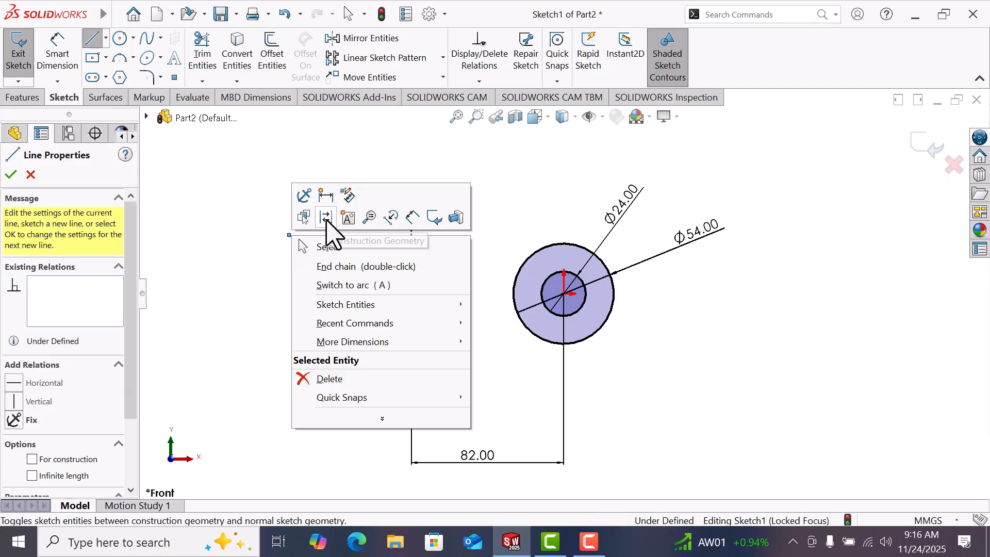
click(327, 219)
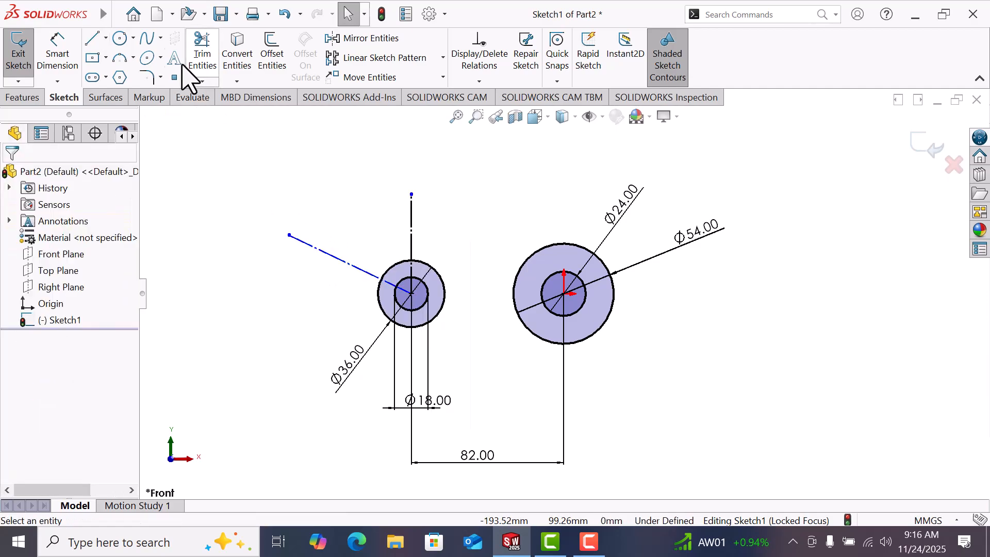
Dimension the angle between the slanted and vertical construction lines to 60° and stretch the vertical line's upper end further upward
click(62, 70)
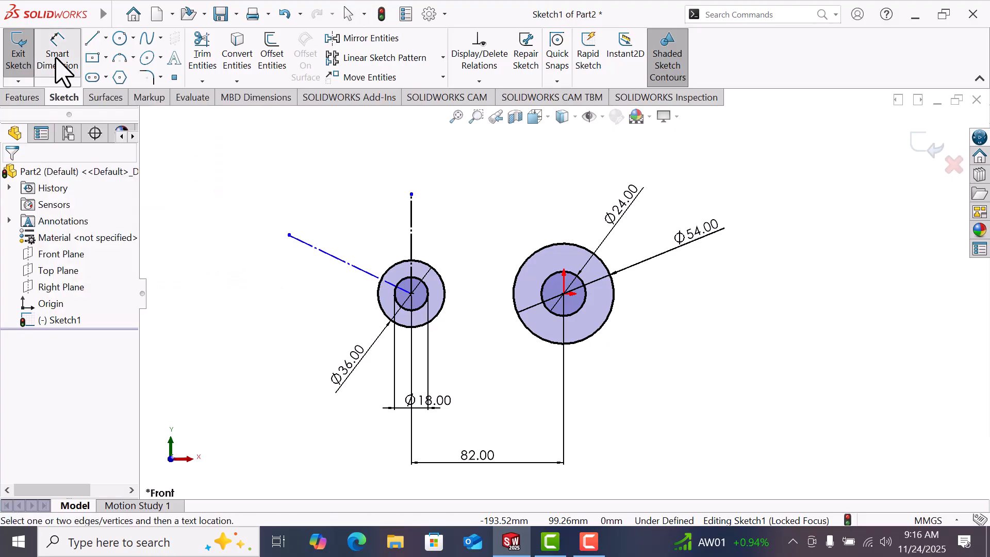
scroll(409, 203, down, 3)
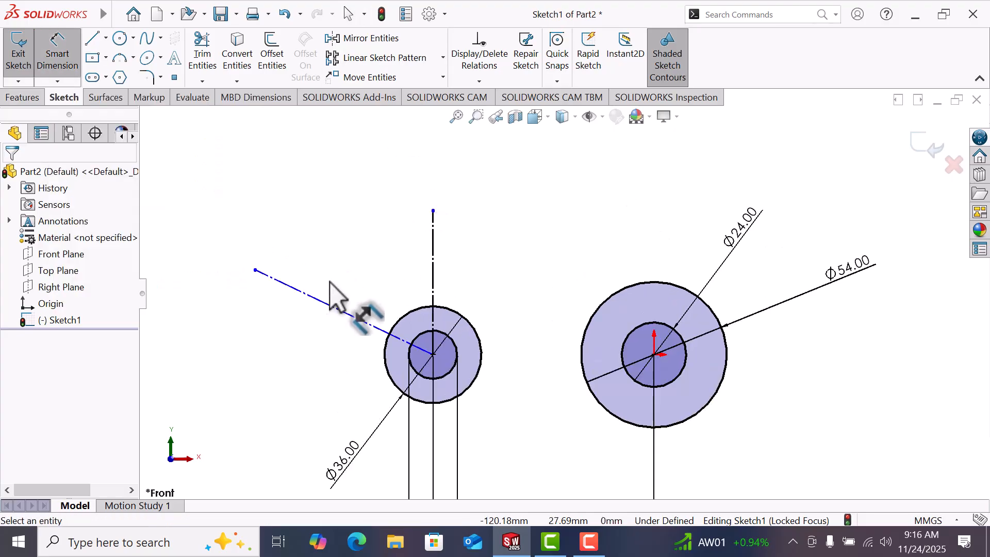
click(341, 310)
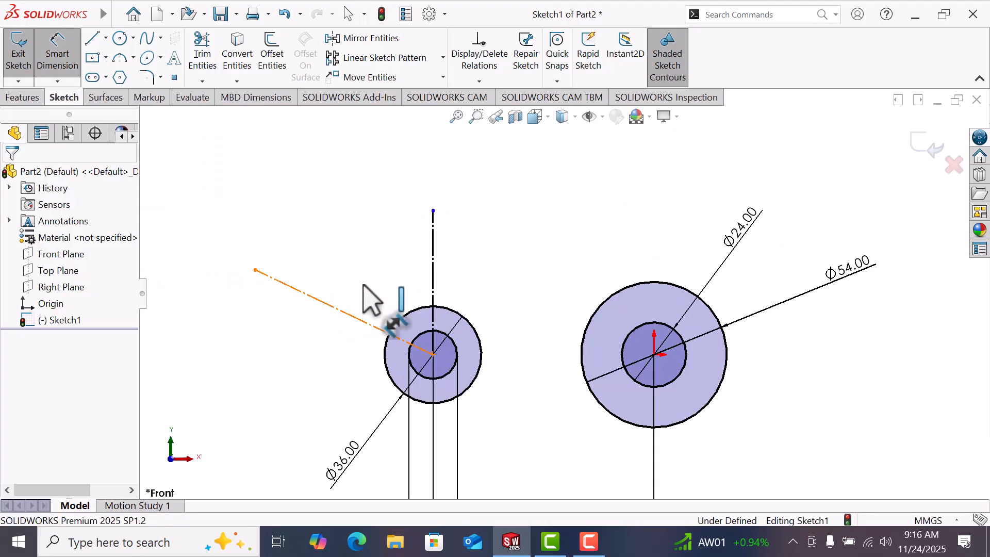
click(434, 253)
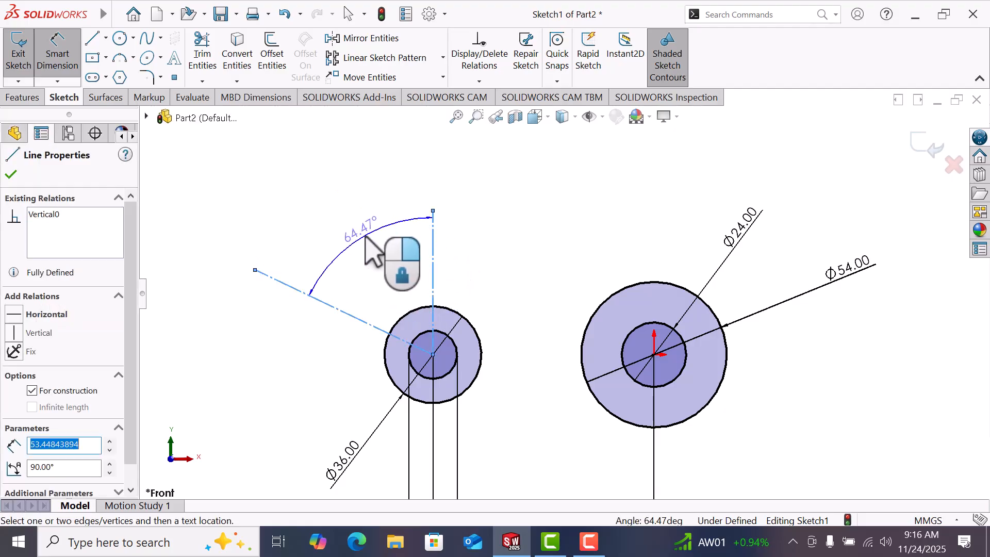
click(368, 240)
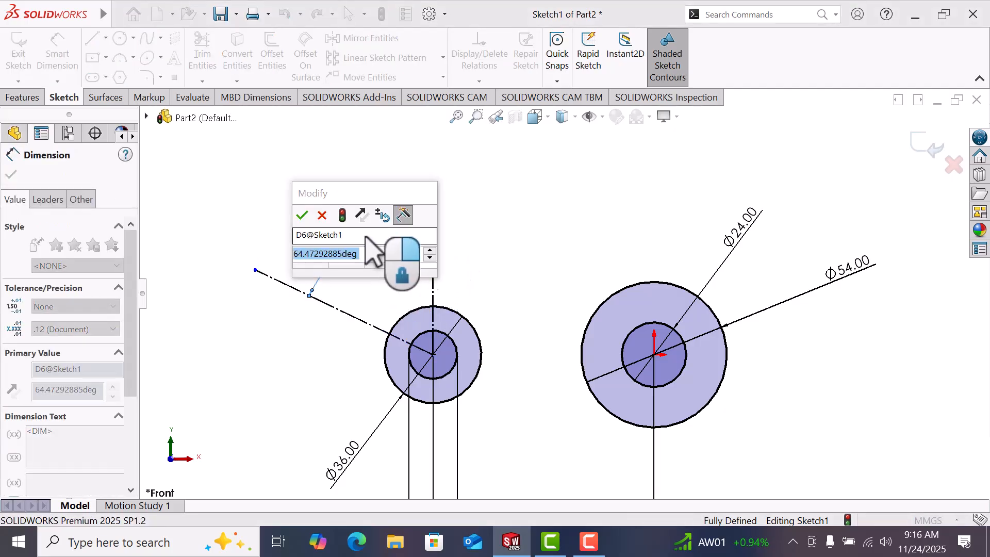
text(60)
key(Return)
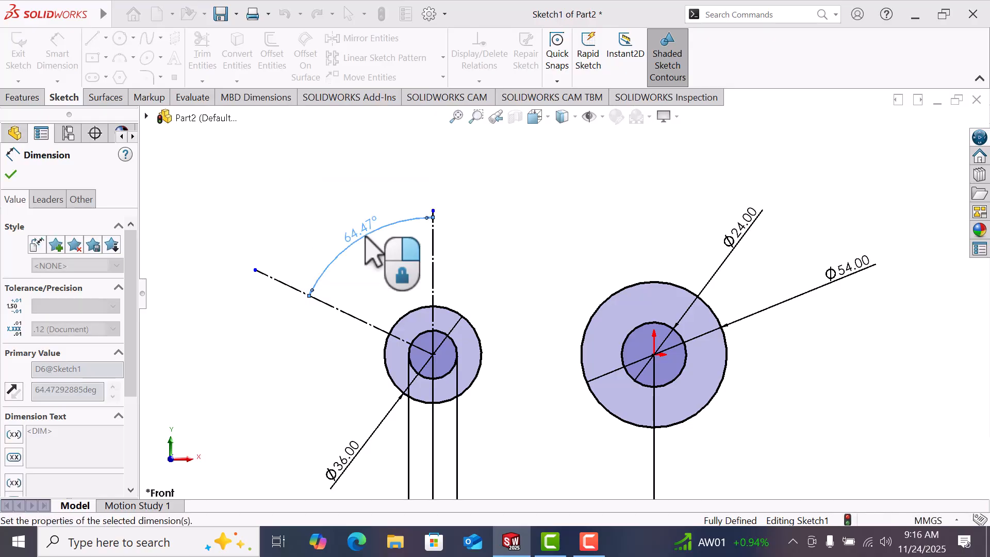
right_click(449, 242)
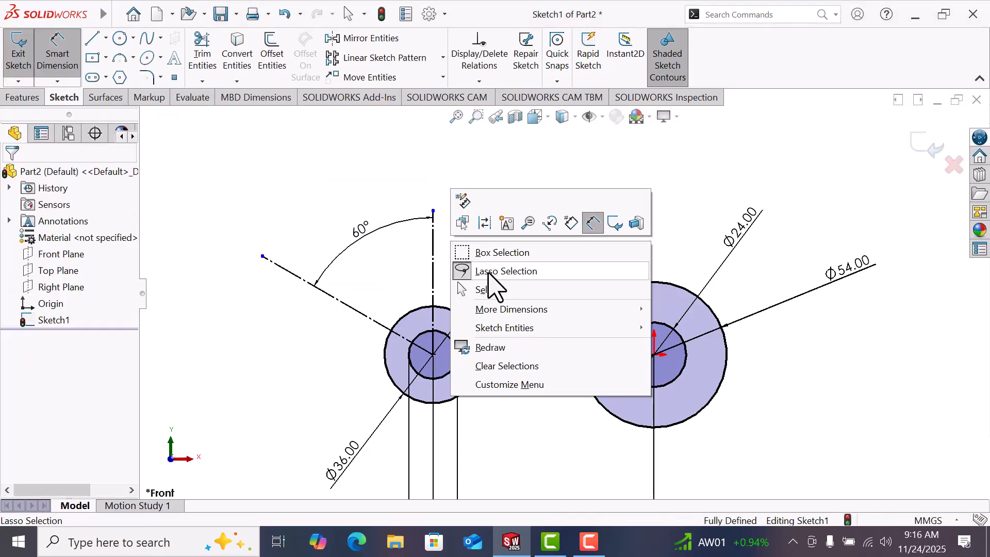
click(498, 291)
drag(433, 211, 433, 159)
click(494, 214)
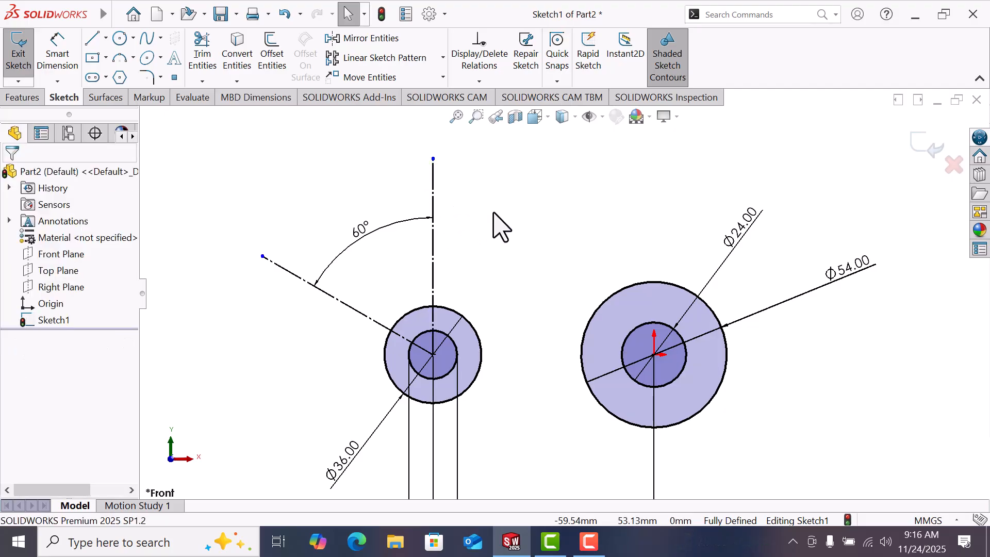
Draw a 3 Point Arc Slot from the slanted to the vertical construction line, about 20 mm wide with a centreline radius of about 76 mm
click(107, 77)
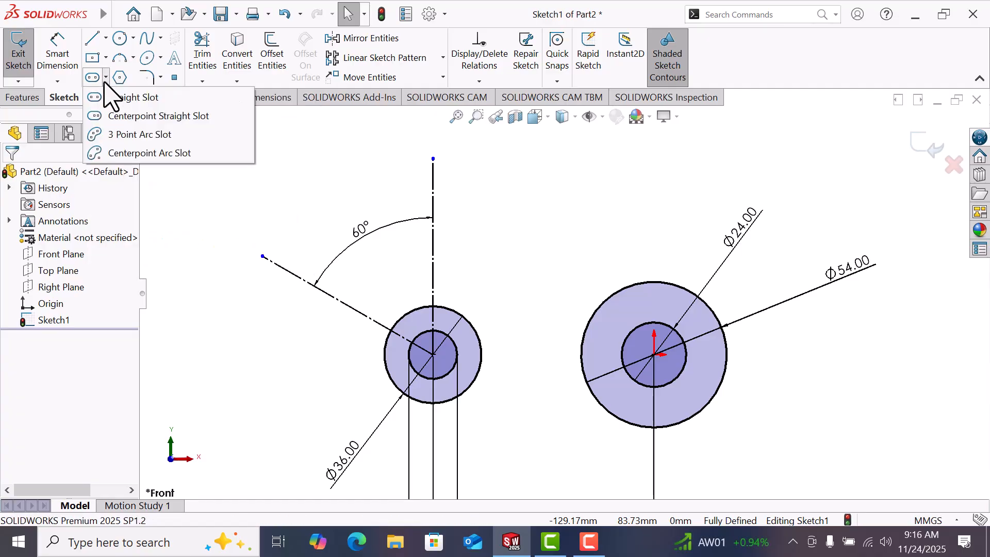
click(140, 135)
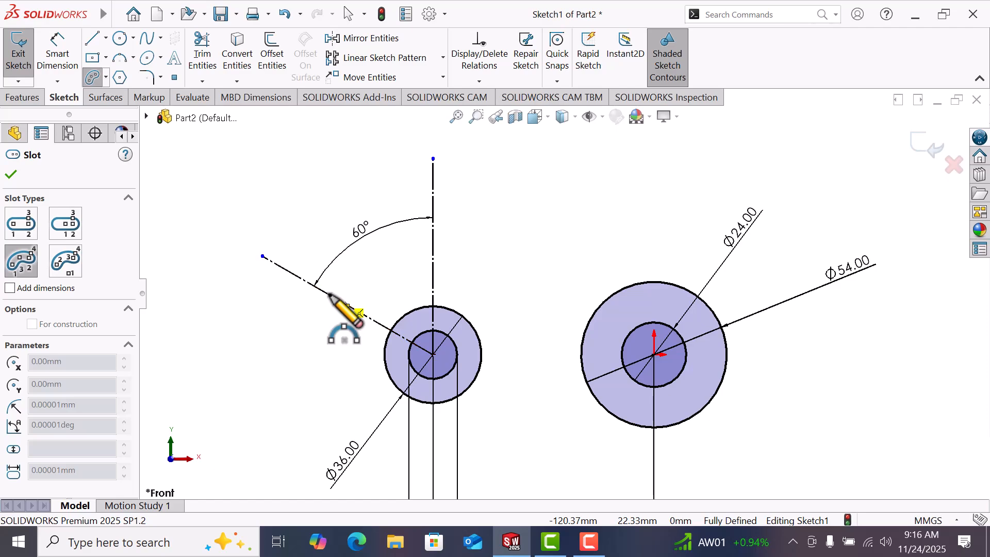
click(329, 294)
click(433, 209)
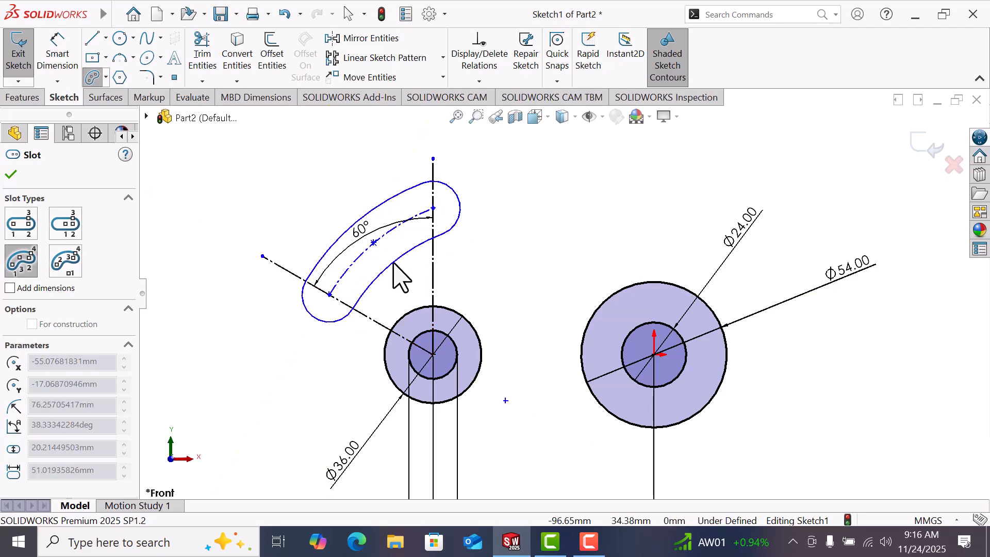
click(390, 263)
Draw a narrower 3 Point Arc Slot, about 11 mm wide, inside the first one along the same centreline arc
click(329, 294)
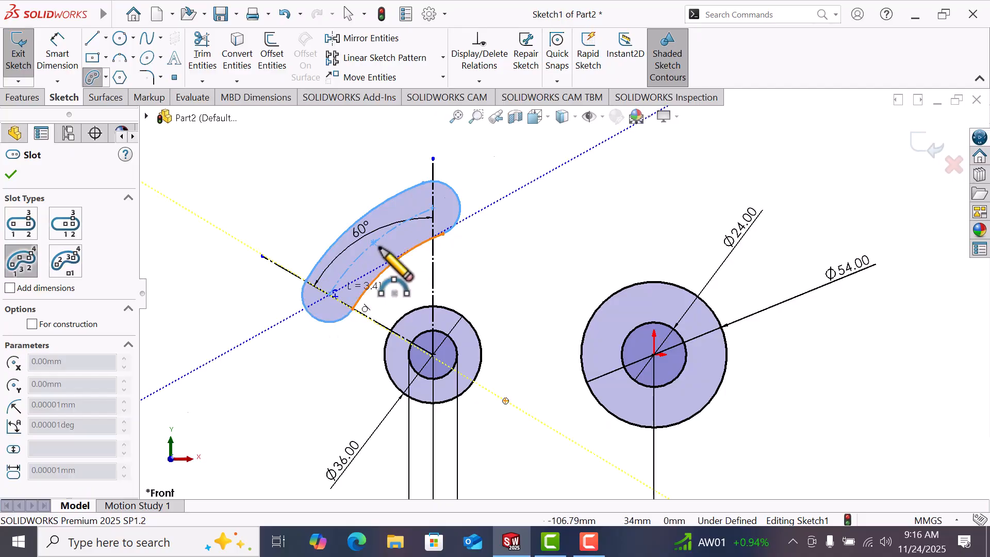
click(433, 209)
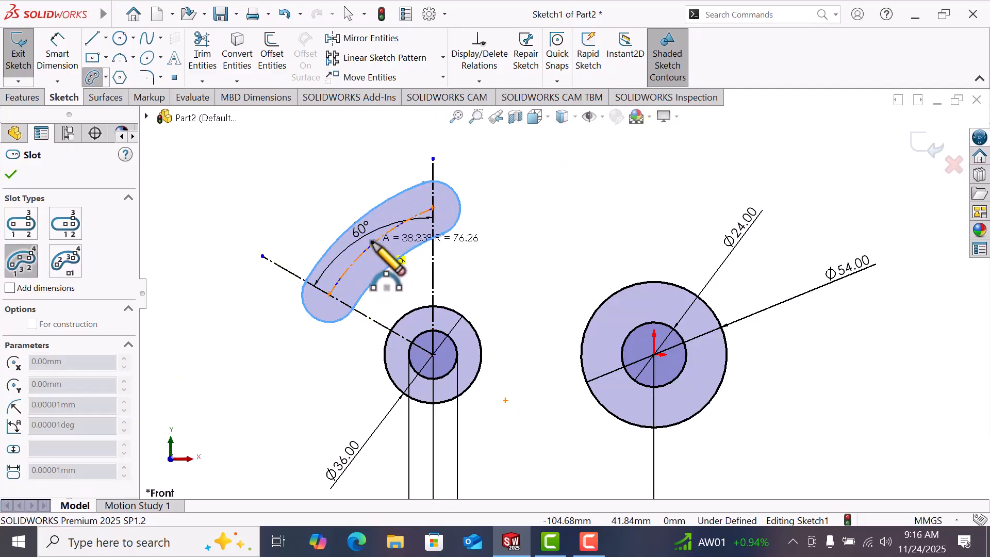
click(382, 259)
right_click(384, 257)
click(408, 267)
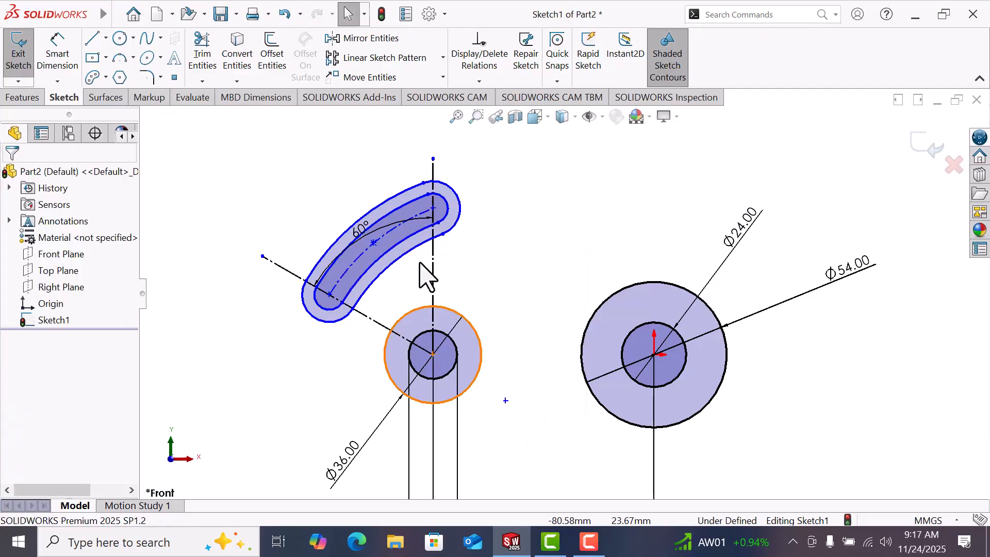
Add a Coincident relation between the slots' arc centre point and the left circles' centre
click(506, 401)
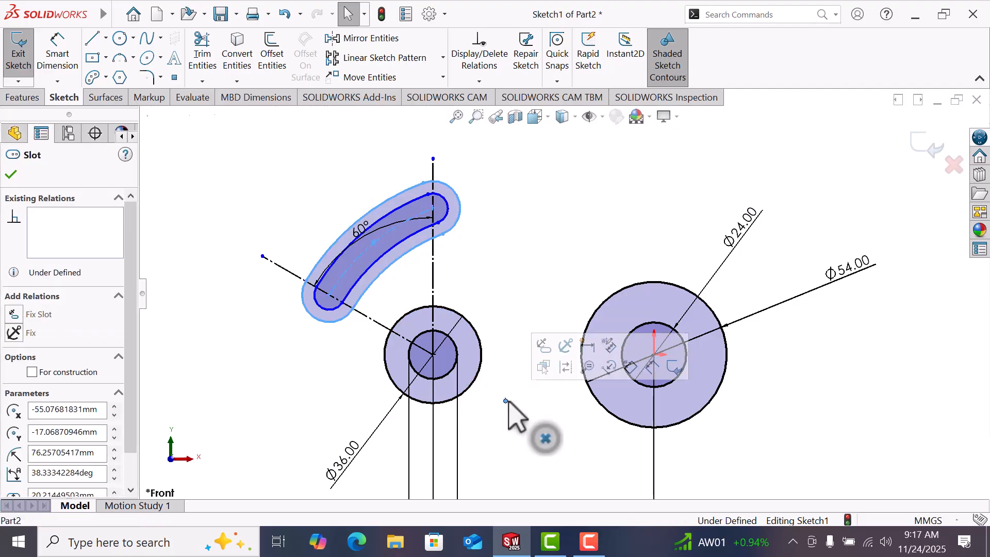
ctrl+click(435, 355)
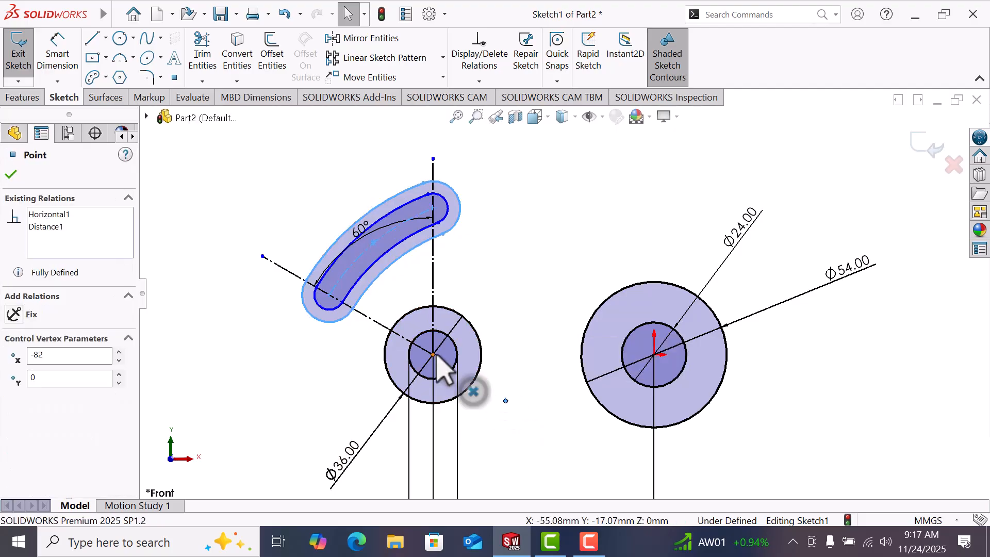
click(14, 412)
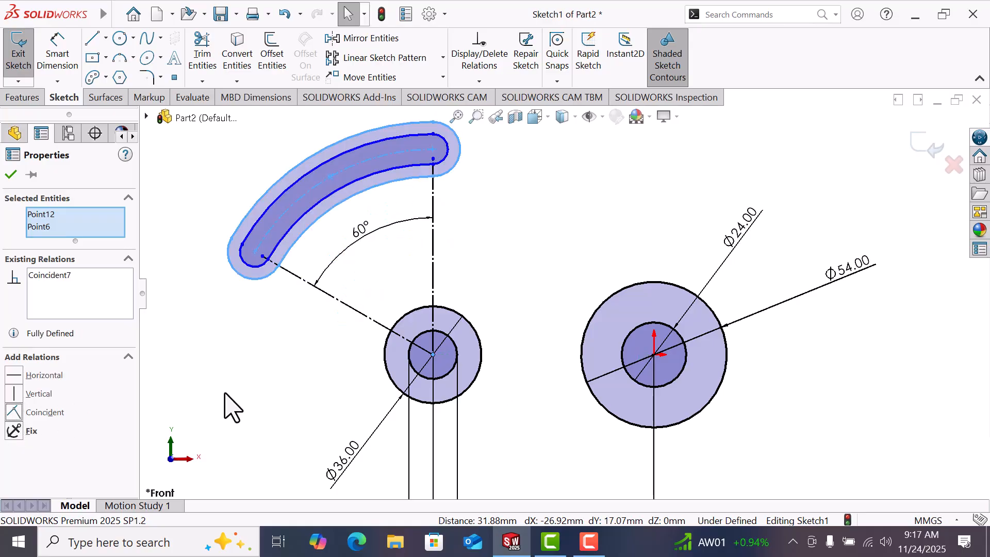
click(290, 395)
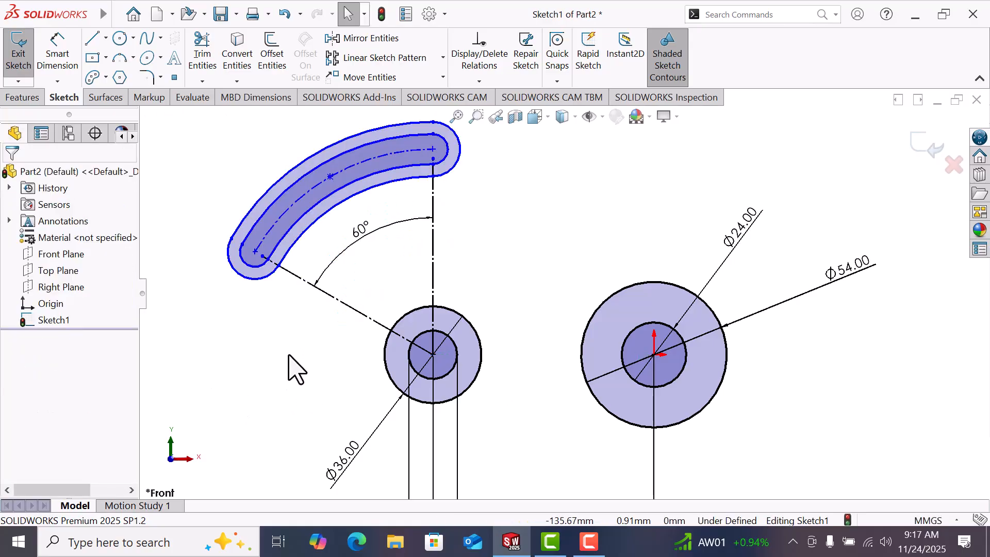
Dimension the outer slot's lower end arc to a radius of 12 mm
right_drag(274, 334, 265, 262)
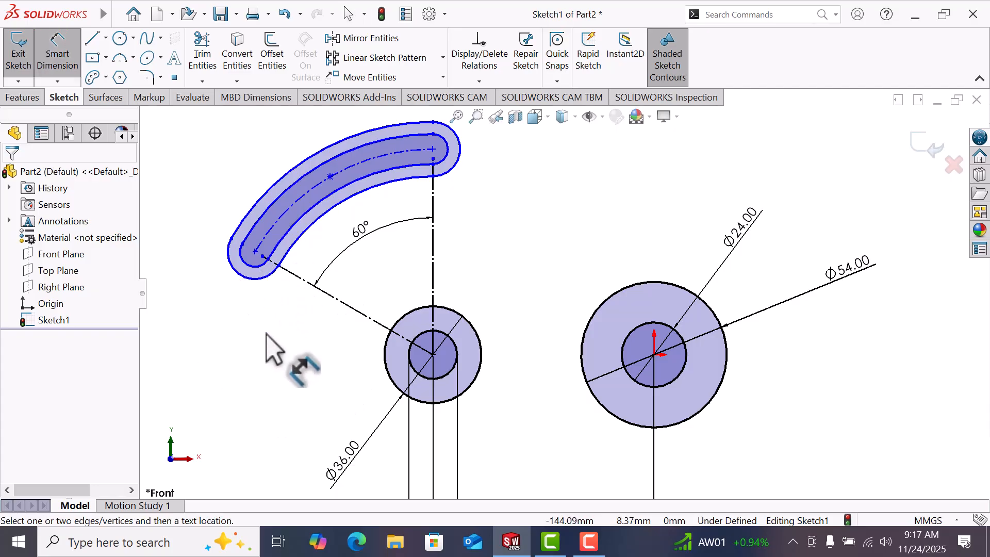
click(249, 280)
click(231, 338)
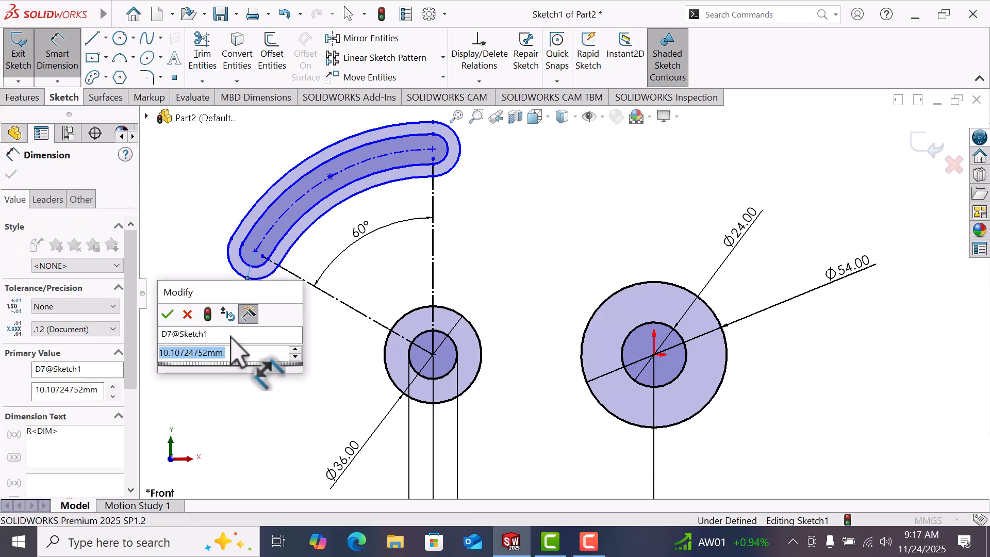
text(1)
key(Return)
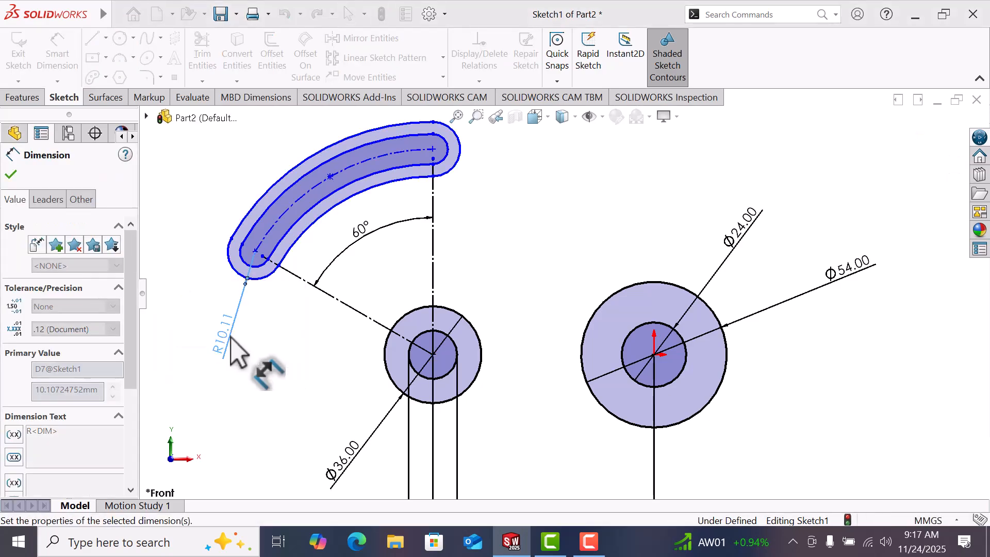
Dimension the inner slot's lower end arc to a radius of 6 mm
click(261, 266)
click(266, 356)
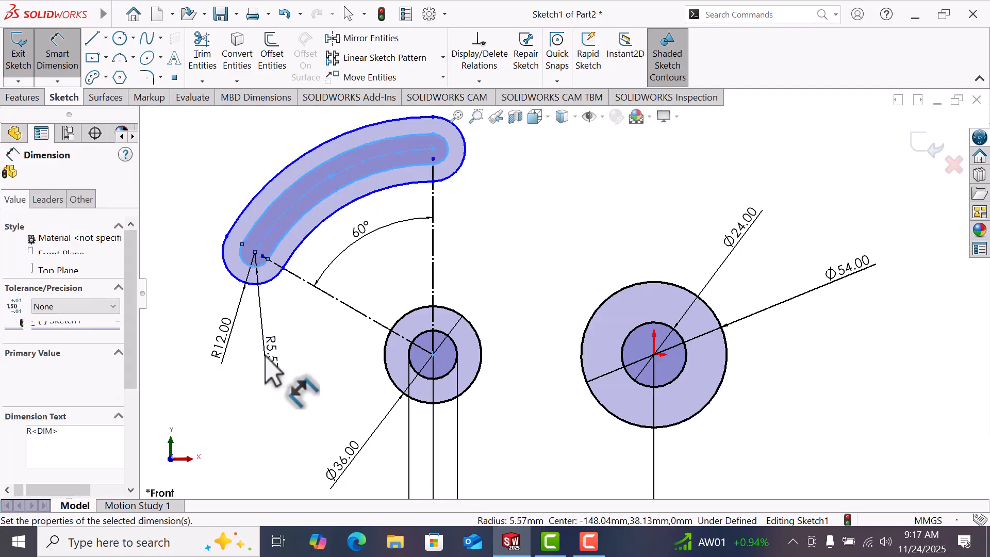
text(6)
key(Return)
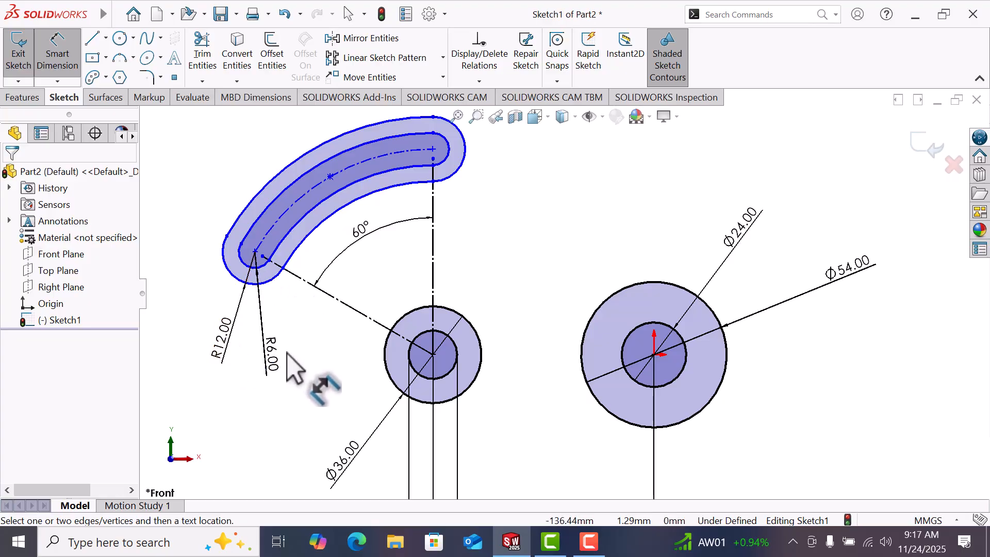
Dimension the slots' centreline arc to a radius of 60 mm and end dimensioning
click(333, 214)
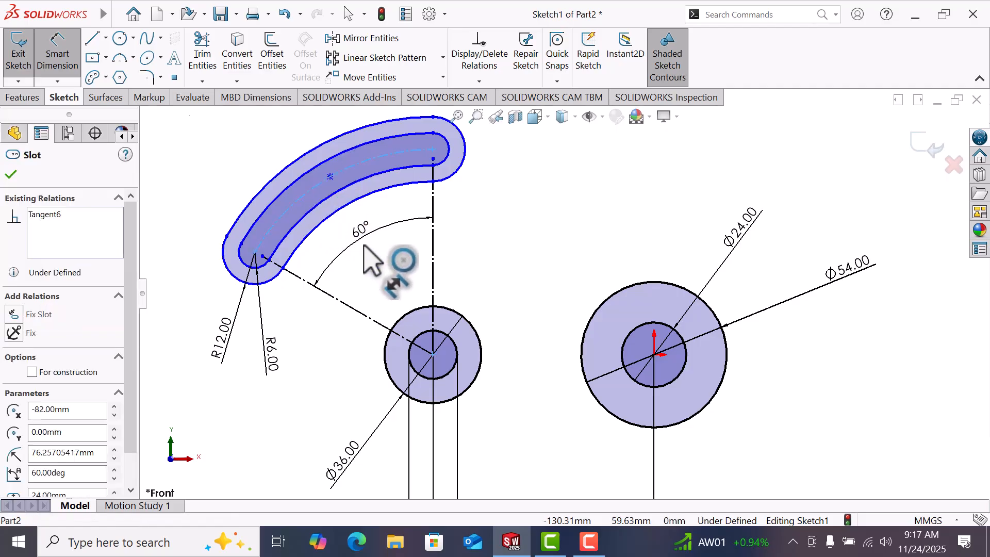
click(376, 260)
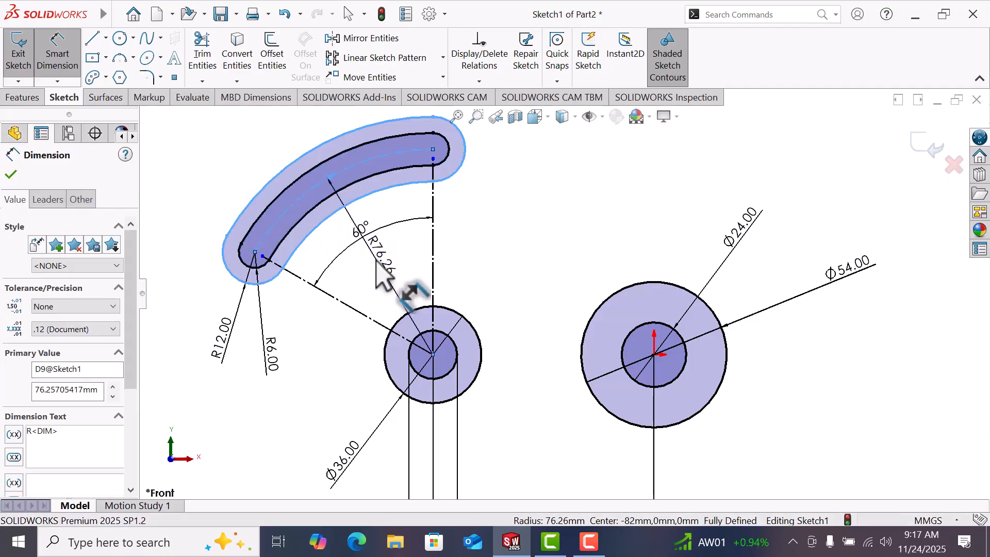
text(6)
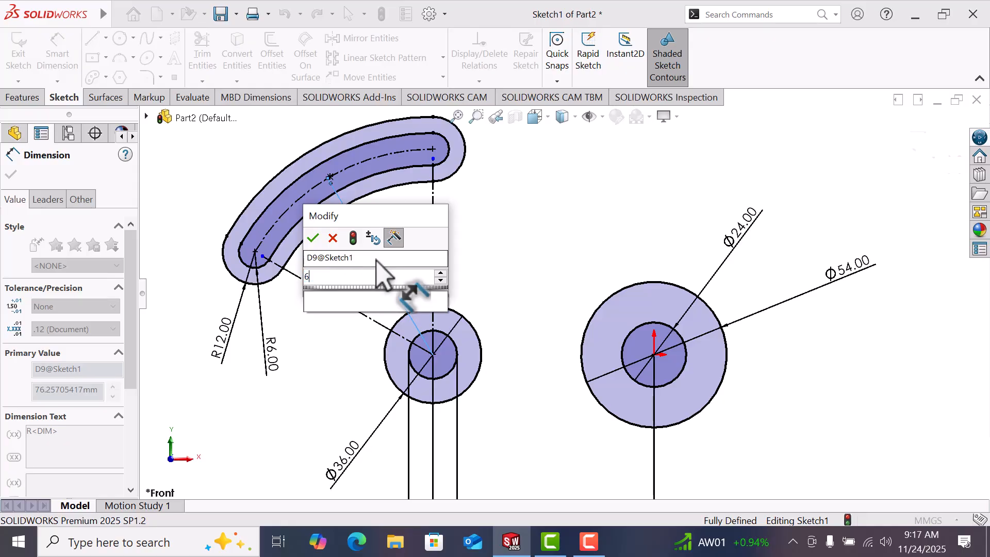
text(0)
key(Return)
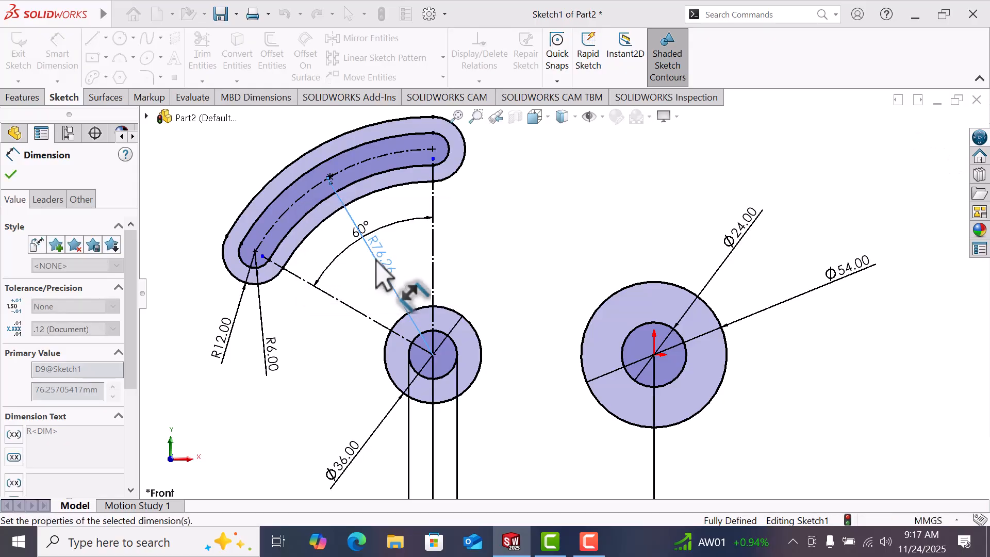
key(Escape)
right_click(577, 232)
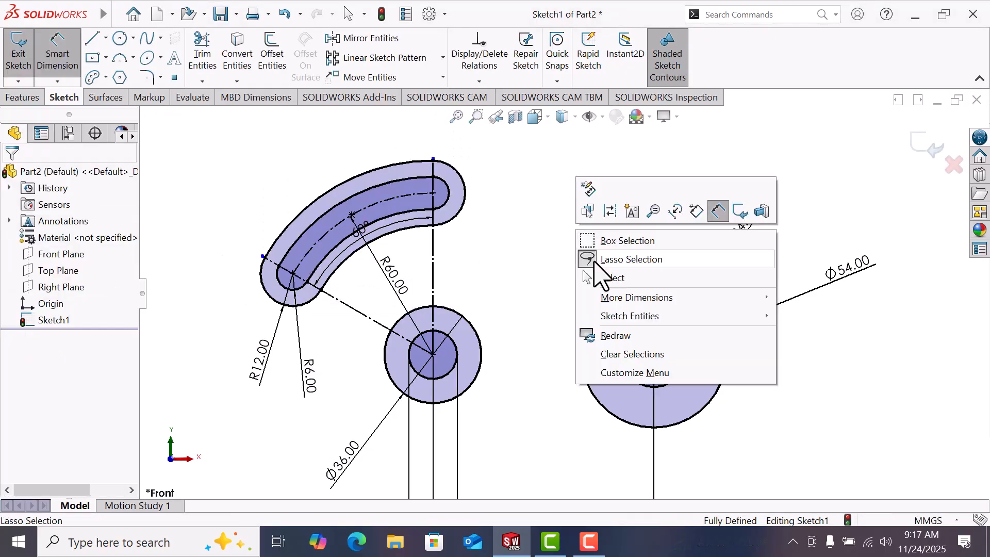
click(615, 281)
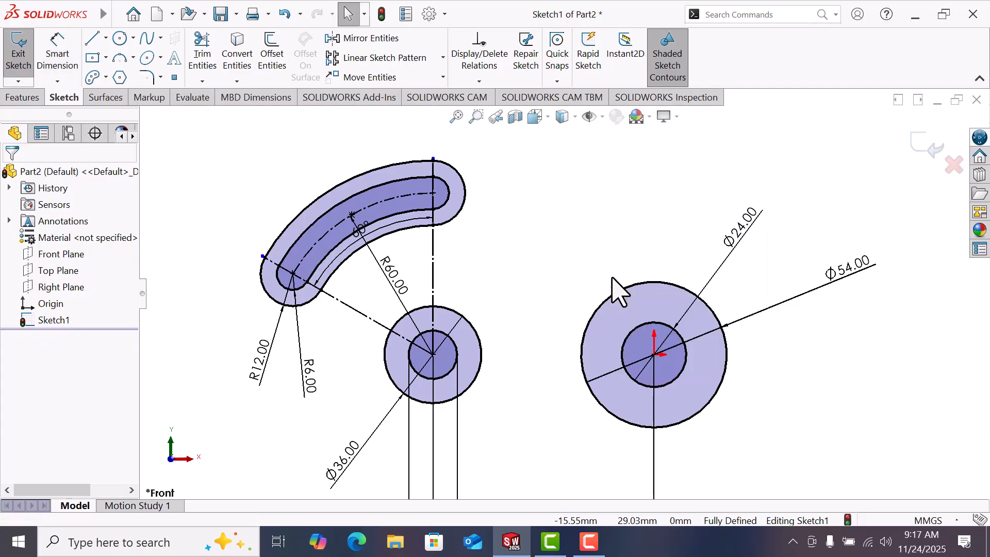
Draw a line about 47 mm long sloping down and right from below the outer slot's lower end toward the 36 mm circle
key(l)
scroll(304, 341, down, 2)
click(271, 289)
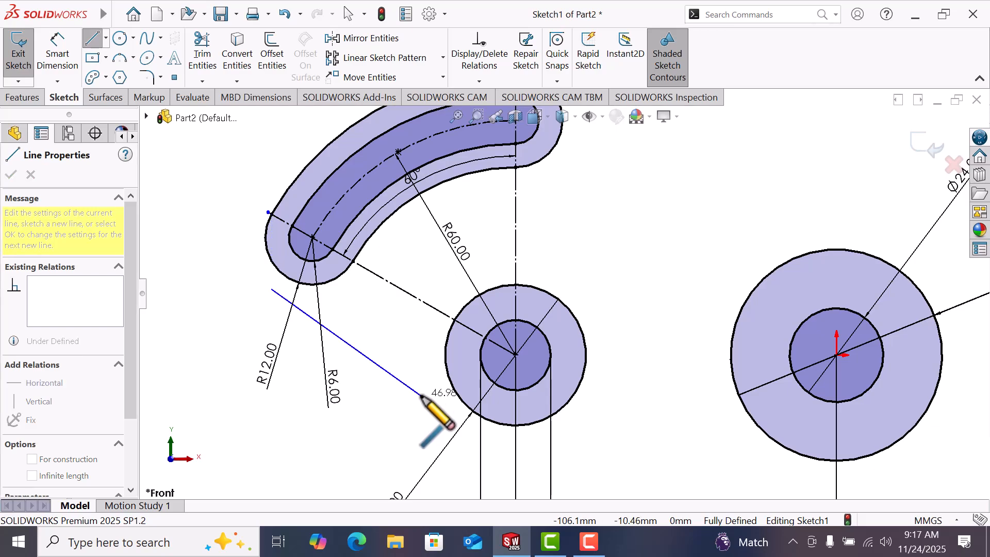
right_click(421, 395)
click(454, 376)
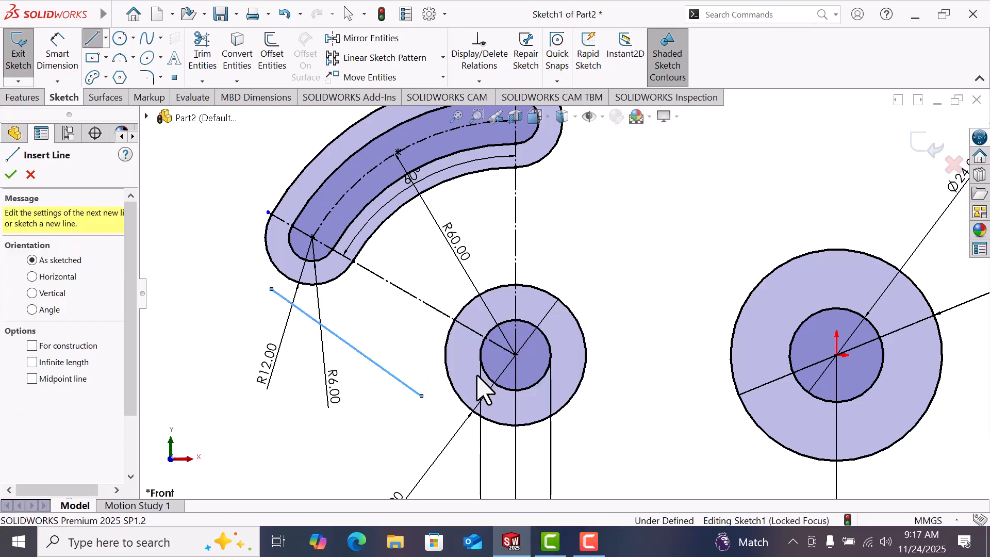
Add a Tangent relation between the sloping line and the outer slot's lower end arc
click(280, 295)
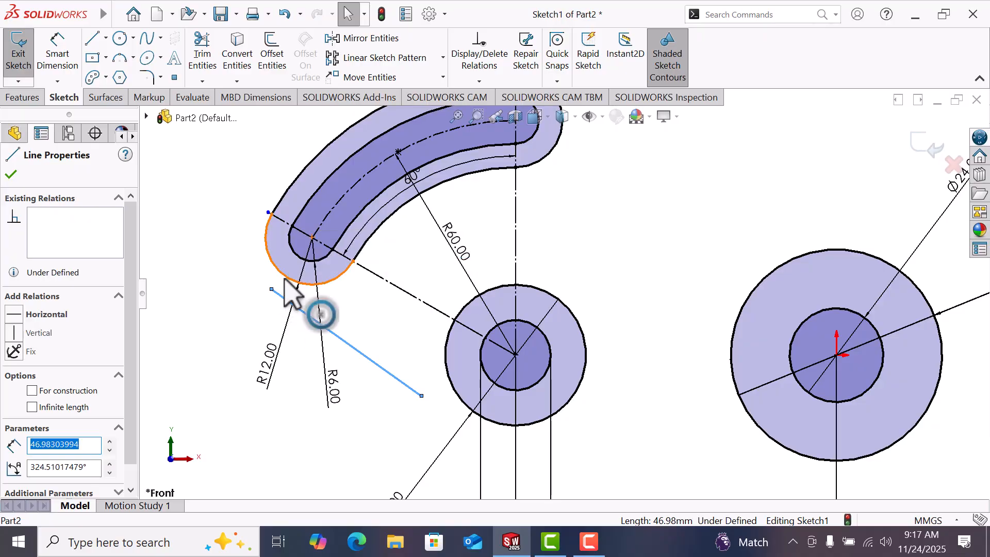
ctrl+click(284, 279)
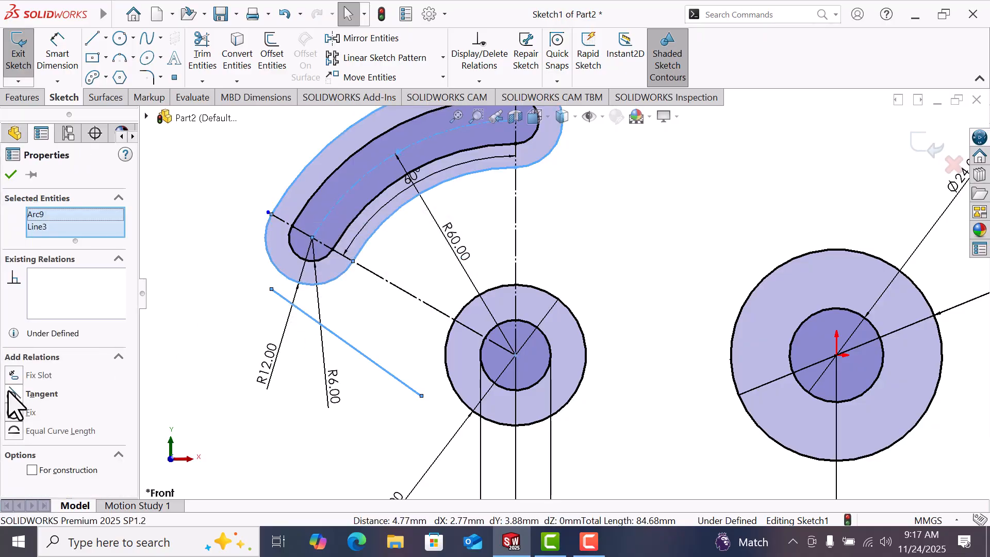
click(11, 394)
click(206, 322)
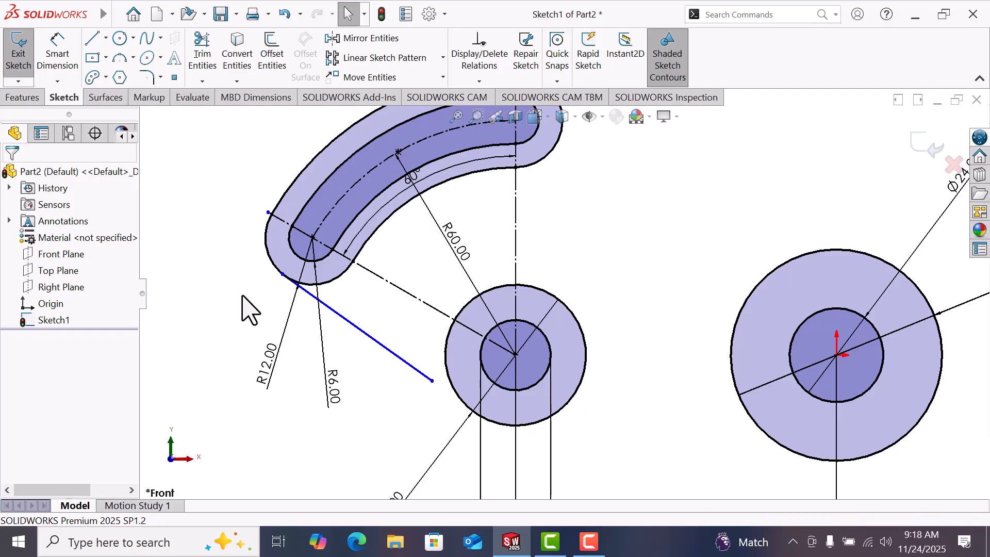
Make the sloping line's upper endpoint coincident with the outer slot's lower end arc
click(282, 274)
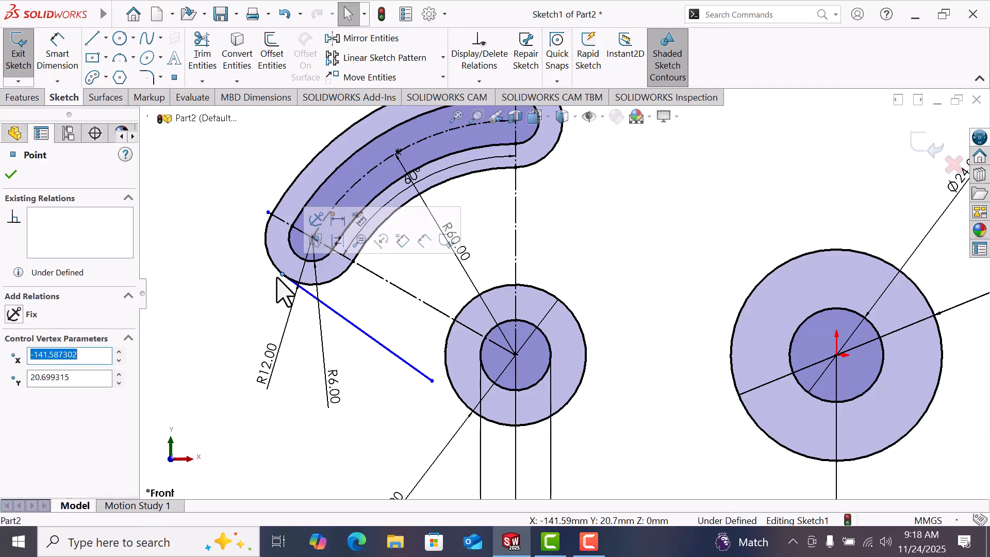
ctrl+click(274, 269)
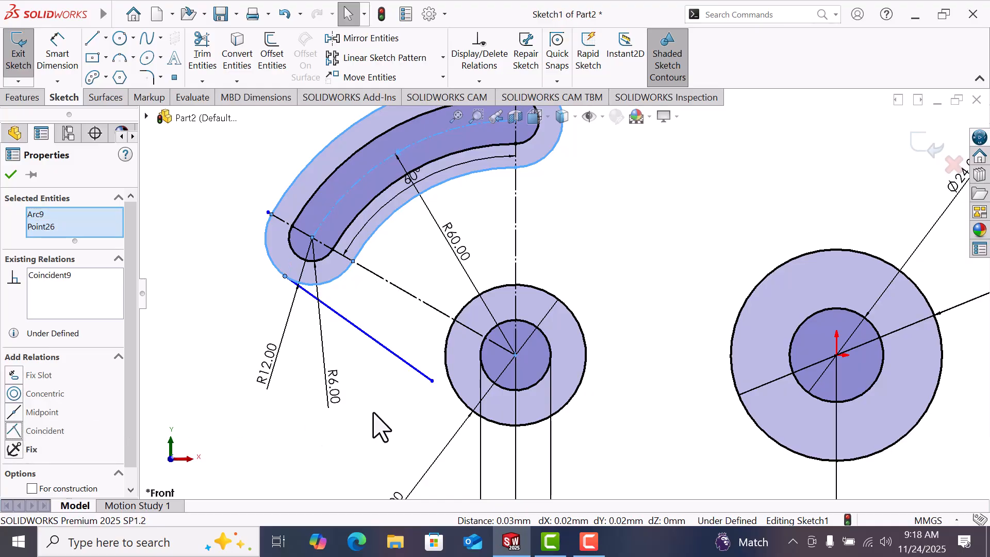
click(391, 419)
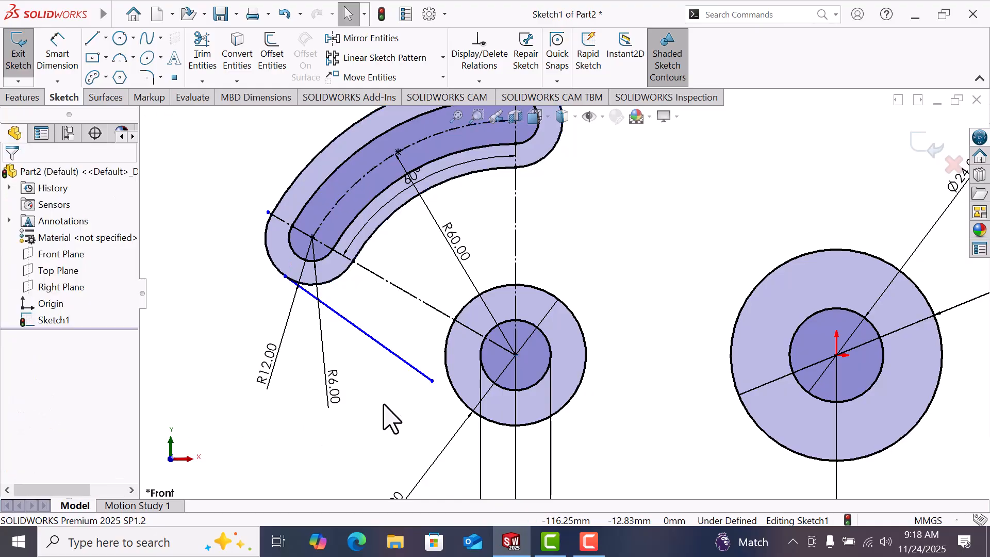
Add a Tangent relation between the sloping line and the 36 mm circle
click(413, 368)
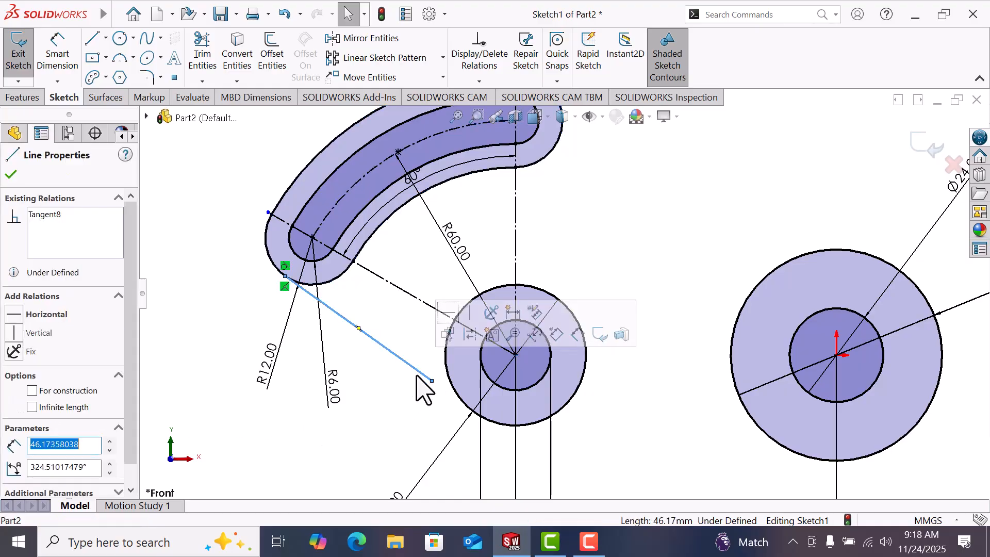
ctrl+click(459, 399)
click(14, 384)
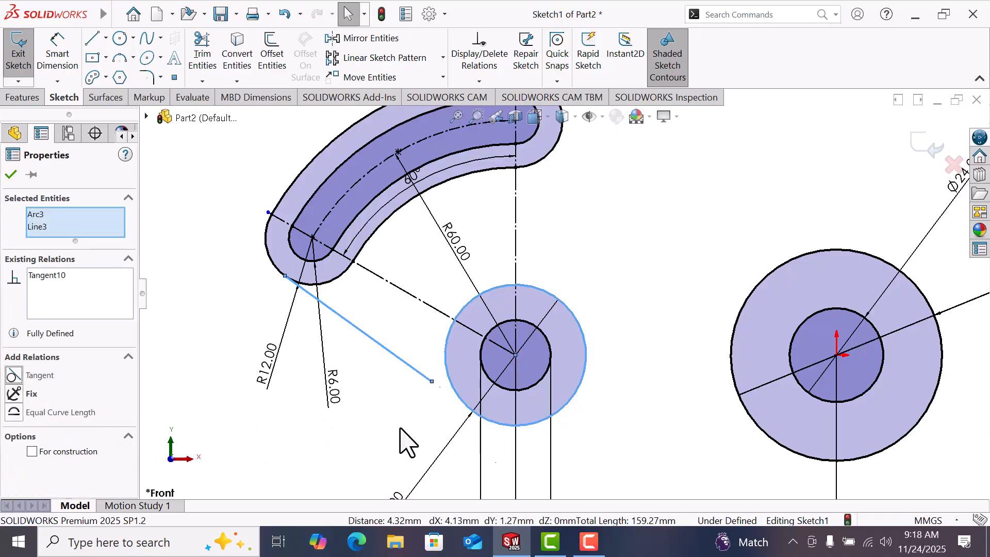
click(641, 442)
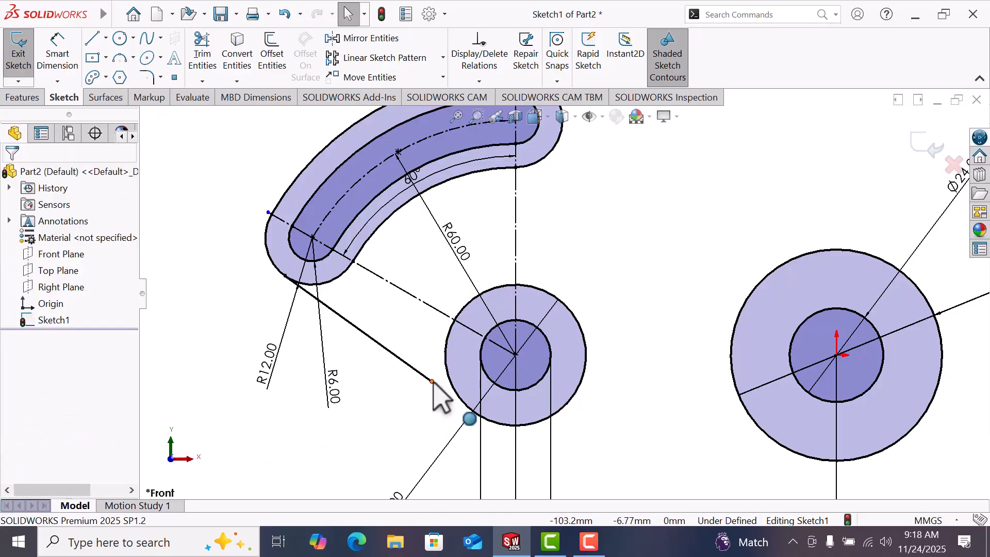
Make the sloping line's lower endpoint coincident with the 36 mm circle
click(436, 396)
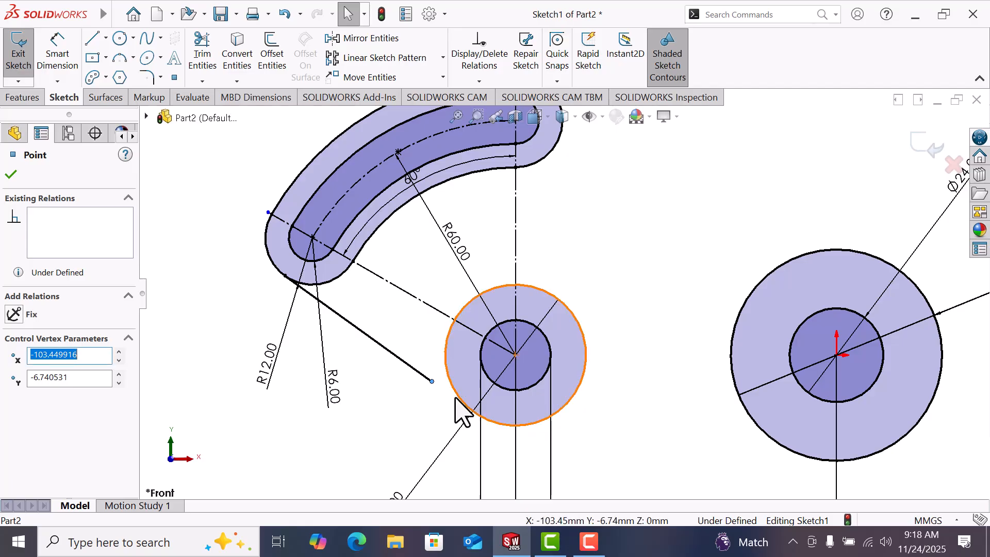
ctrl+click(463, 413)
click(14, 394)
Draw a steep line about 29 mm long beside the outer slot's upper end, running down toward the 36 mm circle
scroll(658, 302, down, 4)
scroll(597, 230, up, 3)
key(l)
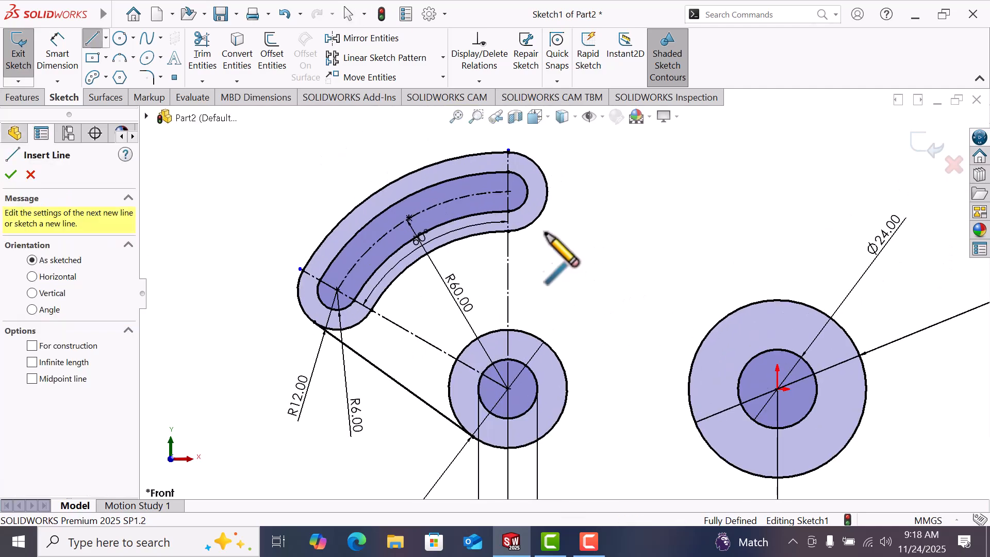
click(559, 185)
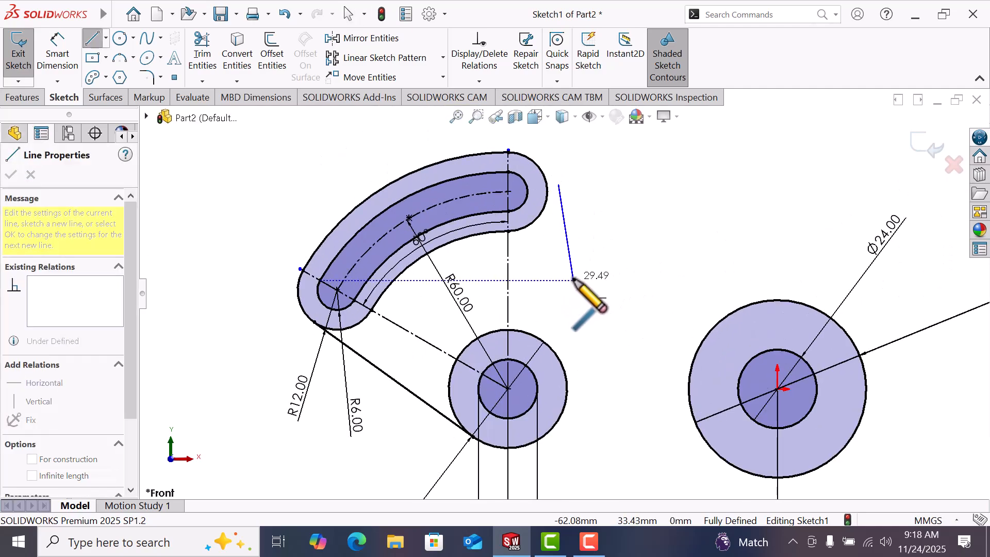
click(574, 281)
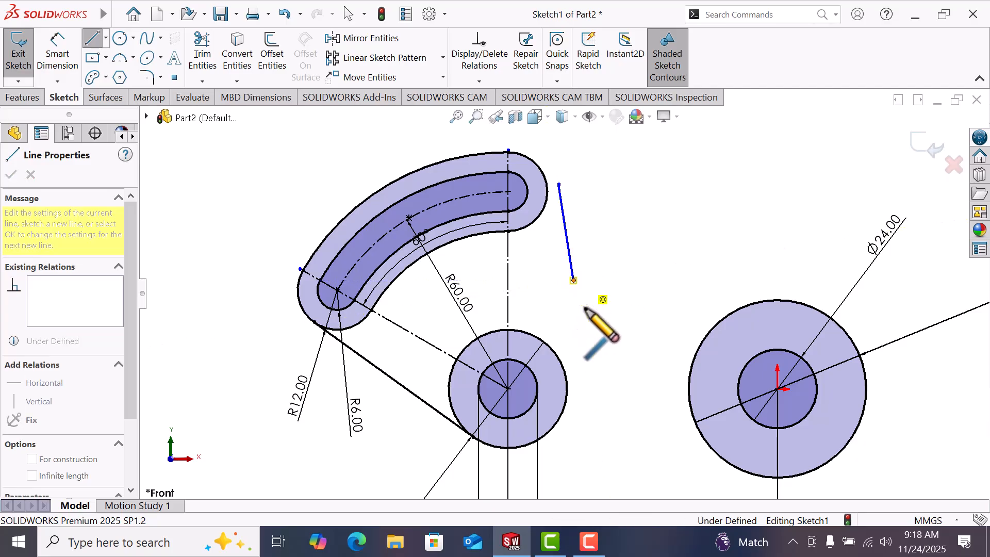
Continue the steep line with a tangent arc of about 23 mm radius curving down and right, and end the line chain
click(598, 325)
right_click(634, 341)
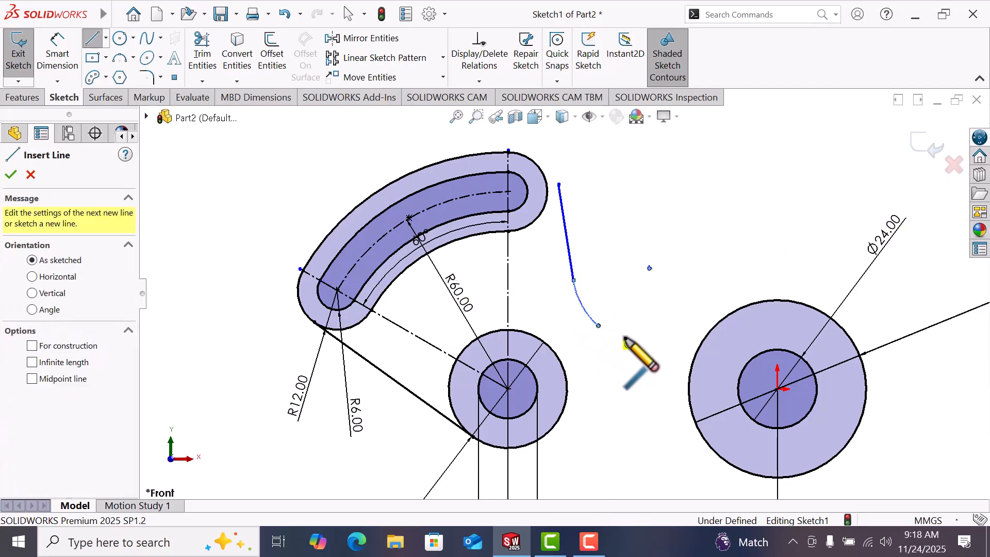
click(636, 338)
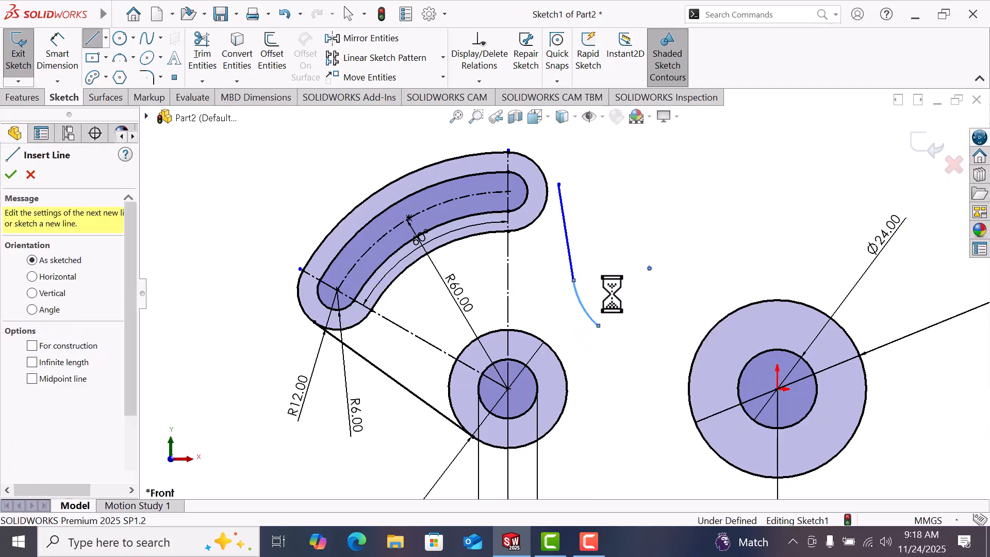
Add a Tangent relation between the steep line and the outer slot's upper end arc
click(565, 215)
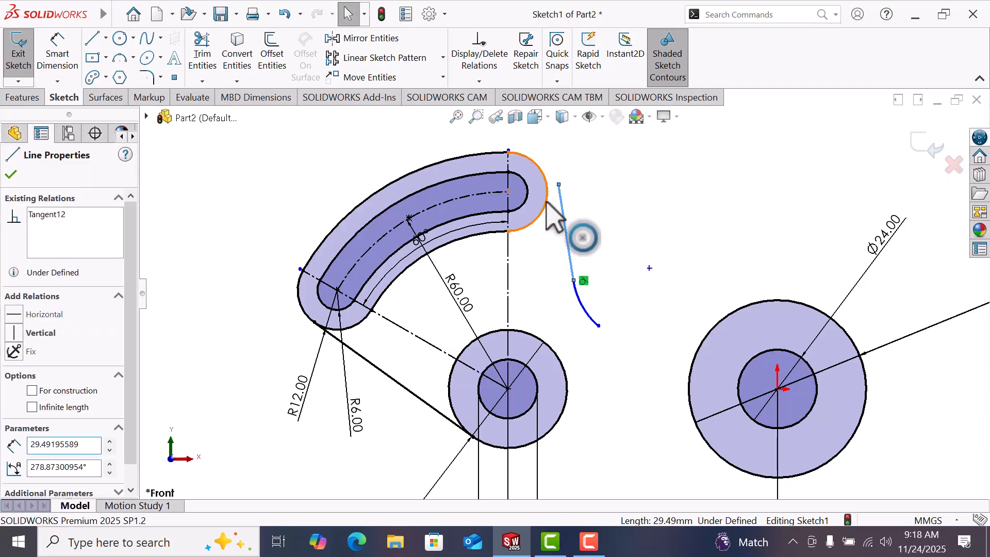
ctrl+click(547, 202)
click(14, 395)
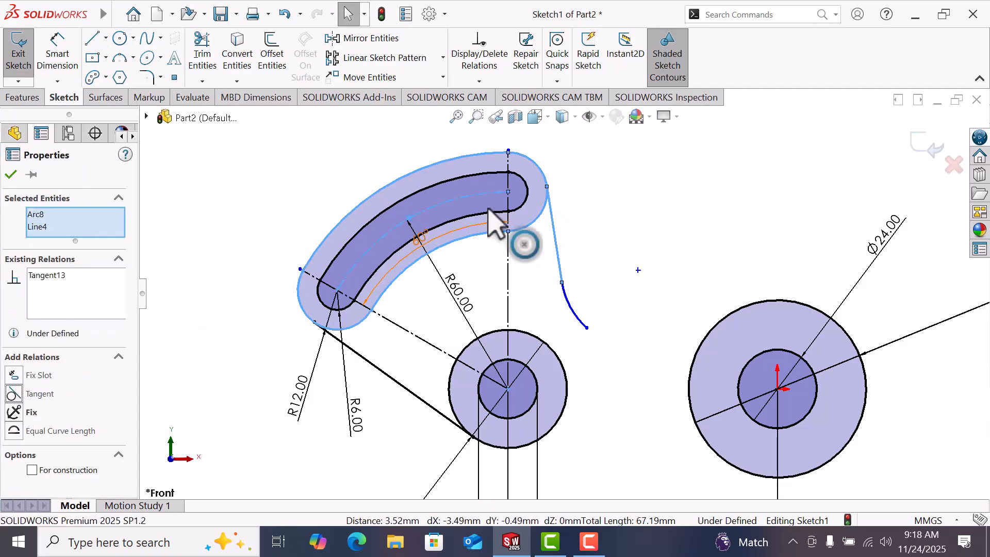
click(612, 187)
Make the steep line's upper endpoint coincident with the outer slot's upper end arc
click(547, 186)
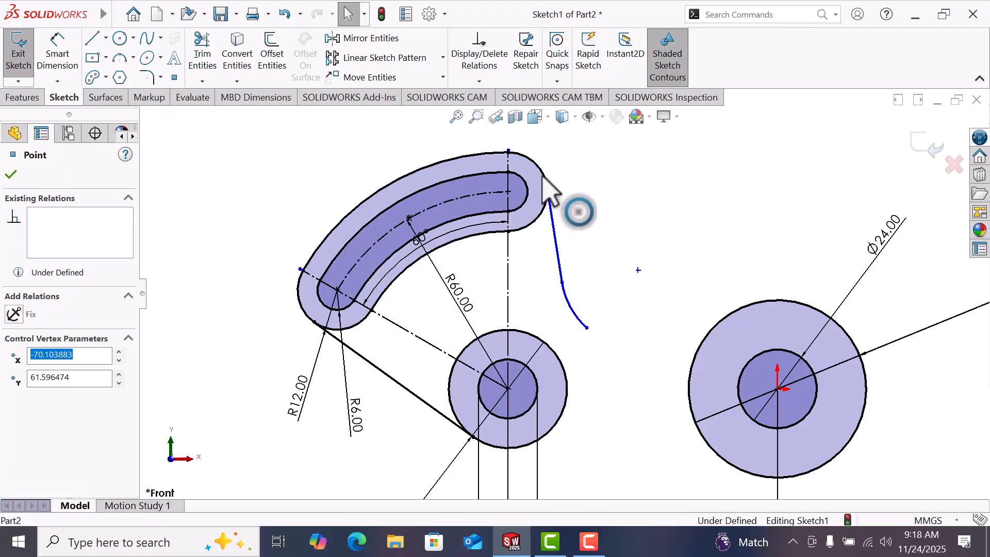
click(544, 176)
ctrl+click(547, 187)
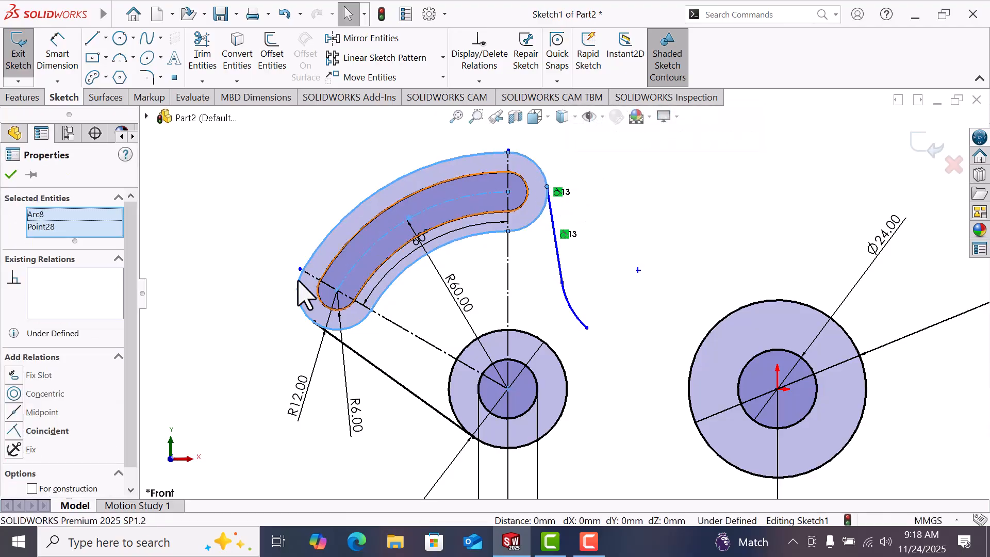
click(14, 430)
click(635, 244)
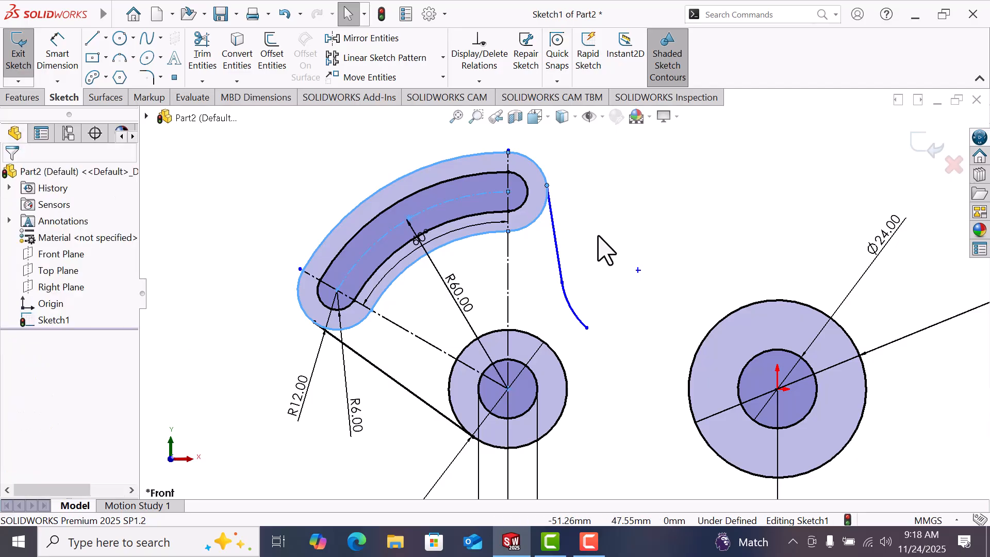
Add a Vertical relation to the steep line beside the outer slot's upper end
click(559, 256)
click(616, 206)
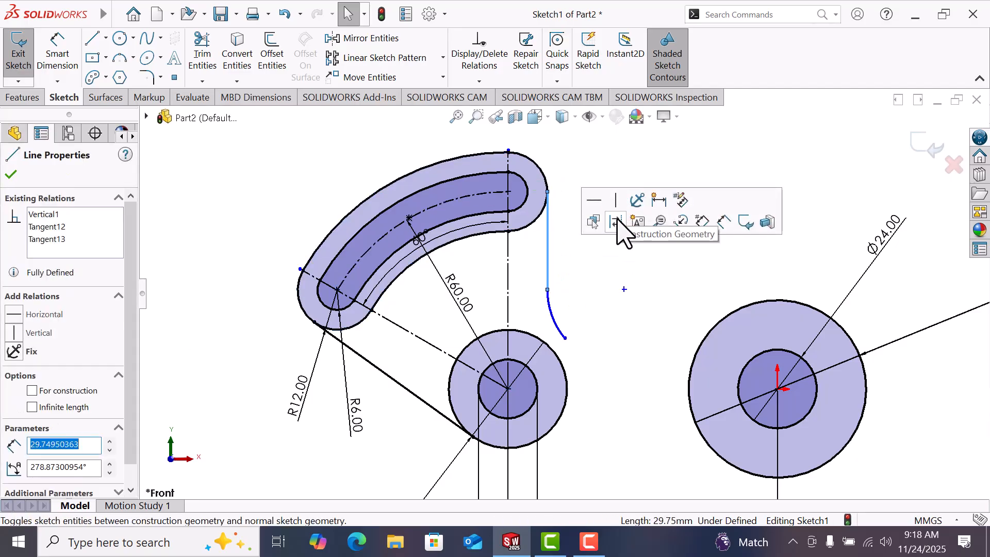
click(619, 288)
Add a Tangent relation between the small arc below the vertical line and the 36 mm circle
scroll(578, 345, down, 3)
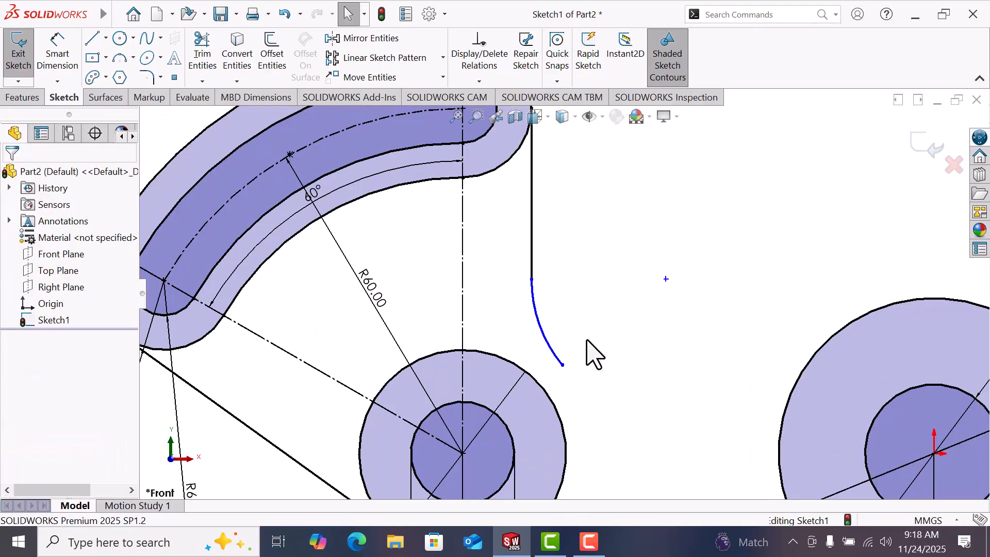
click(555, 355)
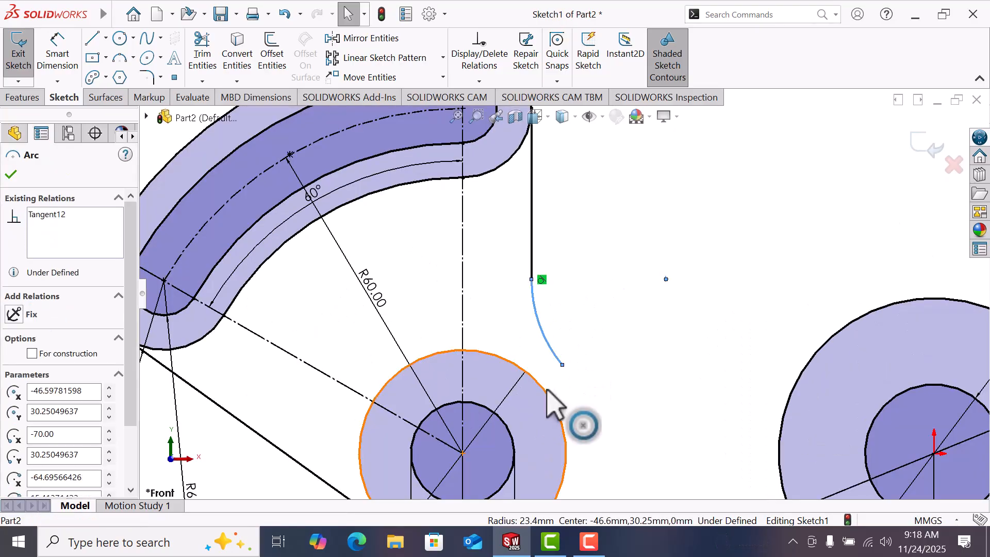
ctrl+click(548, 390)
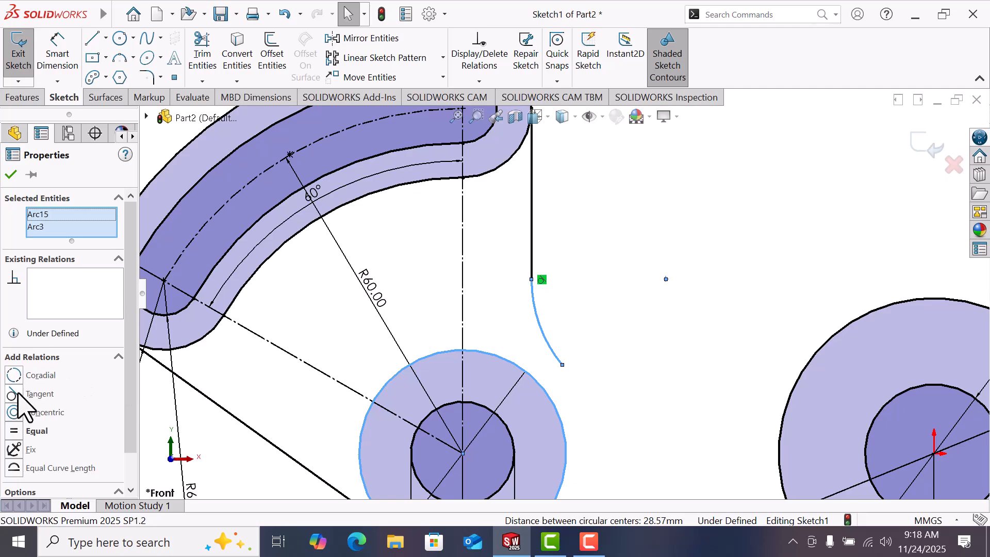
click(13, 395)
key(Escape)
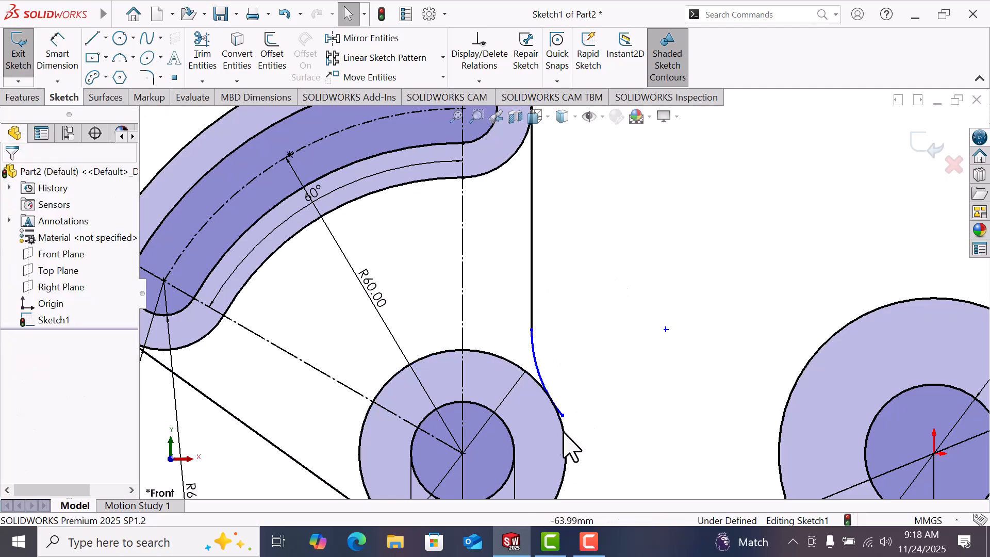
Make the small arc's lower endpoint coincident with the 36 mm circle
click(562, 415)
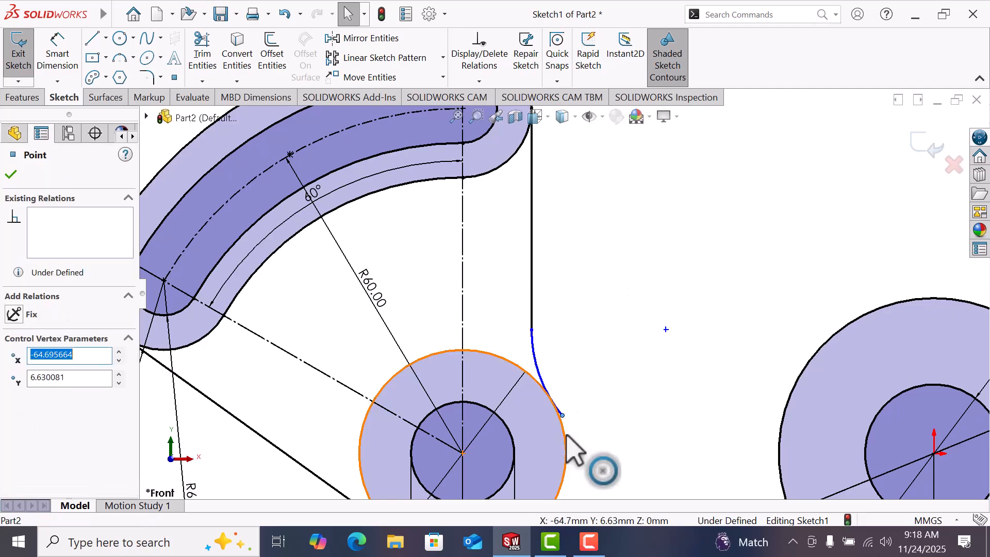
ctrl+click(566, 437)
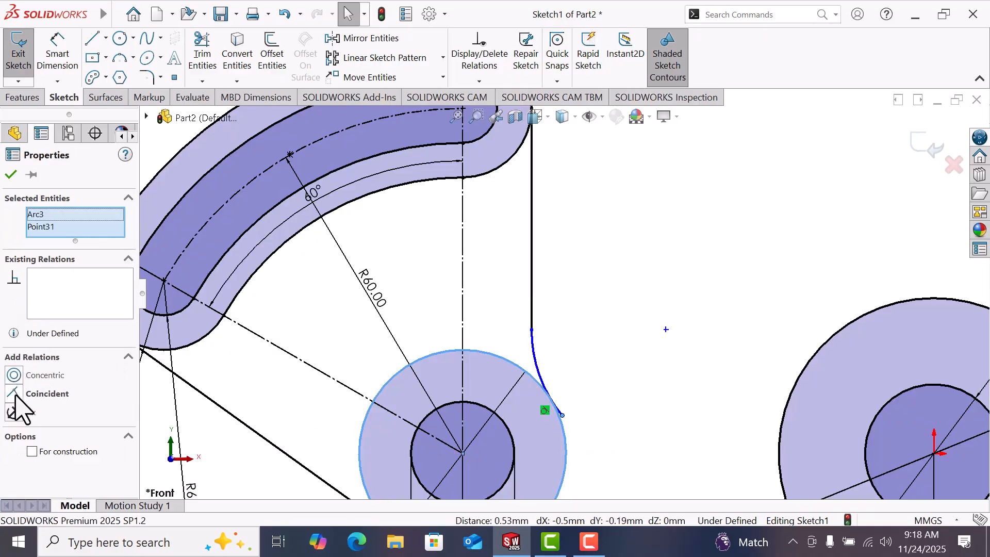
key(Escape)
Dimension the small arc between the vertical line and the 36 mm circle to a radius of 13 mm and end dimensioning
scroll(671, 325, up, 3)
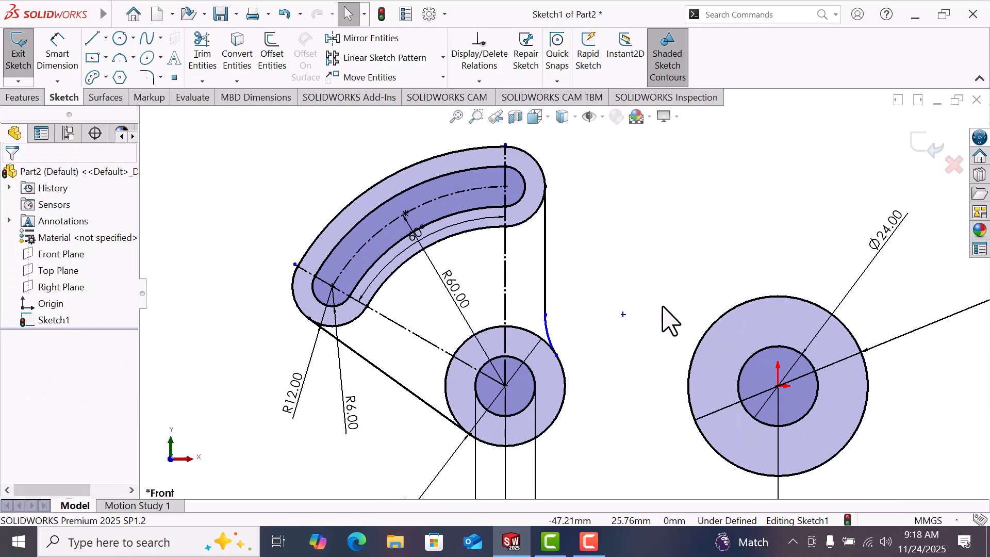
click(68, 53)
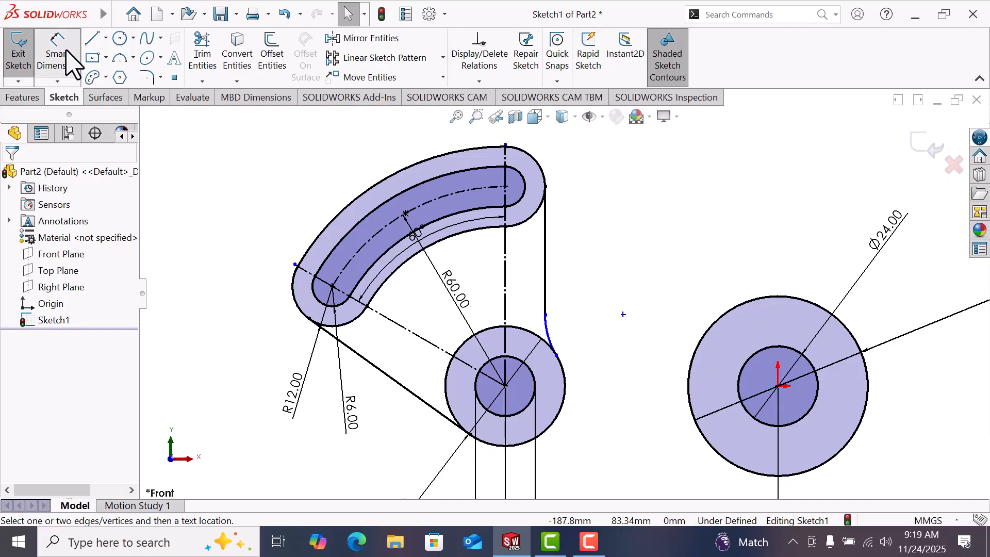
click(550, 333)
click(589, 323)
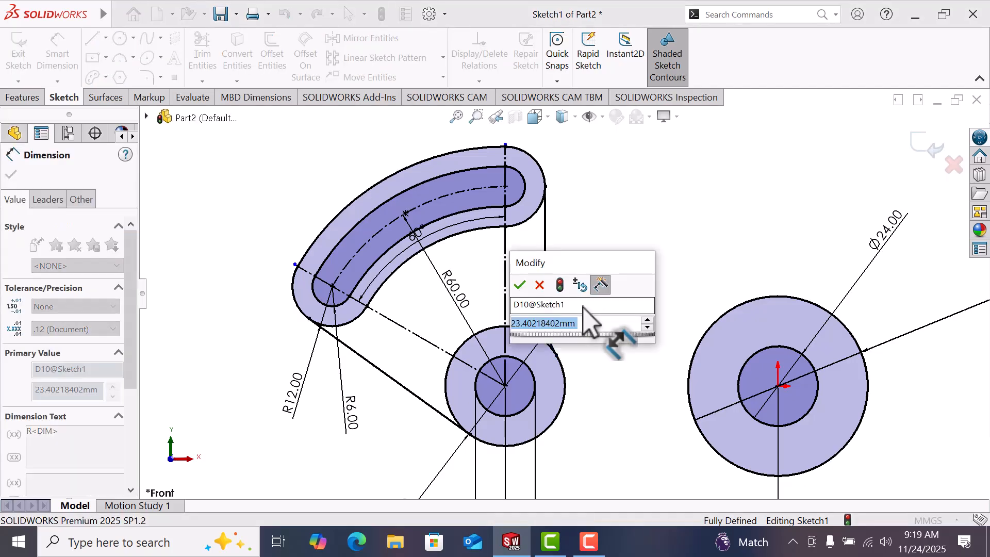
text(13)
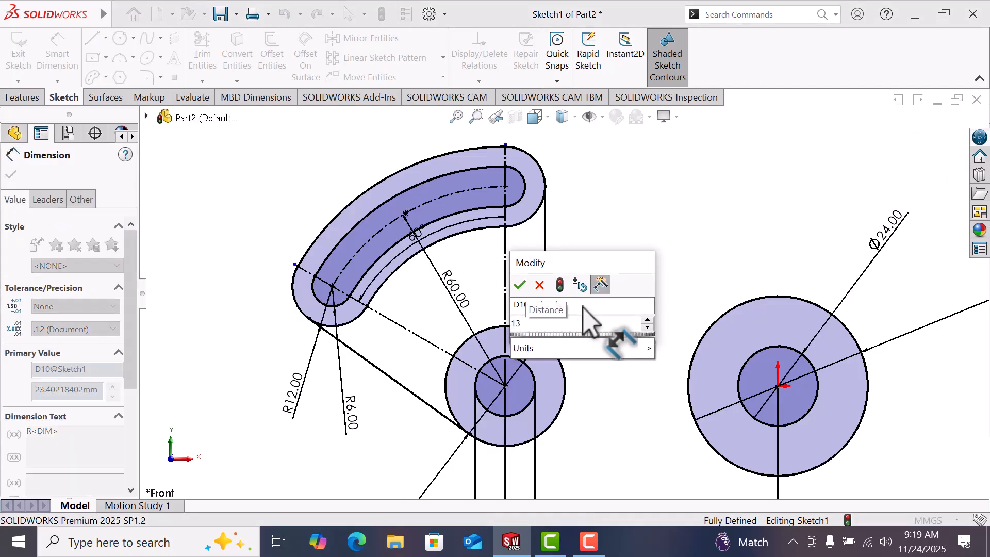
key(Return)
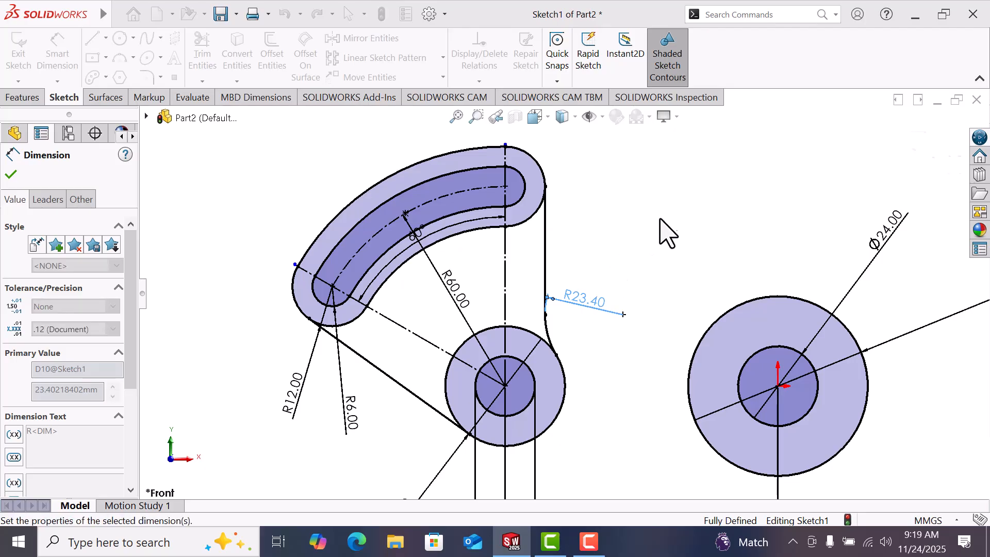
right_click(667, 216)
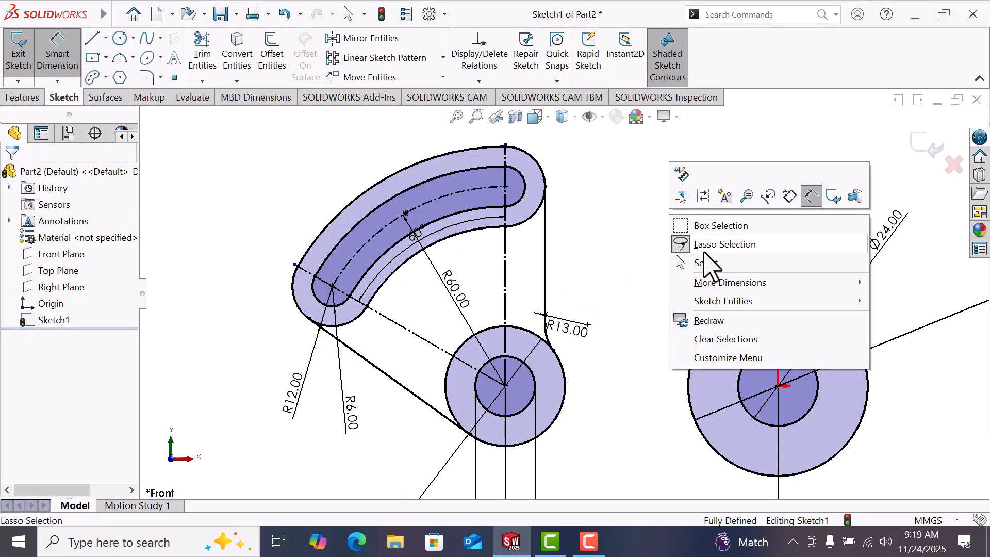
click(704, 264)
Delete the 13 mm radius arc between the vertical line and the 36 mm circle
scroll(557, 353, down, 2)
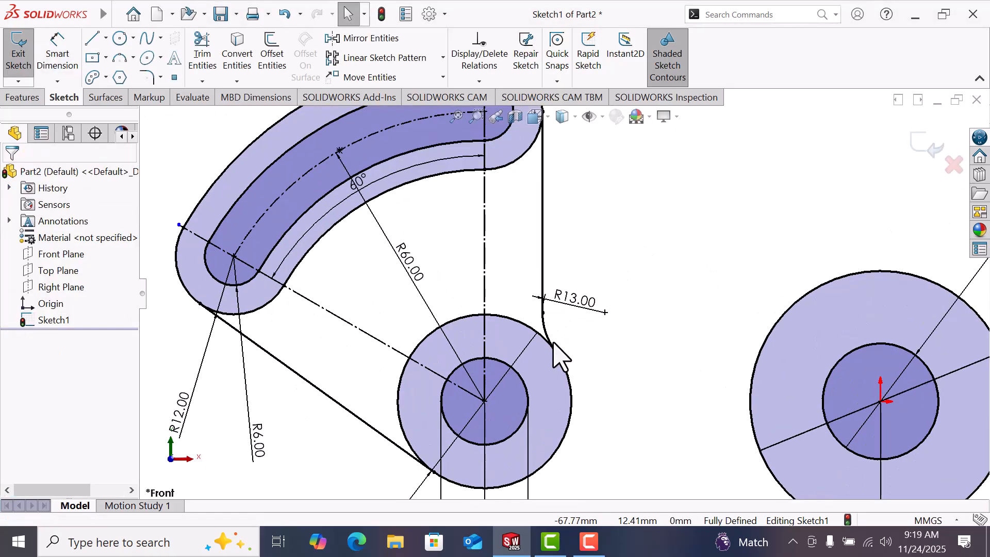
click(547, 337)
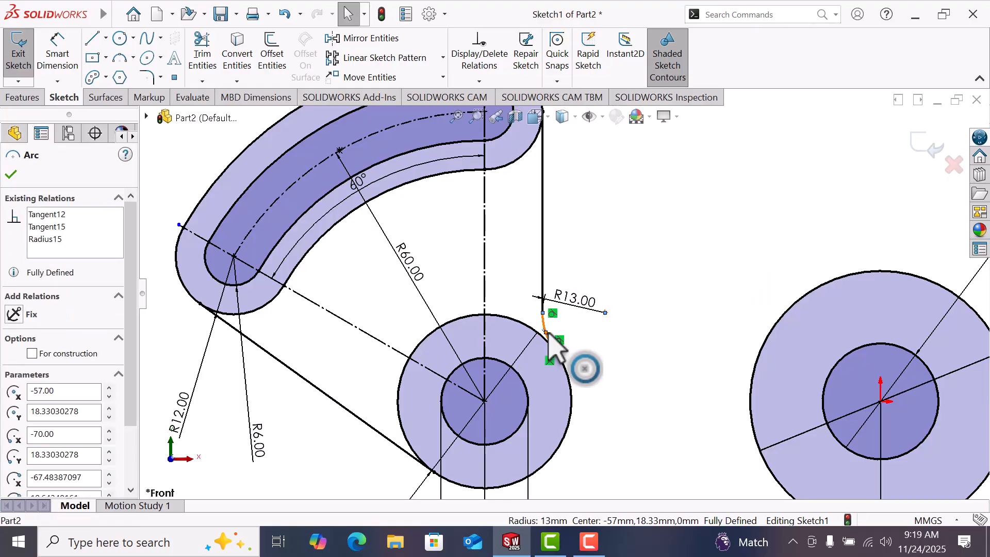
key(Delete)
click(406, 274)
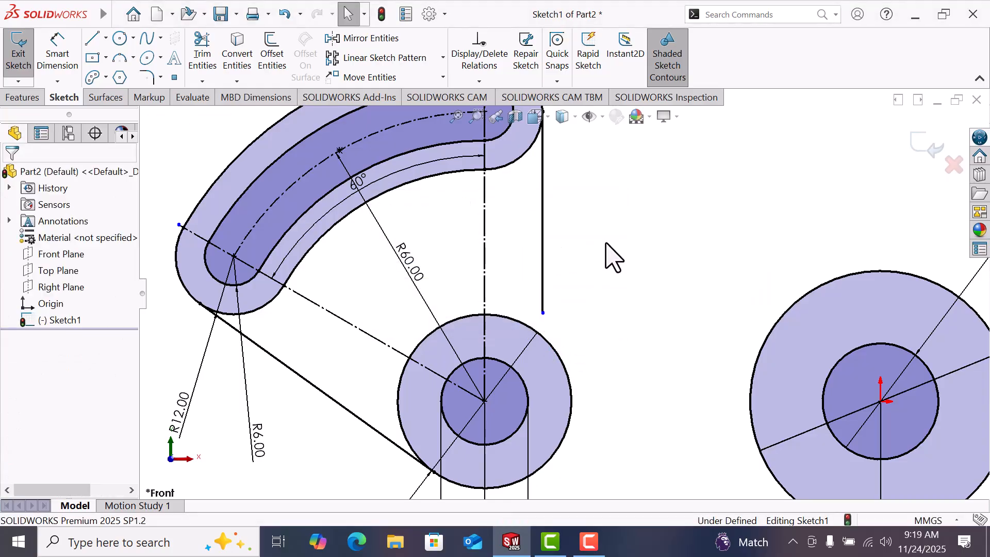
Shorten the vertical line by moving its free lower endpoint upward
drag(545, 314, 542, 245)
click(597, 277)
Sketch a sloped line about 79 mm long spanning above the 36 mm and 54 mm circles
scroll(598, 278, up, 1)
scroll(598, 280, up, 1)
right_click(798, 210)
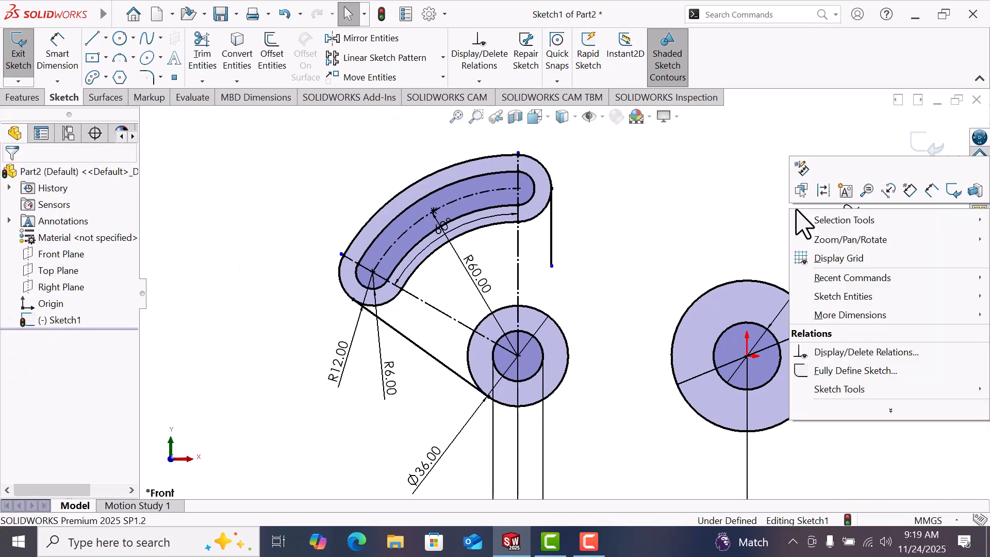
click(94, 49)
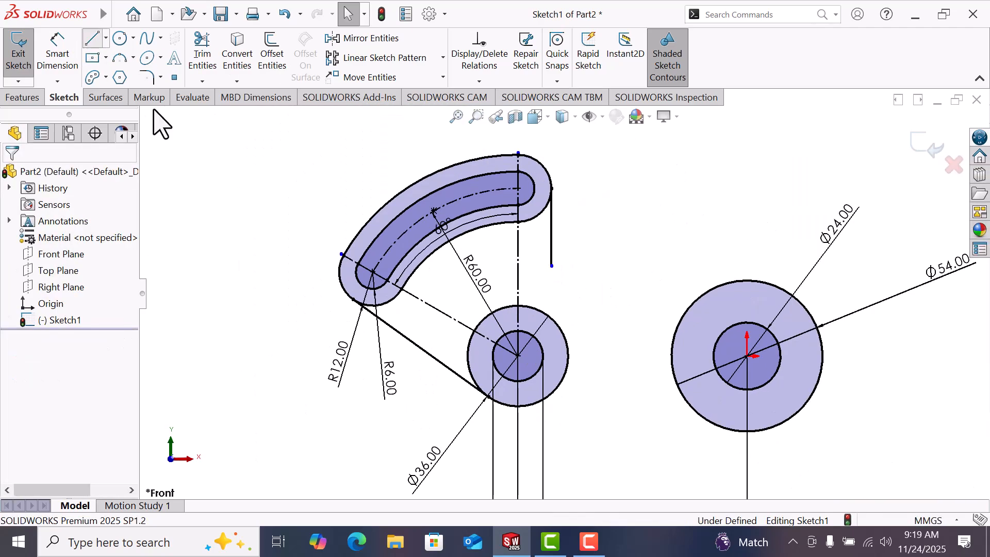
click(748, 265)
click(528, 296)
right_click(529, 296)
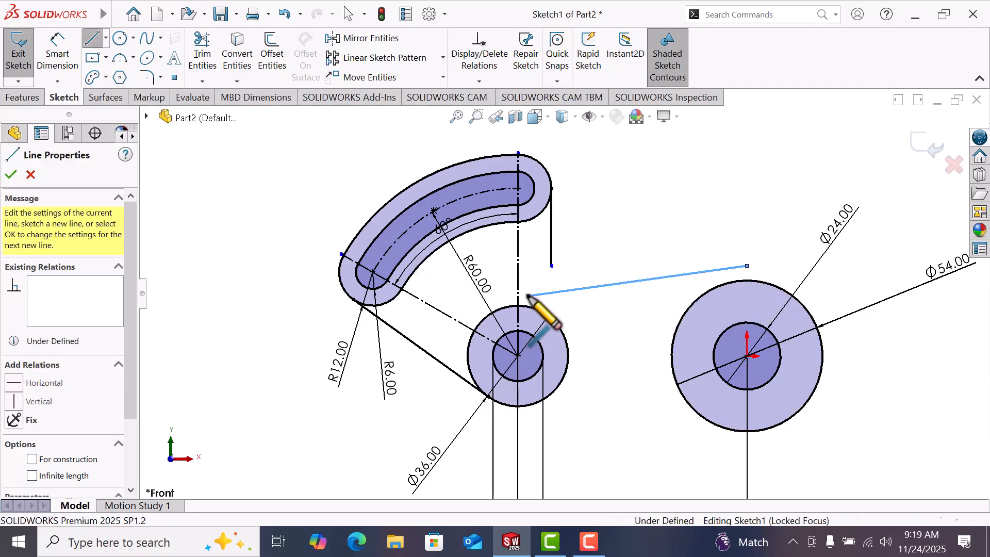
click(557, 308)
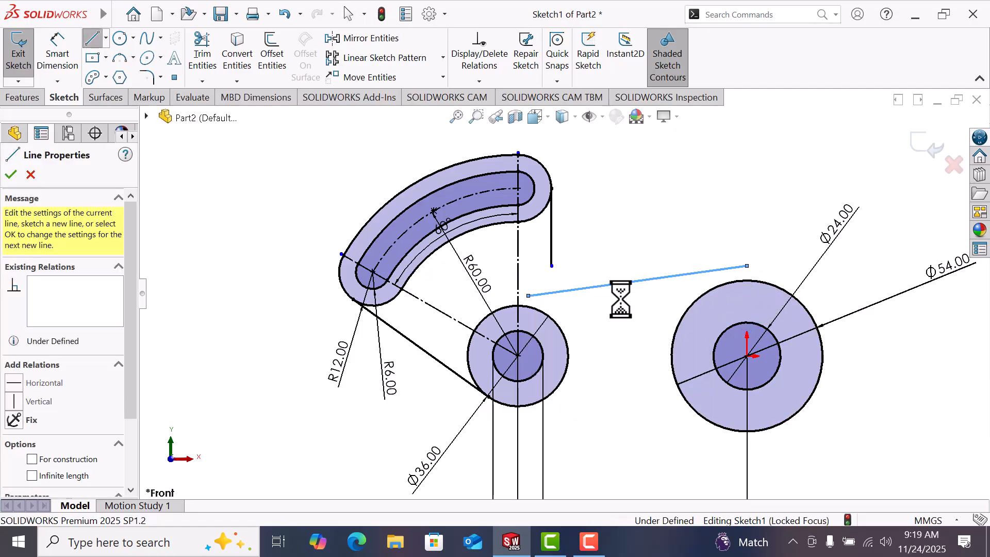
Make the sloped line above the circles tangent to the 54 mm circle
click(694, 278)
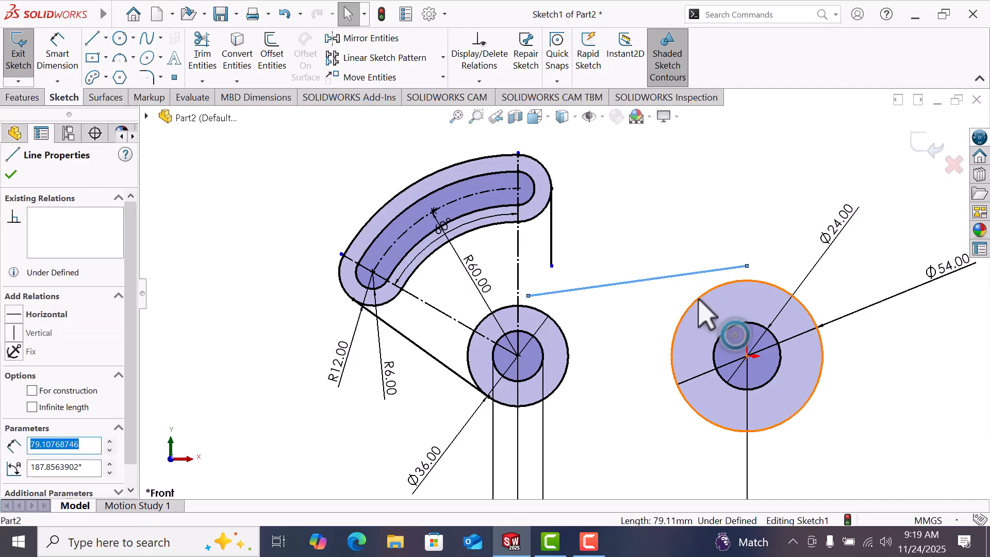
click(702, 304)
ctrl+click(706, 314)
click(14, 376)
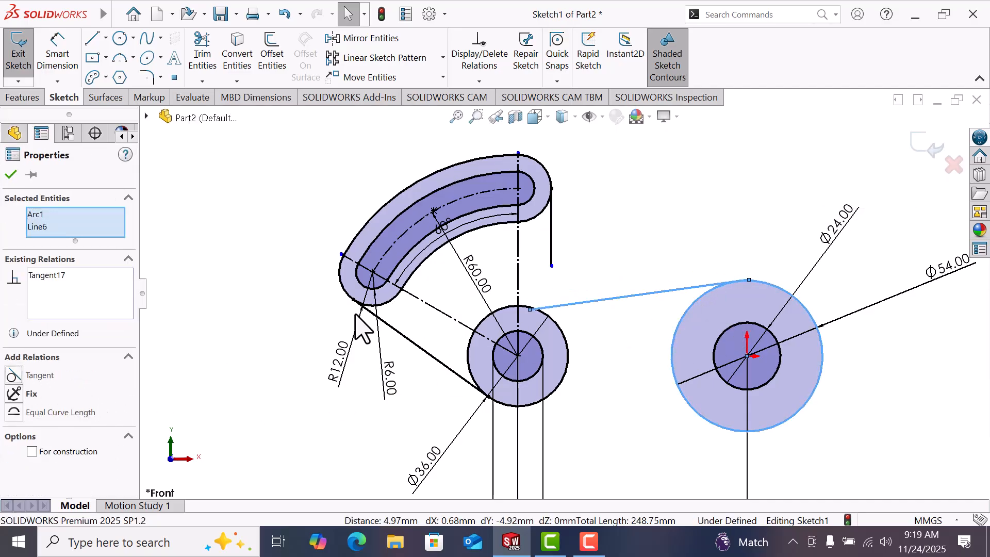
click(739, 226)
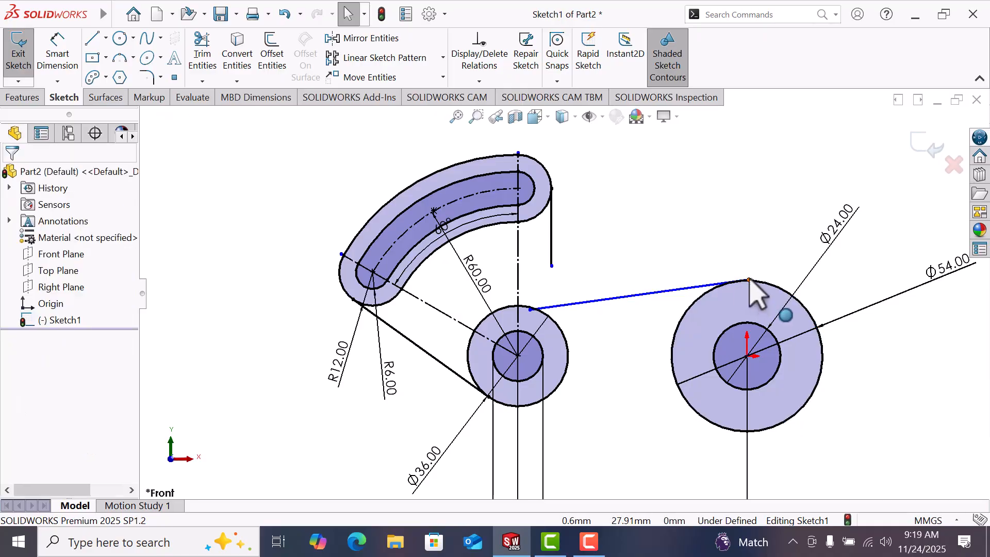
Make the upper sloped line's right endpoint coincident with the 54 mm circle
click(749, 281)
click(710, 304)
ctrl+click(749, 281)
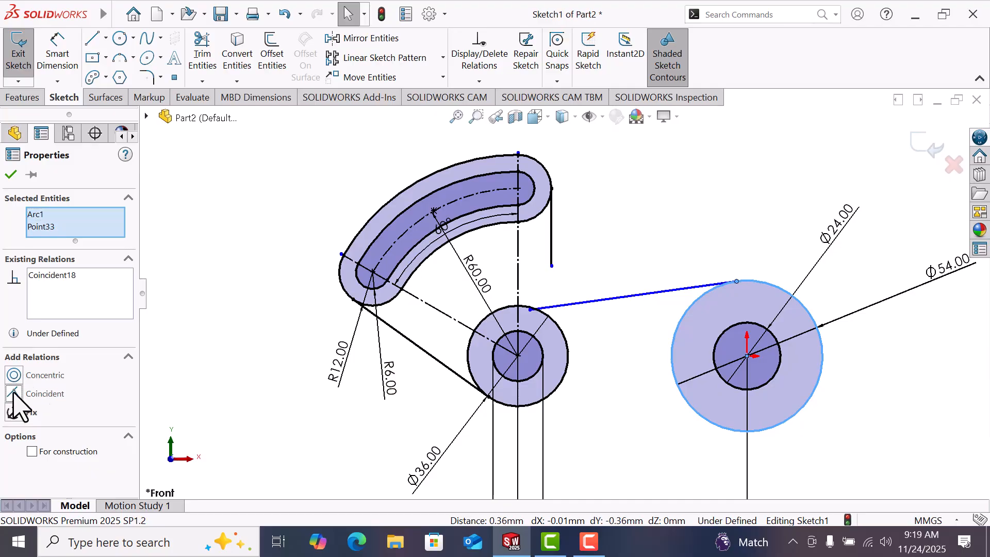
click(648, 263)
Make the upper sloped line tangent to the 36 mm circle
click(560, 305)
click(568, 355)
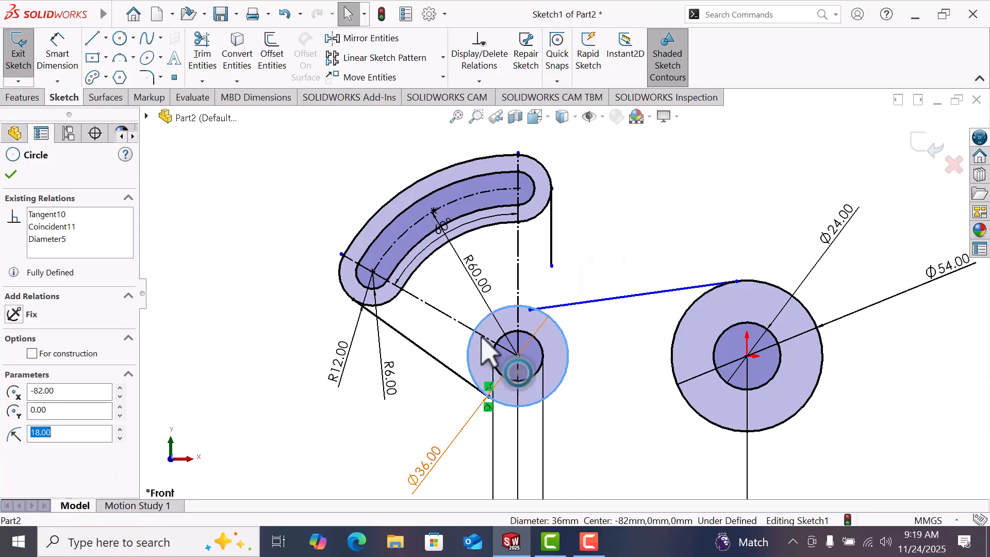
ctrl+click(575, 304)
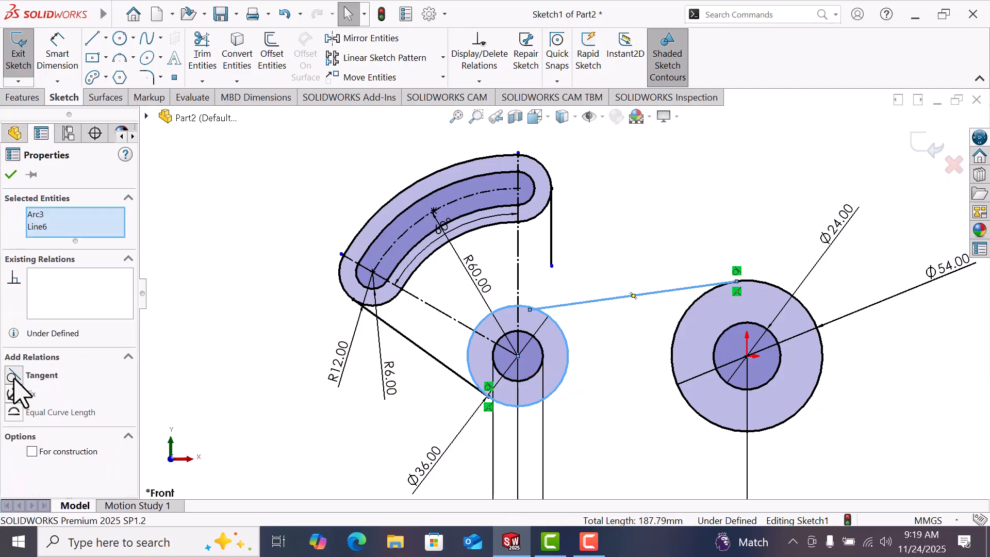
click(14, 376)
click(618, 320)
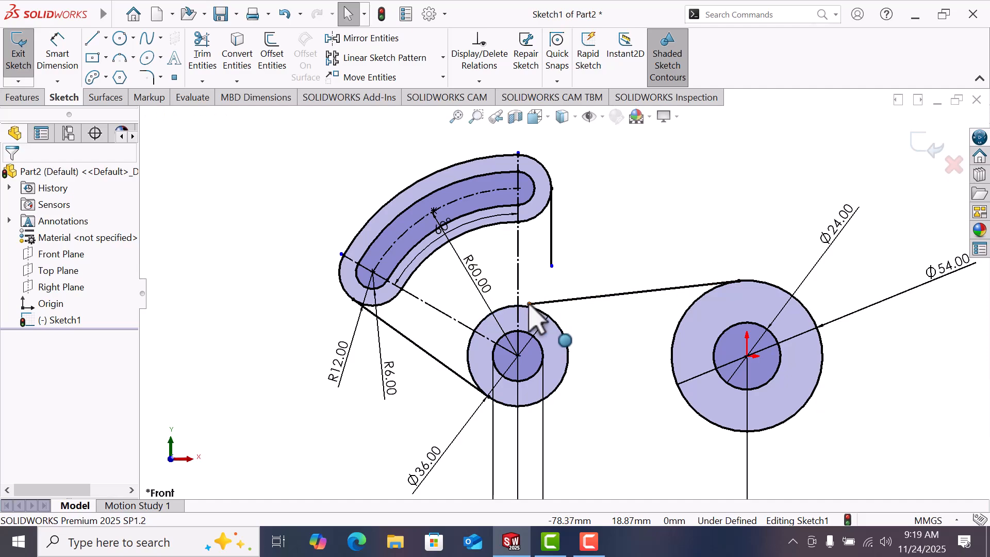
Make the upper sloped line's left endpoint coincident with the 36 mm circle
click(530, 304)
ctrl+click(533, 308)
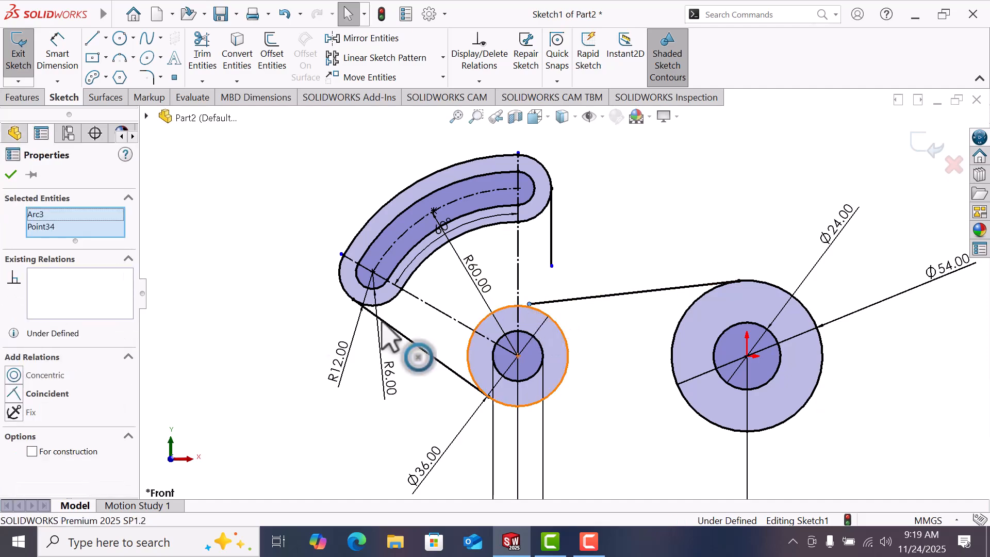
click(14, 394)
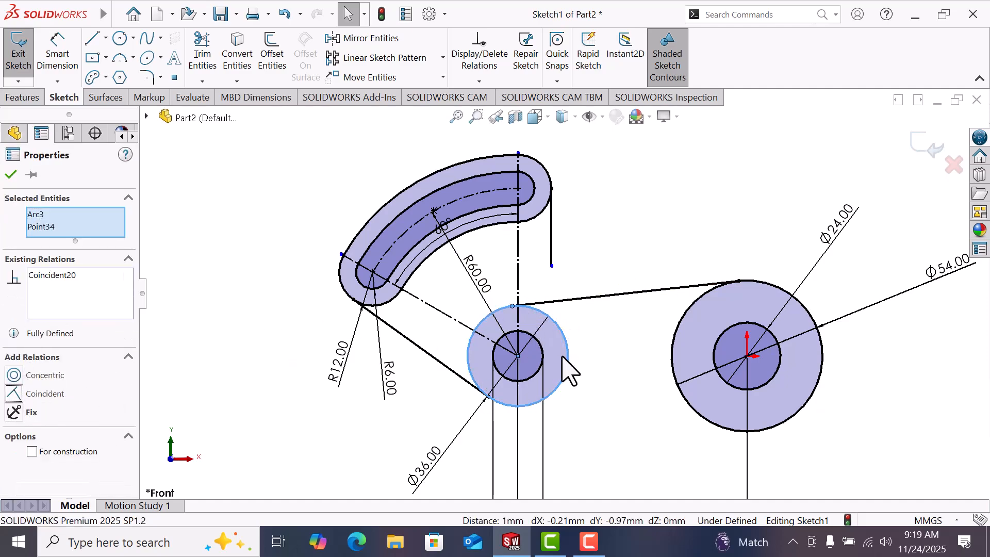
click(613, 341)
Sketch a horizontal line about 94 mm long below the two circle pairs and delete its horizontal relation
scroll(613, 341, up, 2)
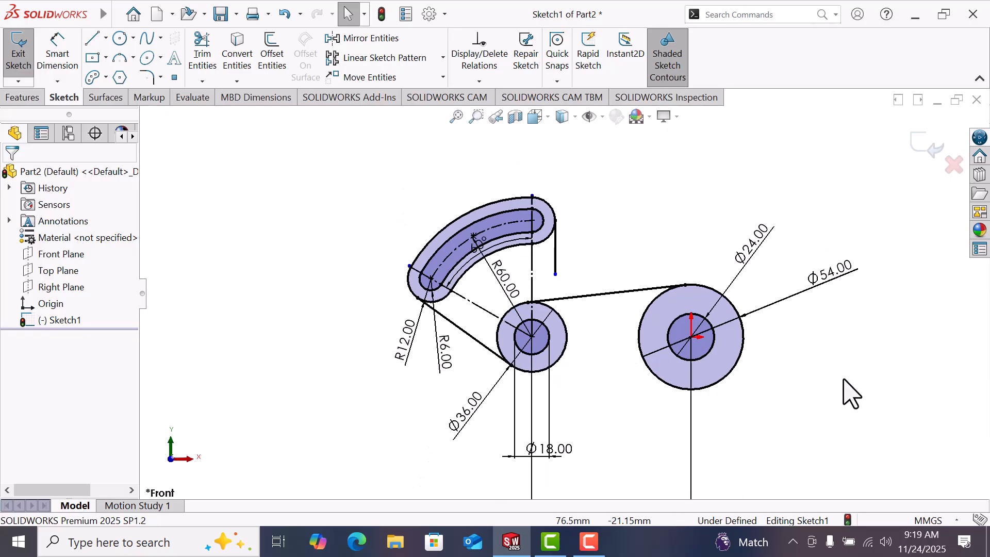
key(l)
click(528, 395)
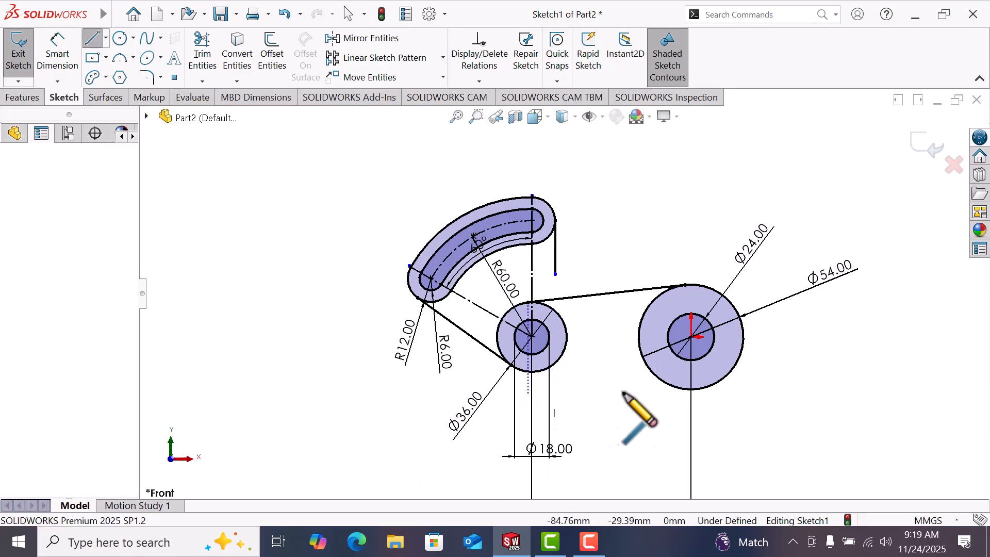
click(711, 394)
right_click(711, 395)
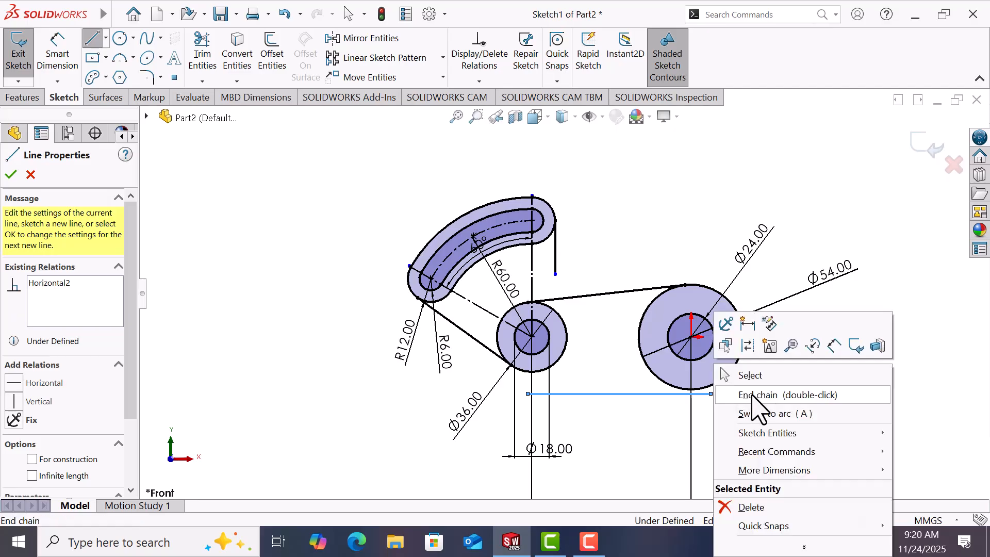
click(754, 375)
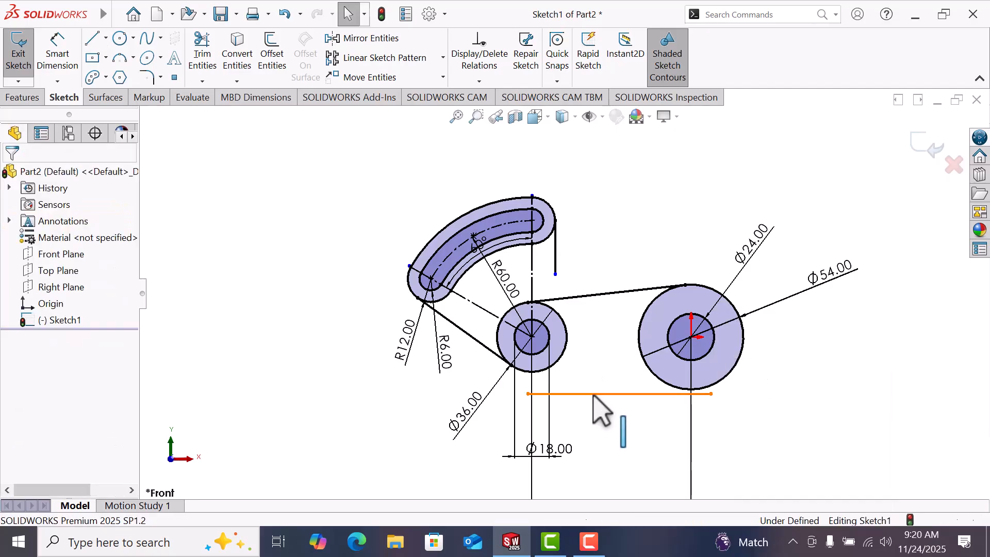
click(594, 395)
key(Escape)
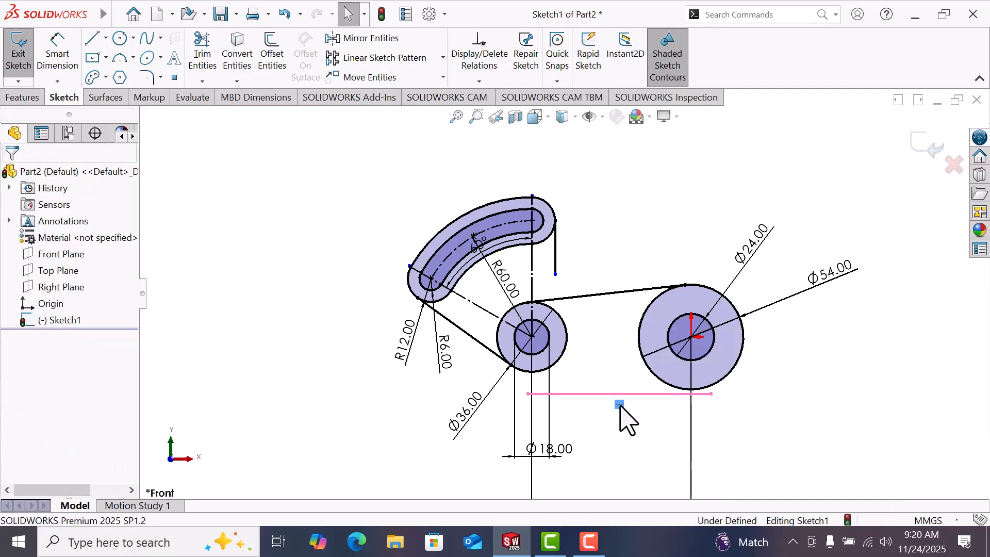
Make the line below the circles tangent to the 54 mm circle
scroll(638, 416, down, 2)
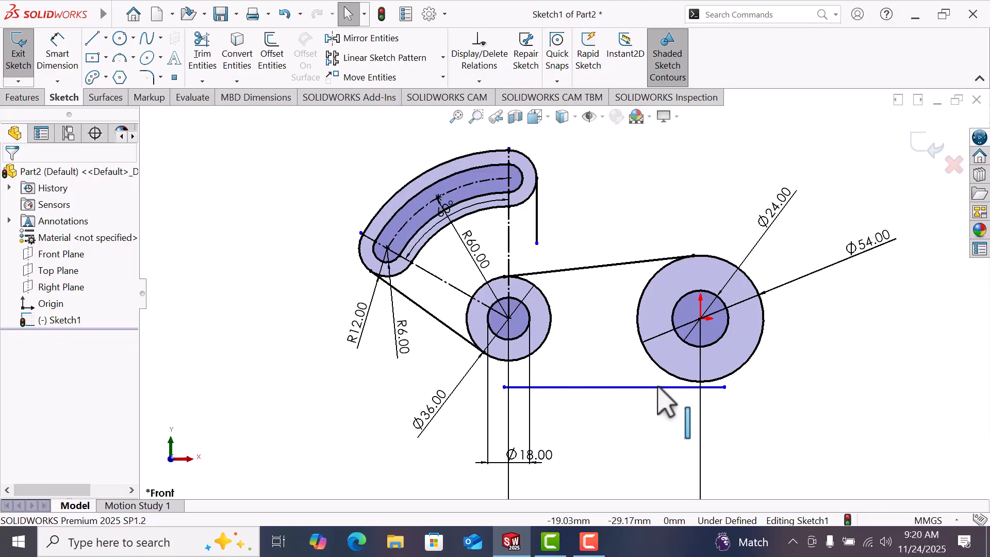
click(668, 387)
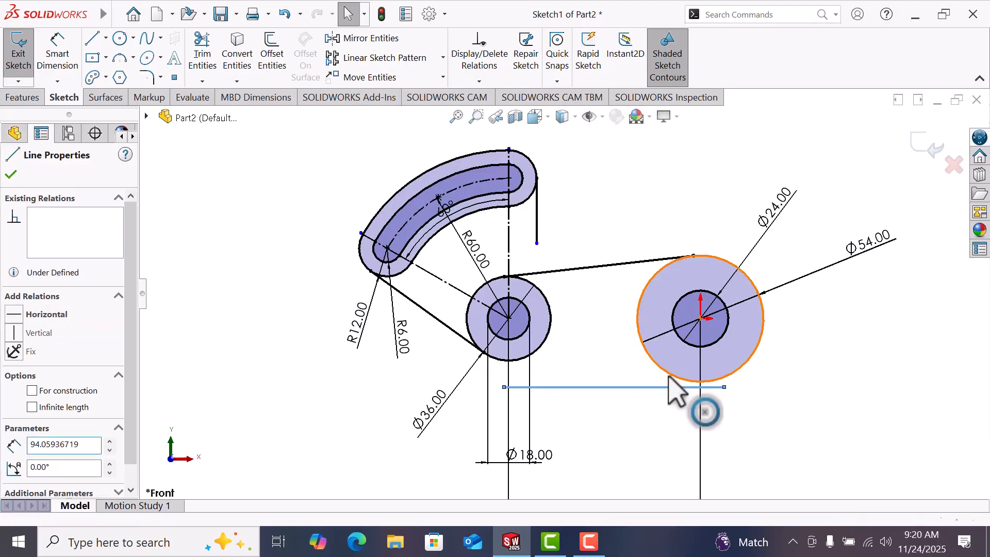
ctrl+click(672, 382)
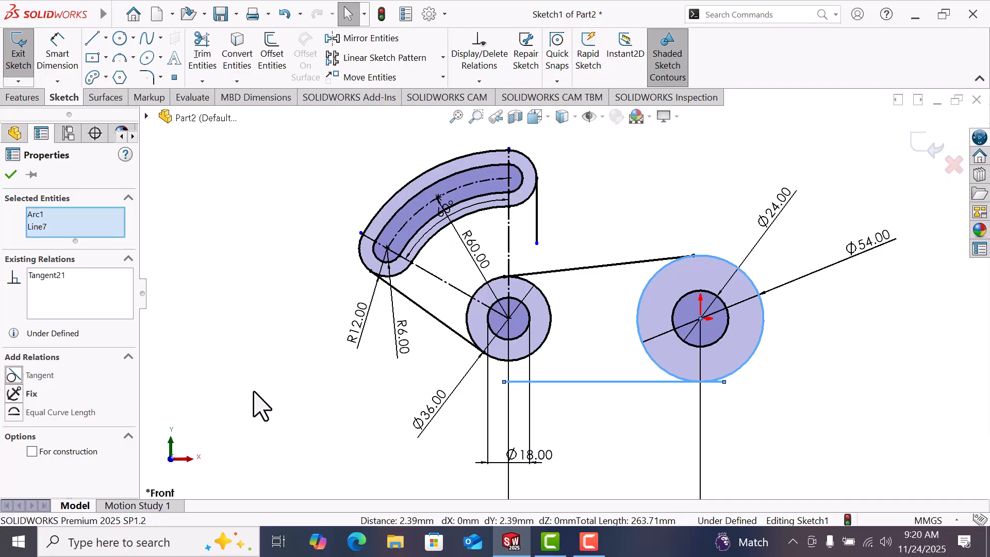
click(791, 412)
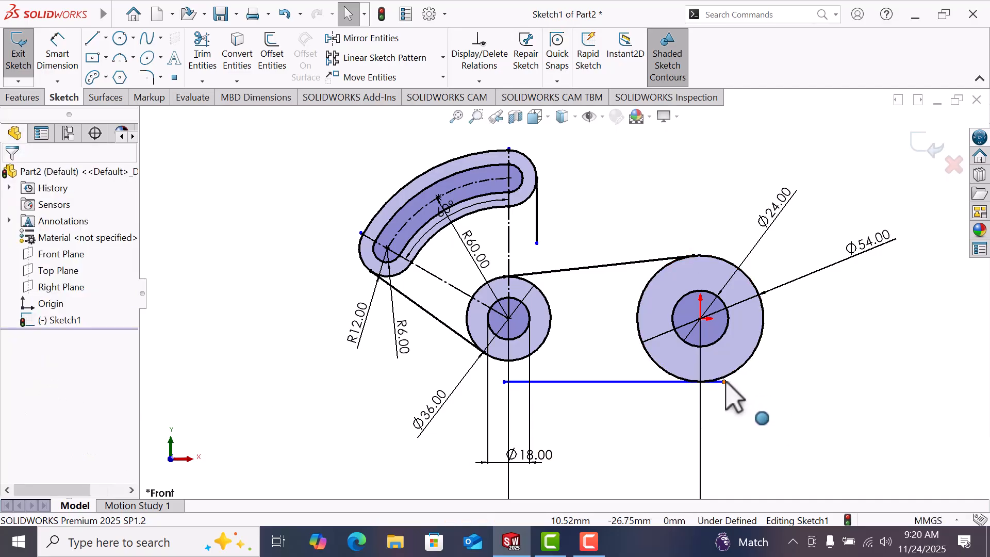
Make the lower line's right endpoint coincident with the 54 mm circle
click(725, 383)
ctrl+click(737, 373)
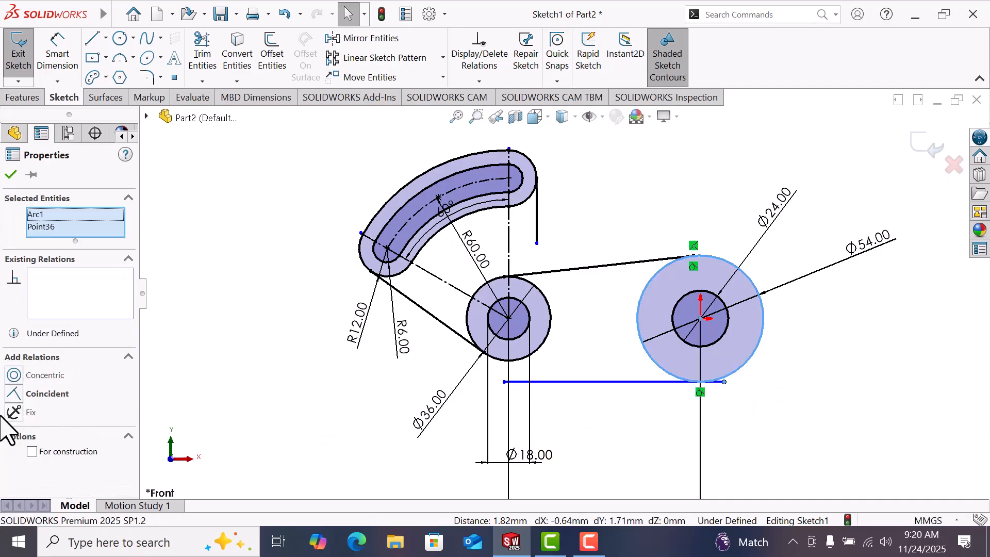
click(38, 394)
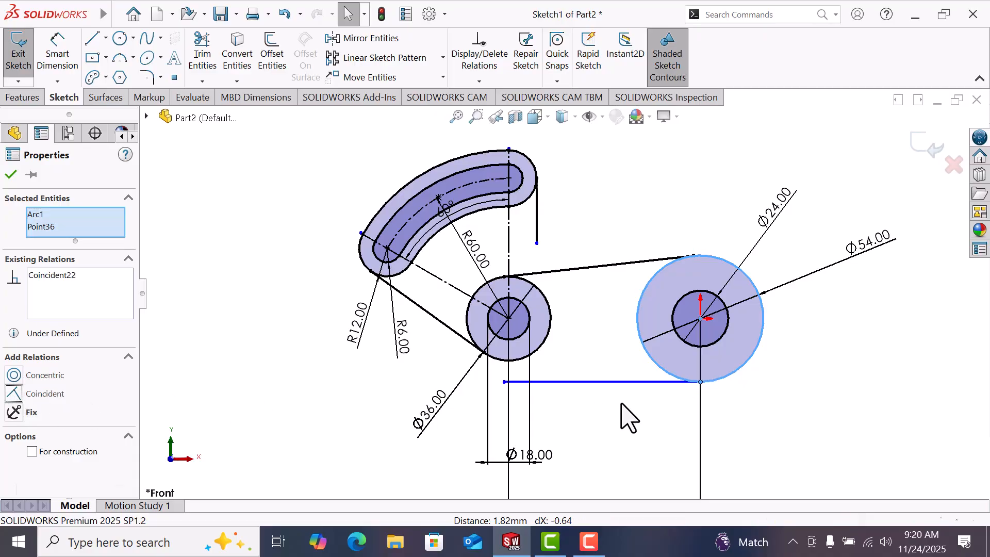
click(629, 418)
Make the lower line tangent to the 36 mm circle
click(567, 382)
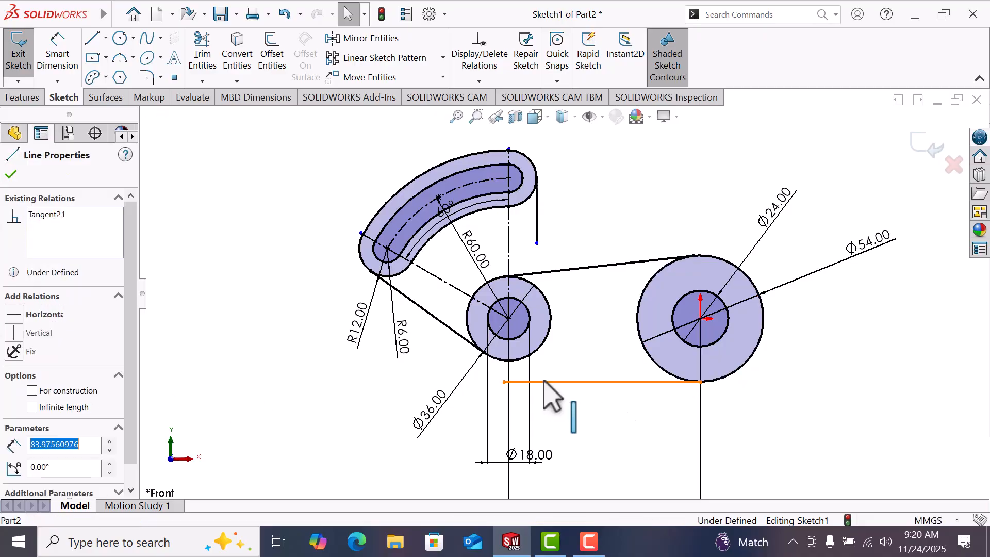
ctrl+click(536, 351)
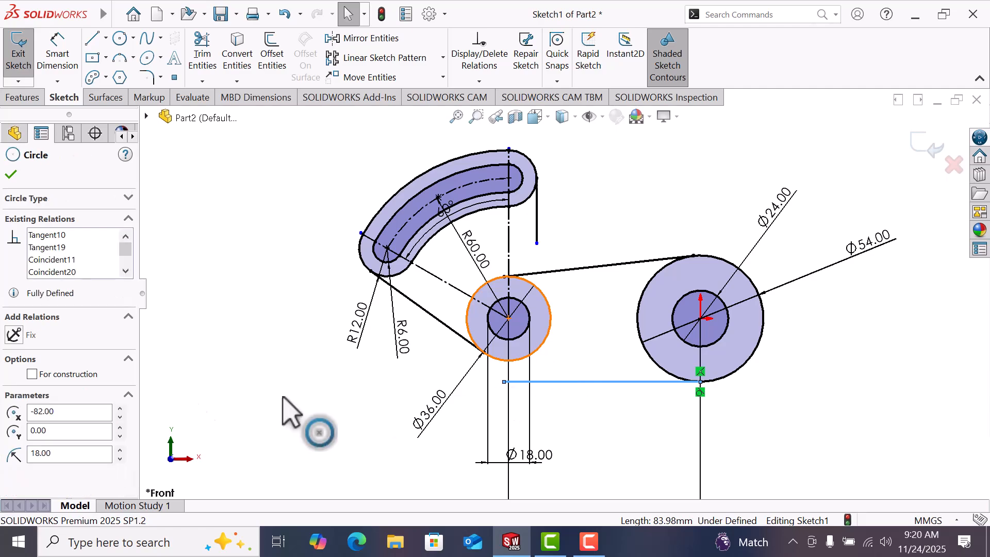
click(14, 376)
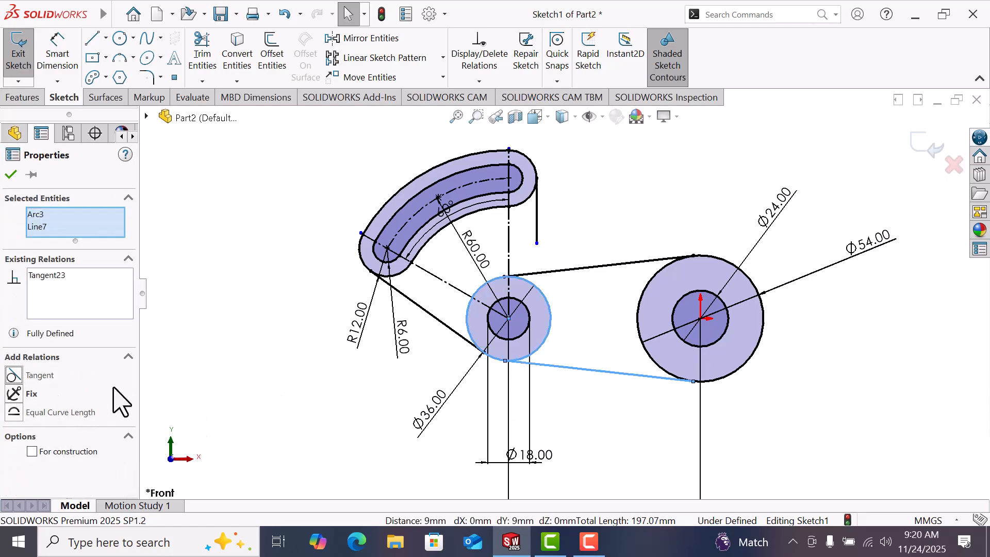
click(649, 396)
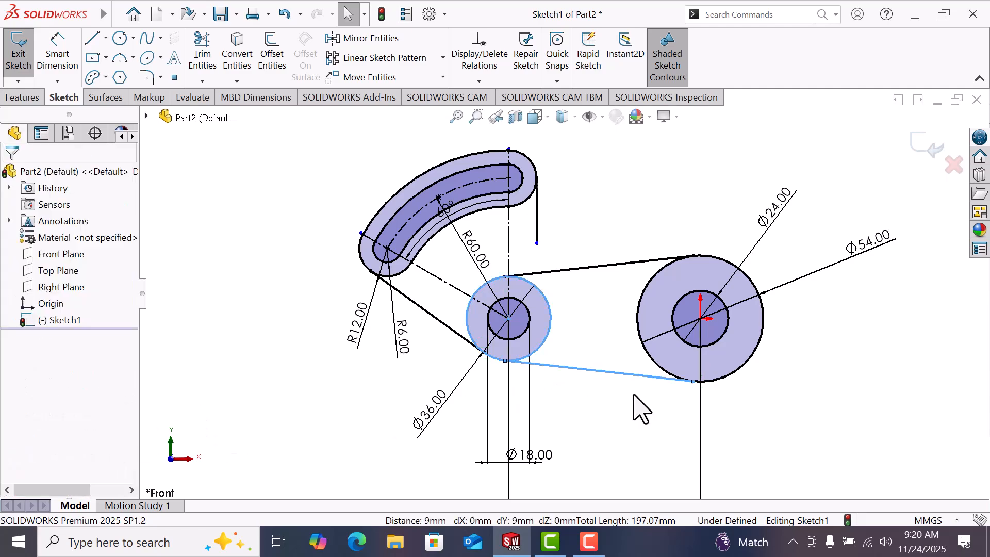
Make the lower line's left endpoint coincident with the 36 mm circle
click(505, 361)
ctrl+click(532, 359)
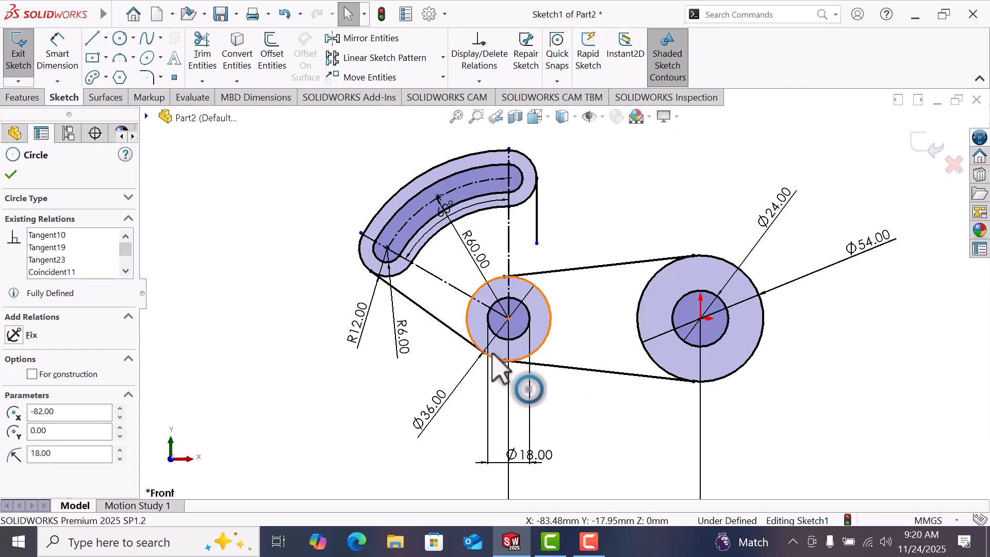
click(14, 394)
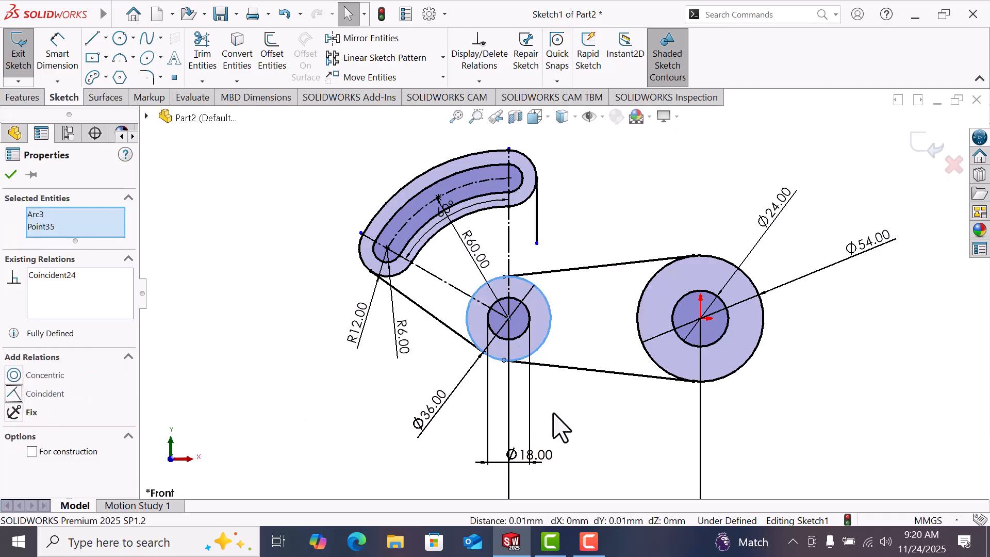
click(704, 443)
Sketch a tangent arc of about 11.5 mm radius from the vertical line's lower endpoint to the upper connecting line
key(l)
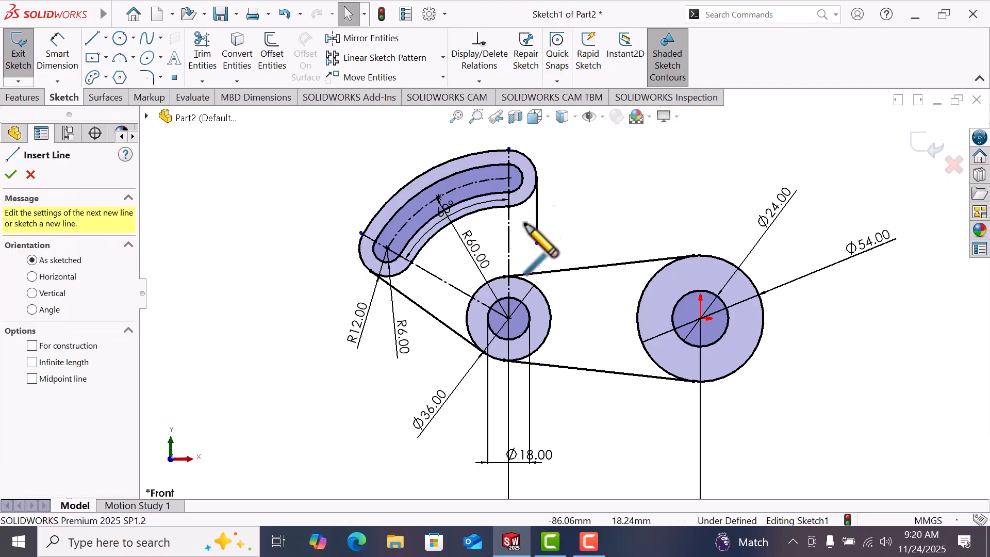
scroll(572, 255, down, 5)
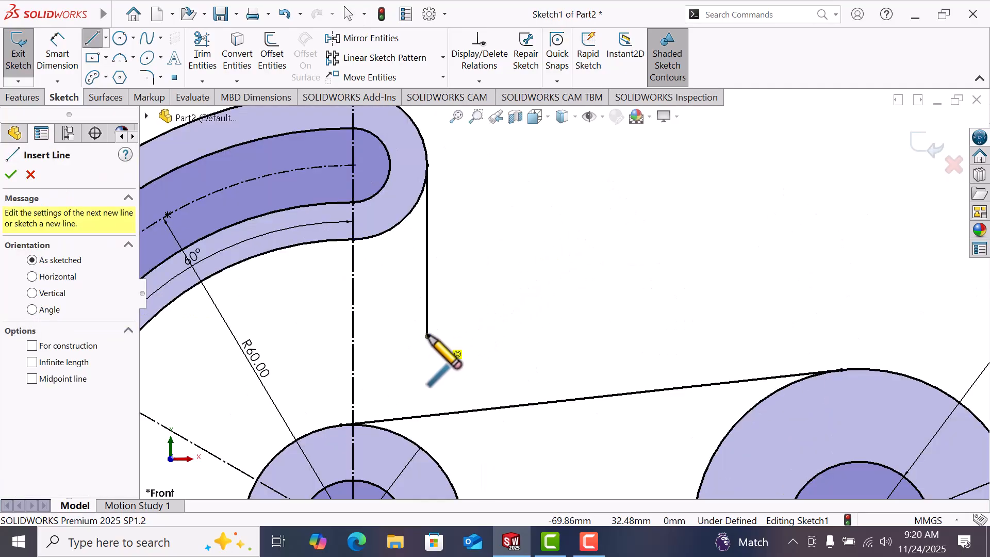
click(427, 336)
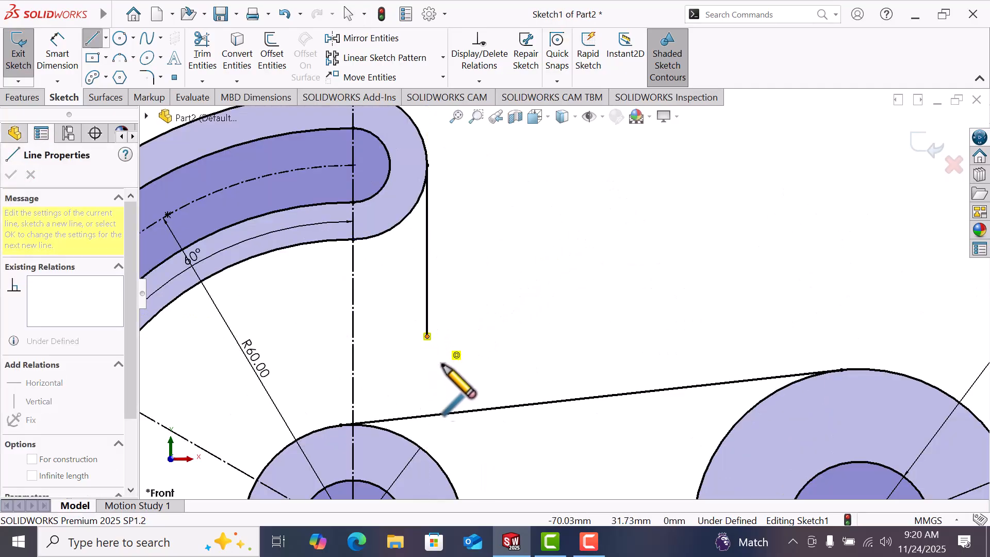
click(503, 407)
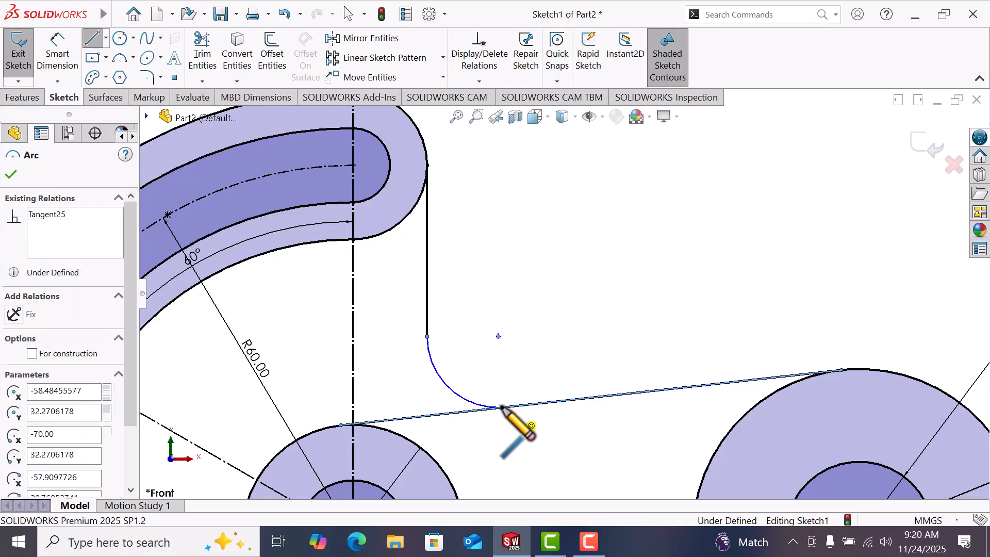
right_click(505, 409)
click(558, 378)
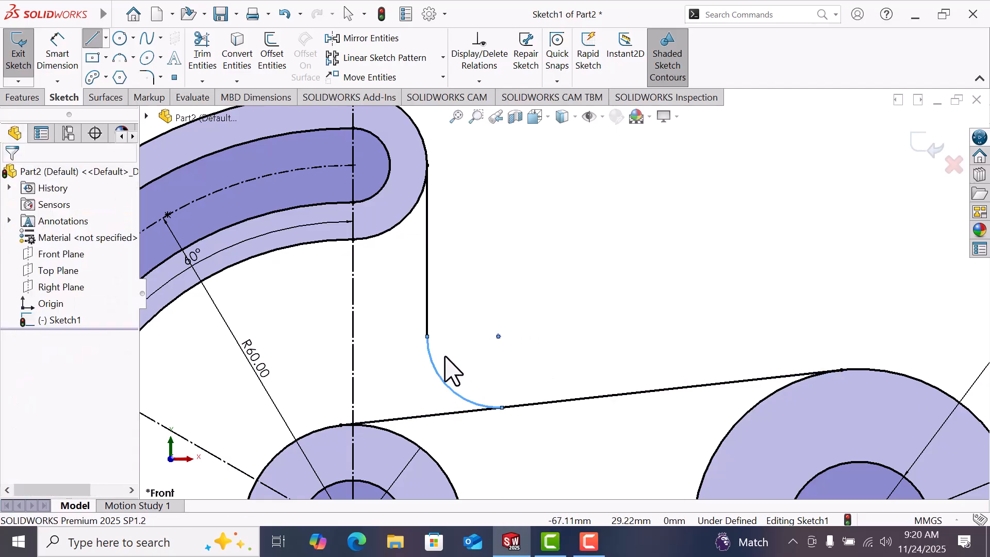
Make the arc below the vertical line tangent to the upper connecting line
click(435, 366)
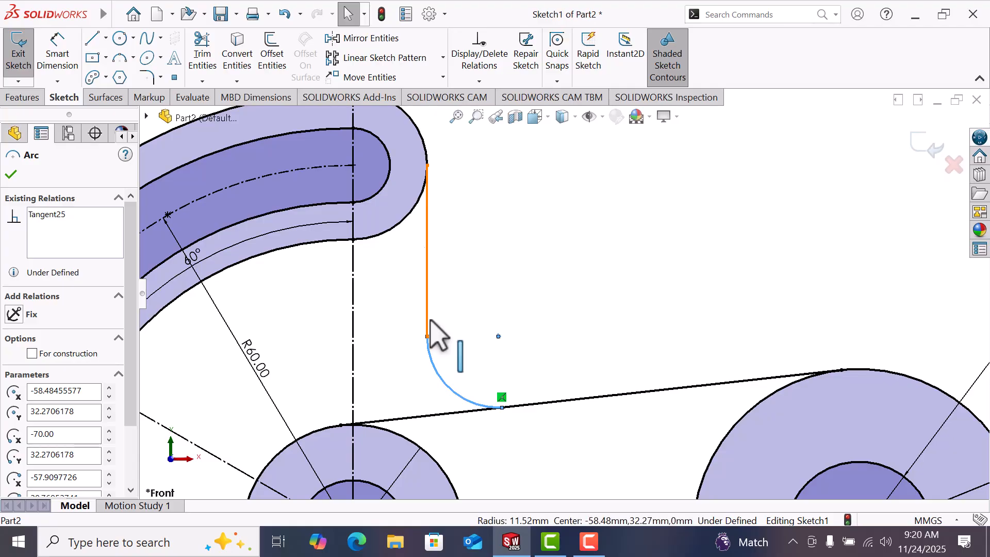
ctrl+click(475, 412)
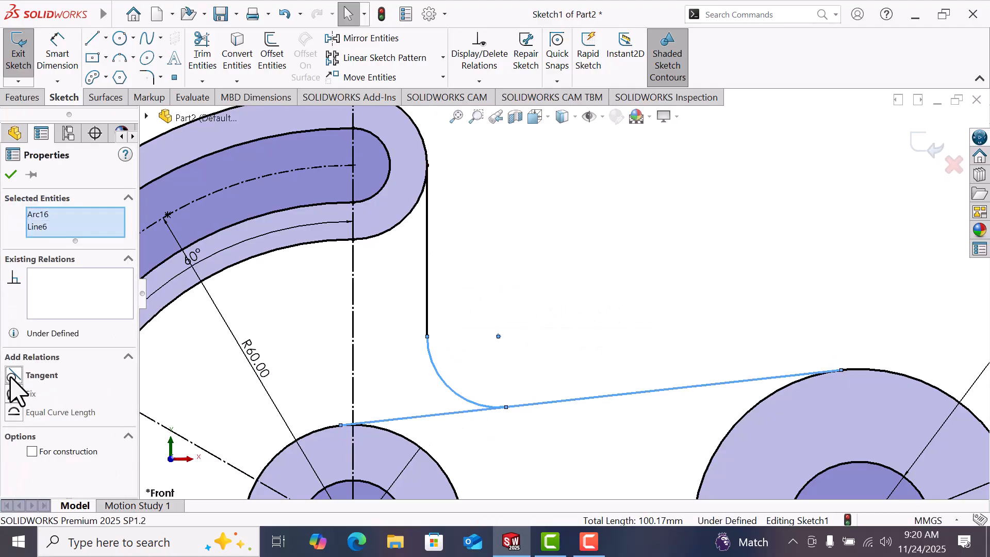
key(Escape)
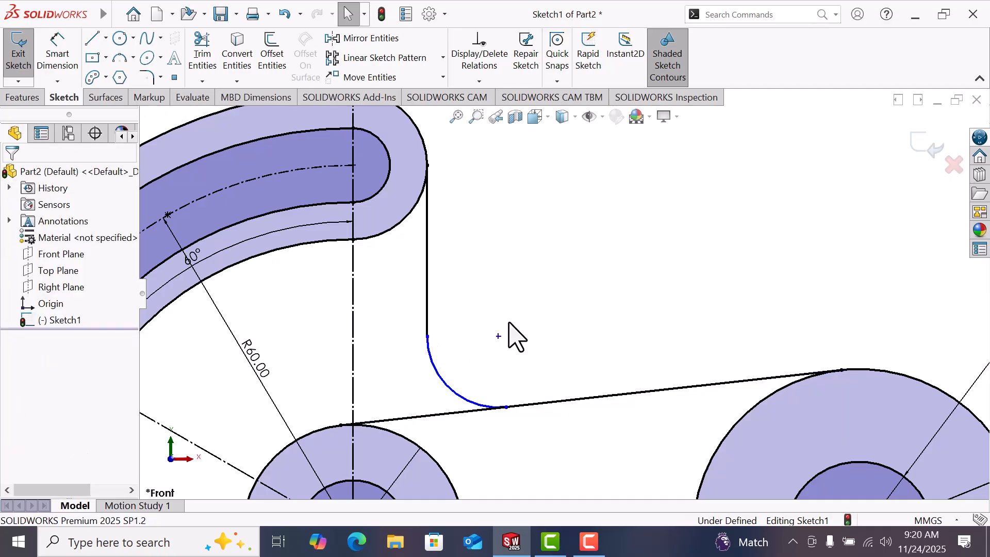
Dimension the tangent arc below the vertical line with a radius of 13 mm
click(55, 52)
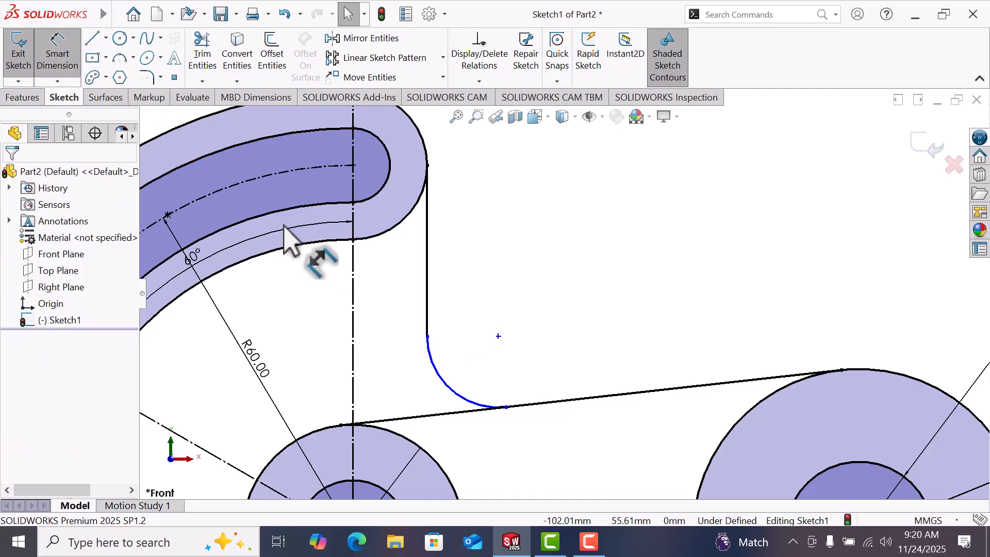
click(446, 386)
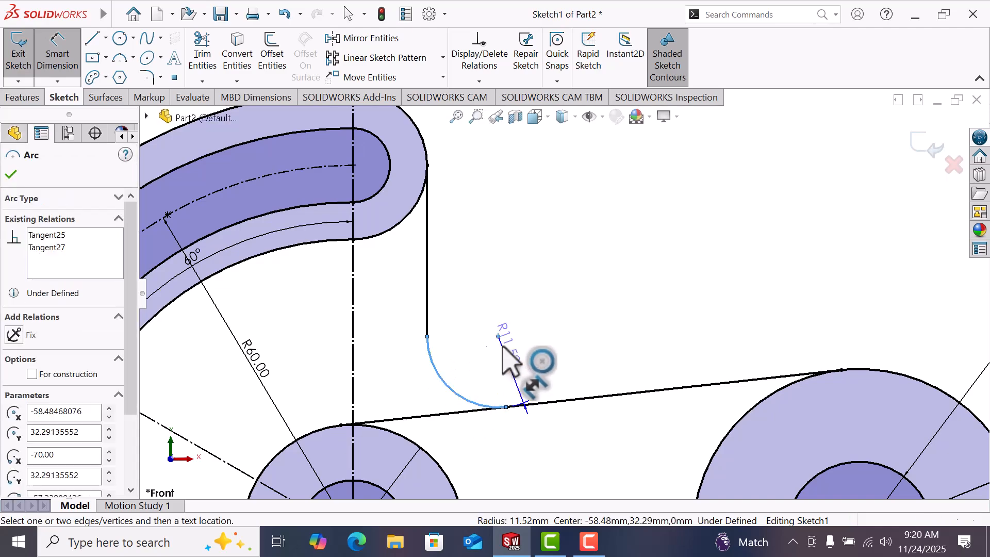
click(503, 347)
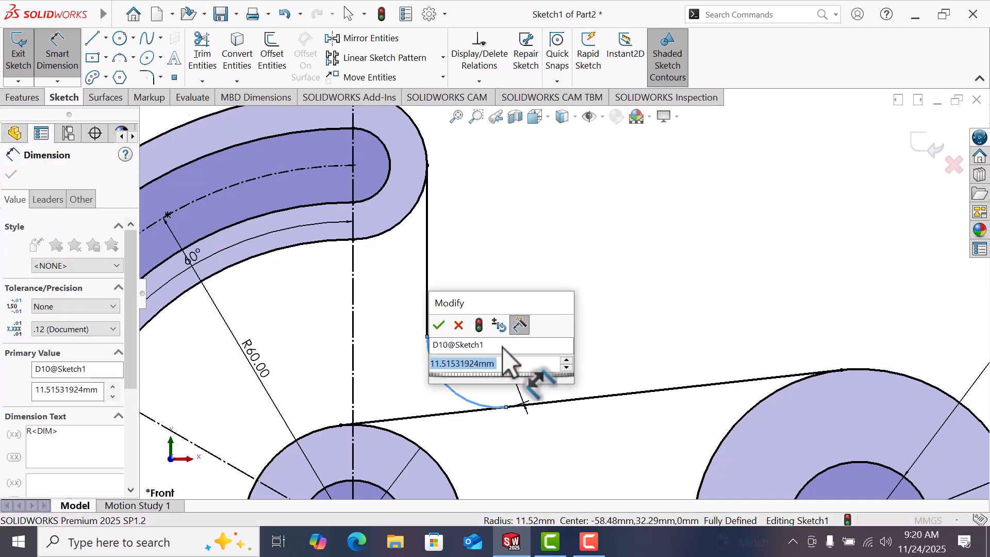
text(13)
key(Return)
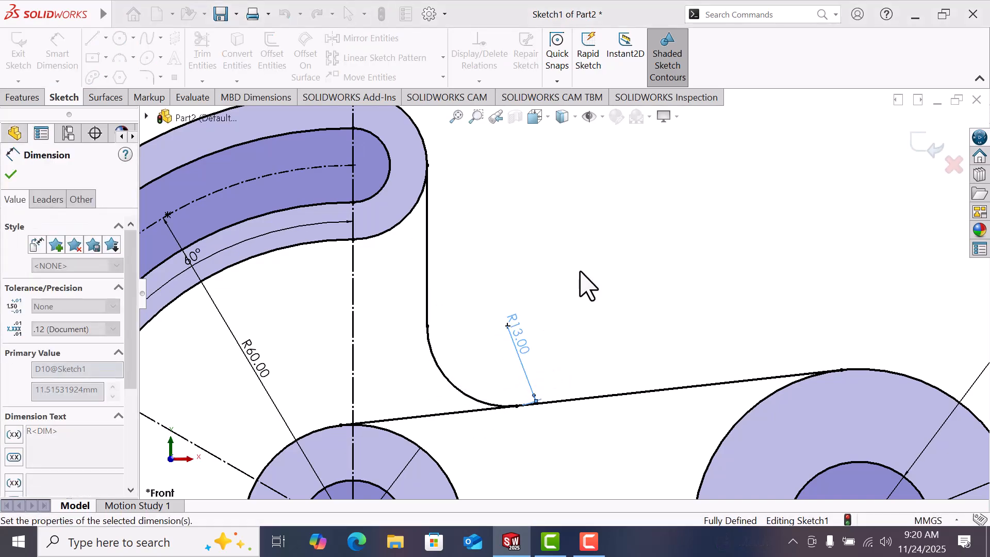
key(f)
right_click(632, 242)
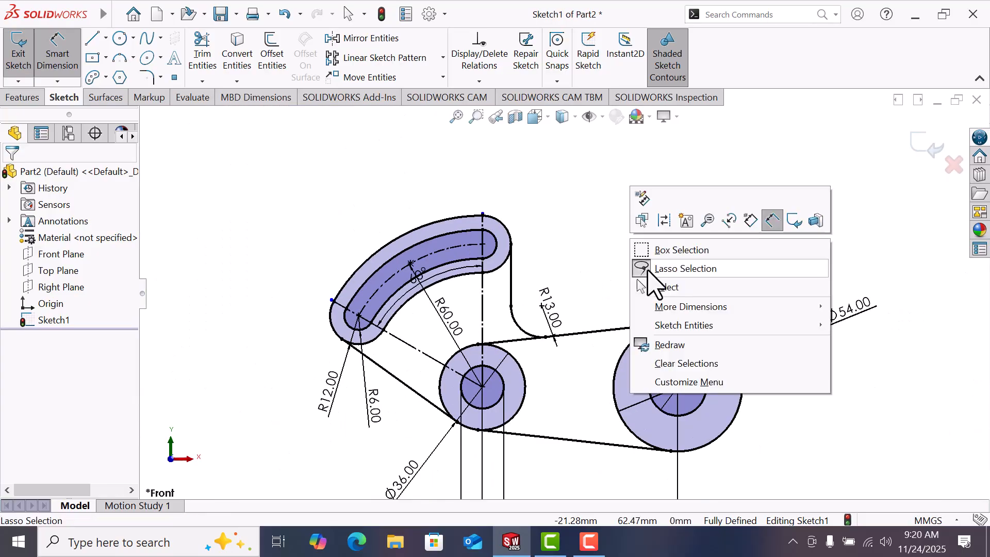
click(678, 285)
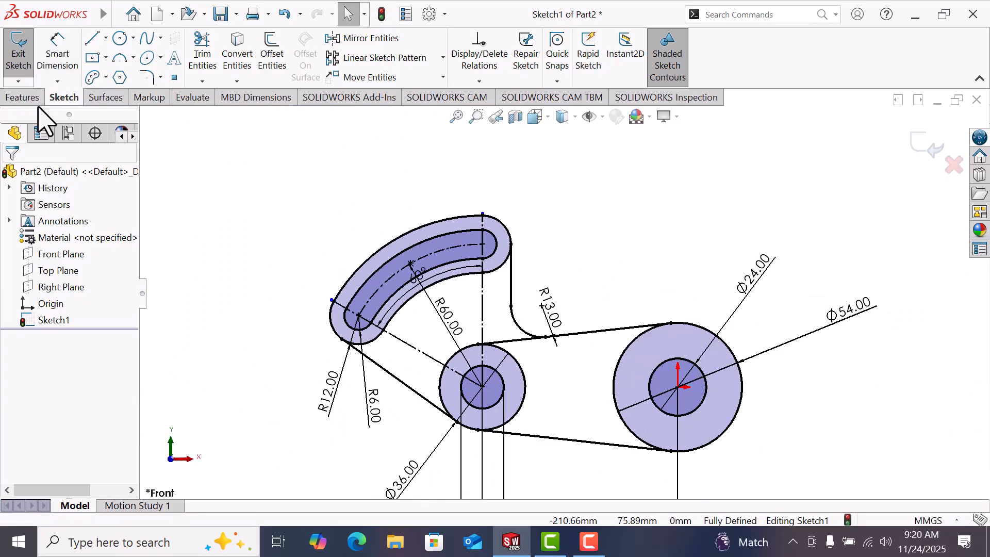
Extrude the ring regions of both concentric circle pairs 30 mm with a Mid Plane end condition
click(22, 98)
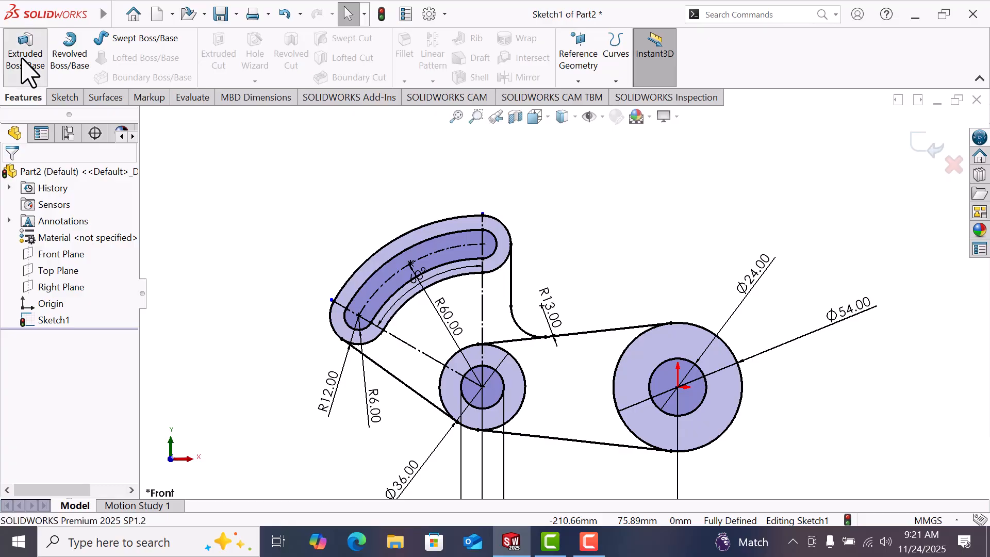
click(25, 66)
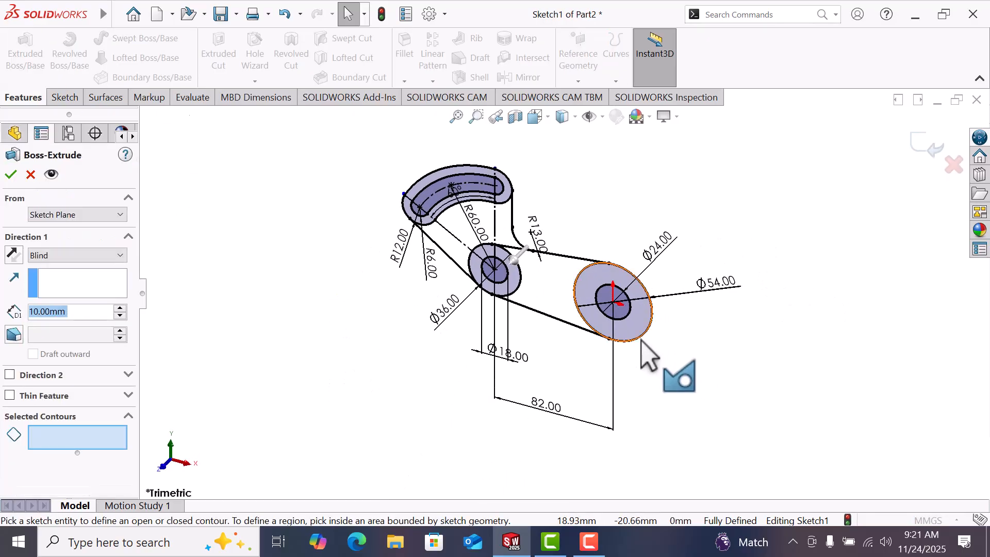
click(621, 326)
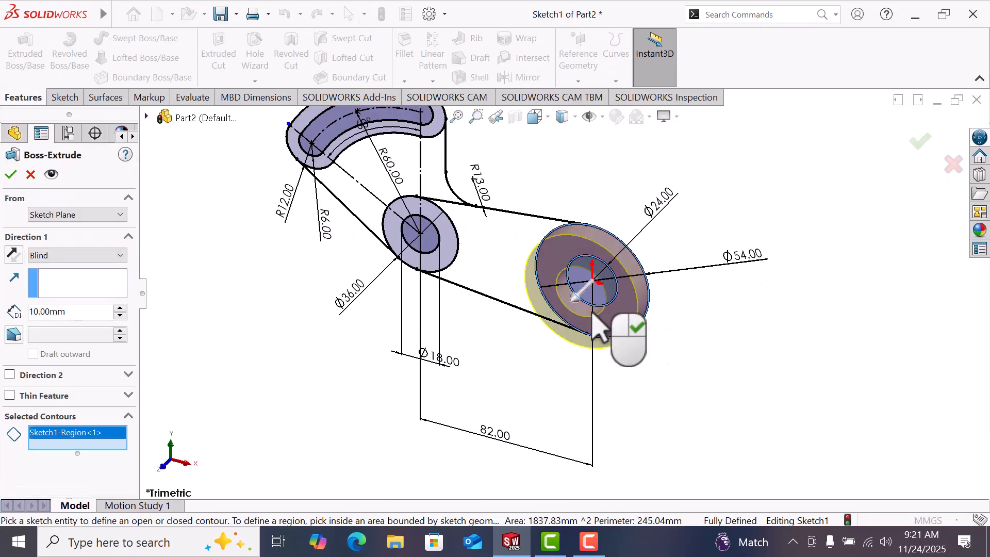
click(449, 248)
click(67, 256)
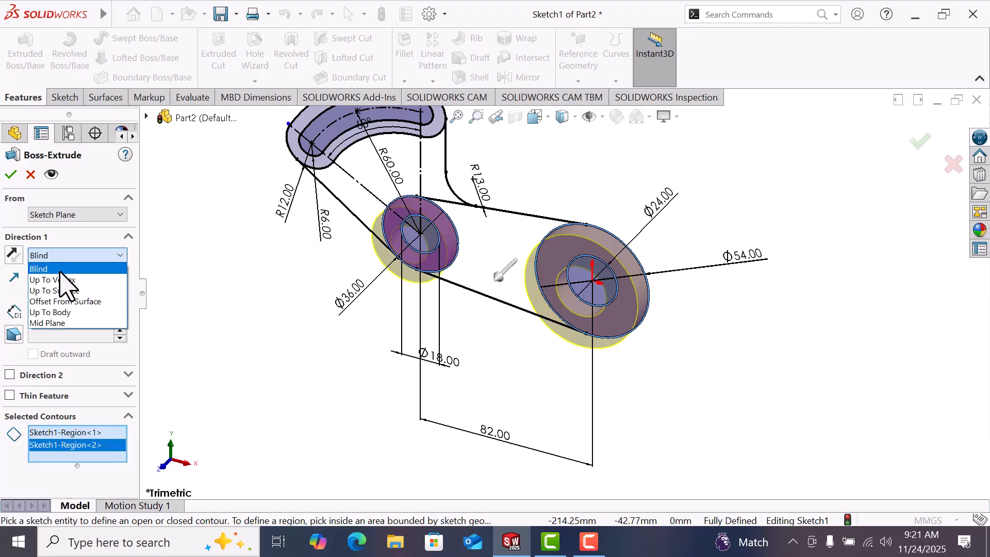
click(58, 324)
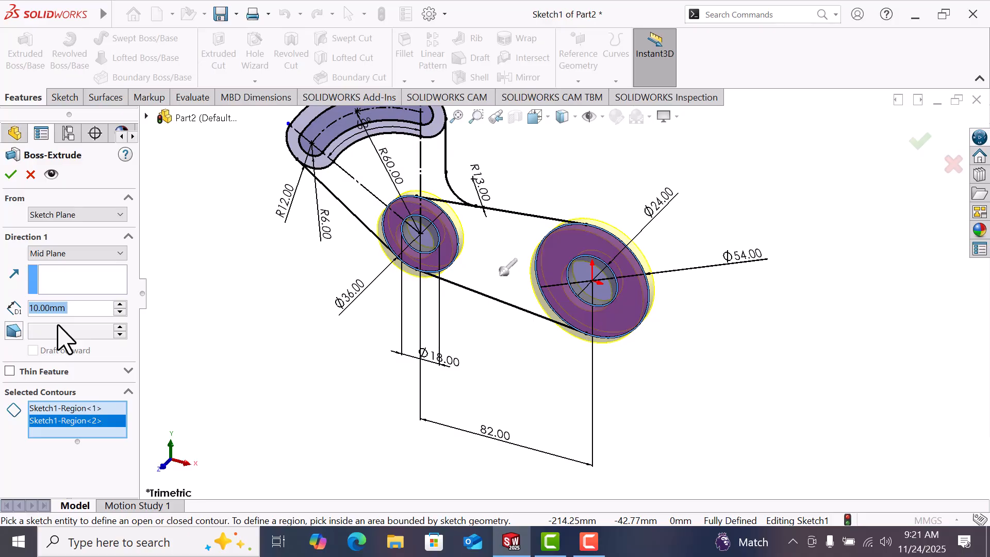
click(120, 305)
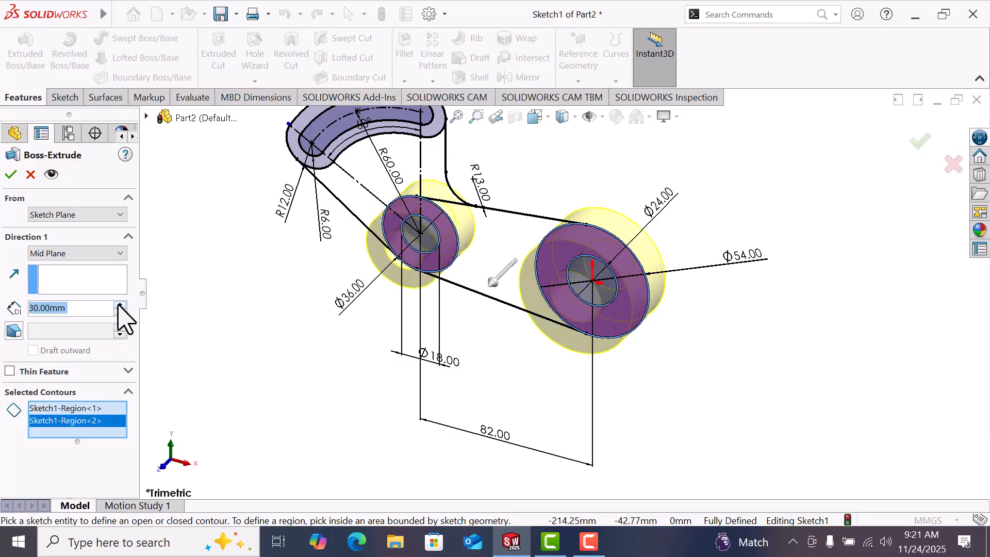
click(11, 175)
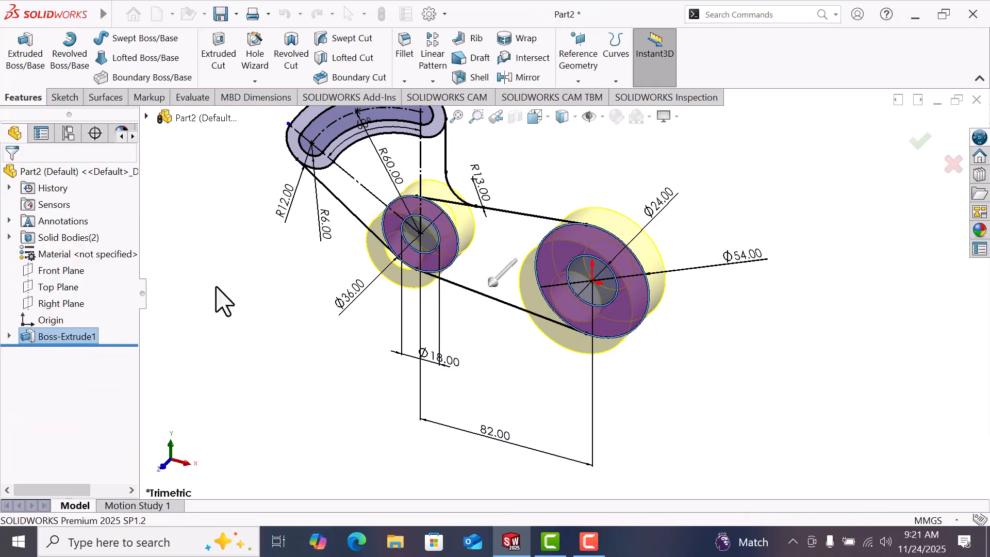
Extrude the web region between the two cylindrical bosses from the same sketch, Mid Plane, 15 mm deep
click(9, 336)
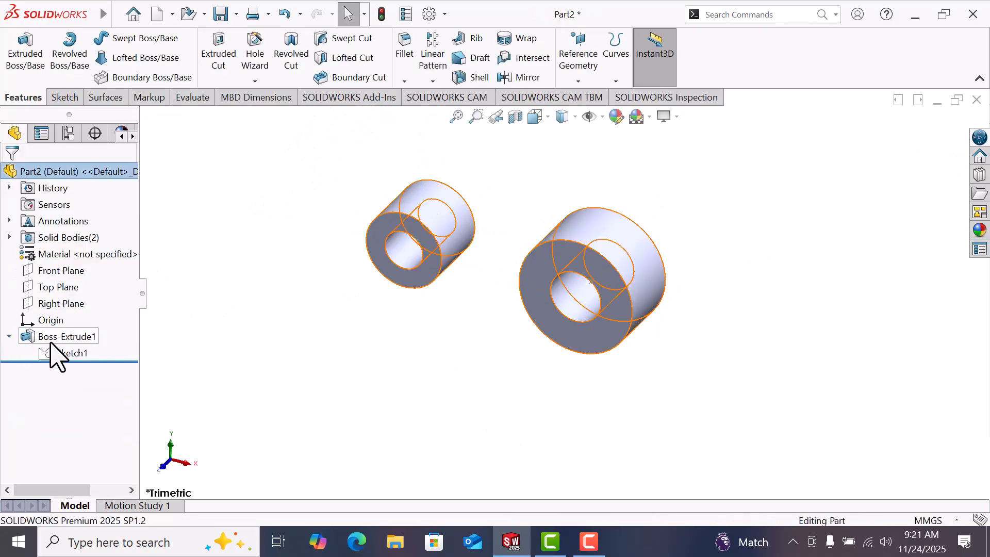
click(72, 353)
click(24, 52)
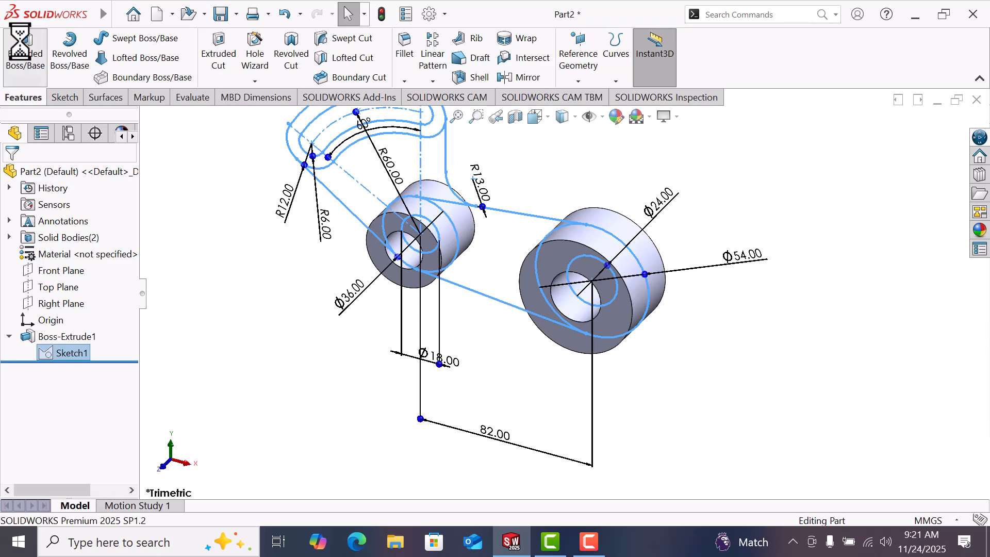
click(485, 251)
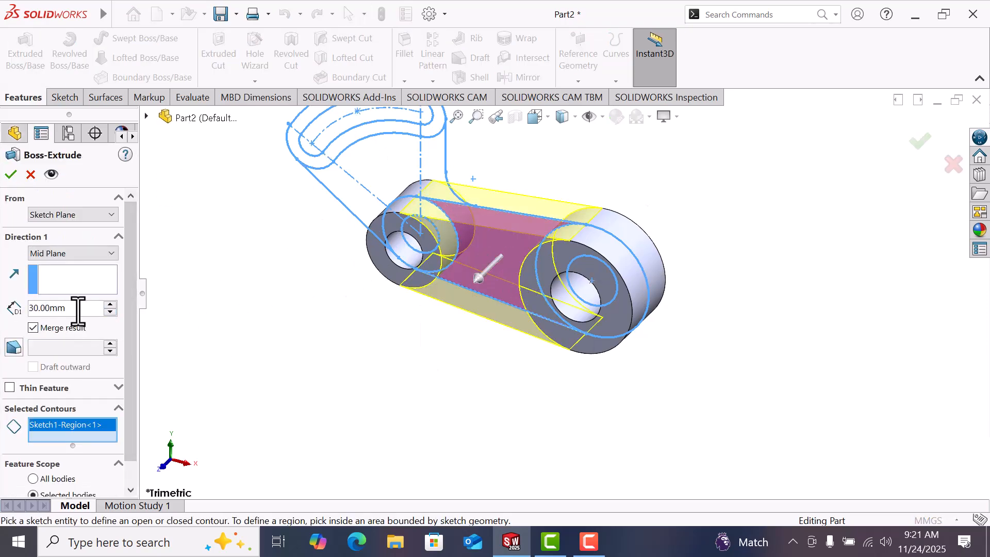
text(15)
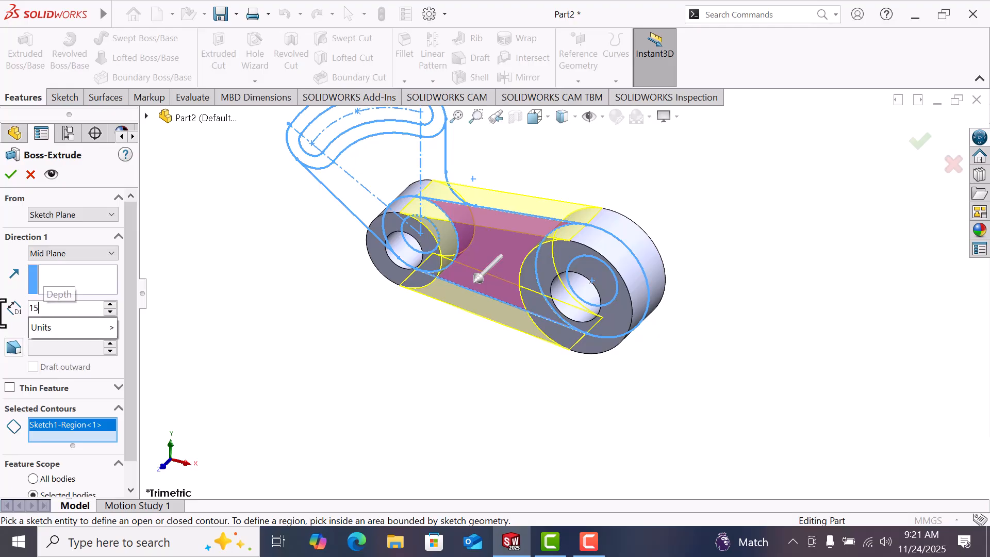
click(16, 175)
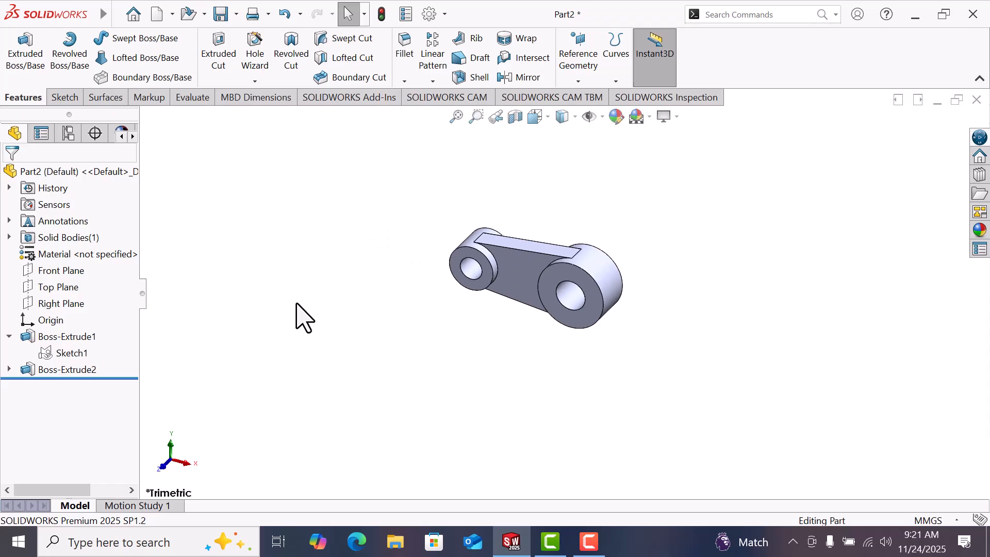
Extrude the sketch region between the arc slot and the smaller boss 15 mm, Mid Plane
click(77, 354)
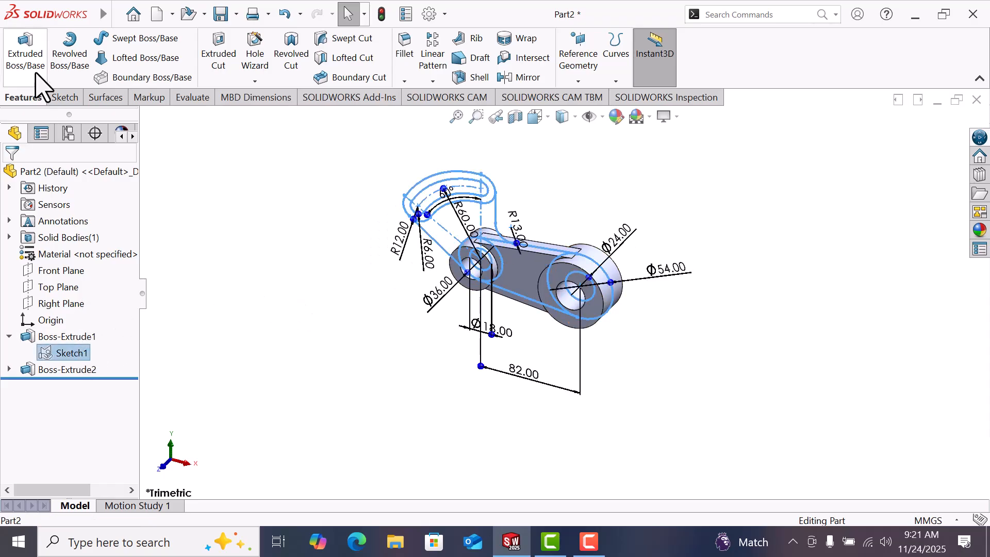
click(25, 54)
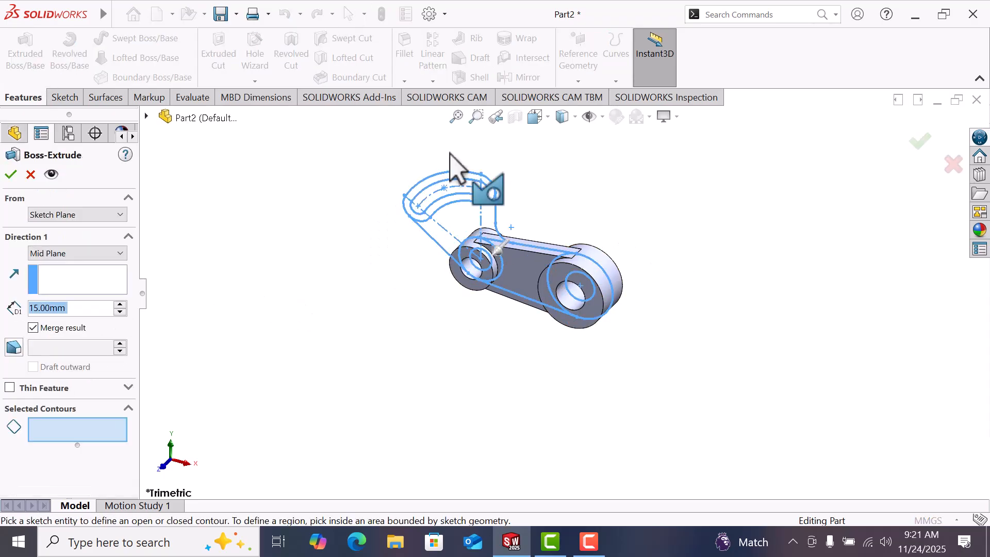
scroll(471, 203, down, 3)
click(472, 285)
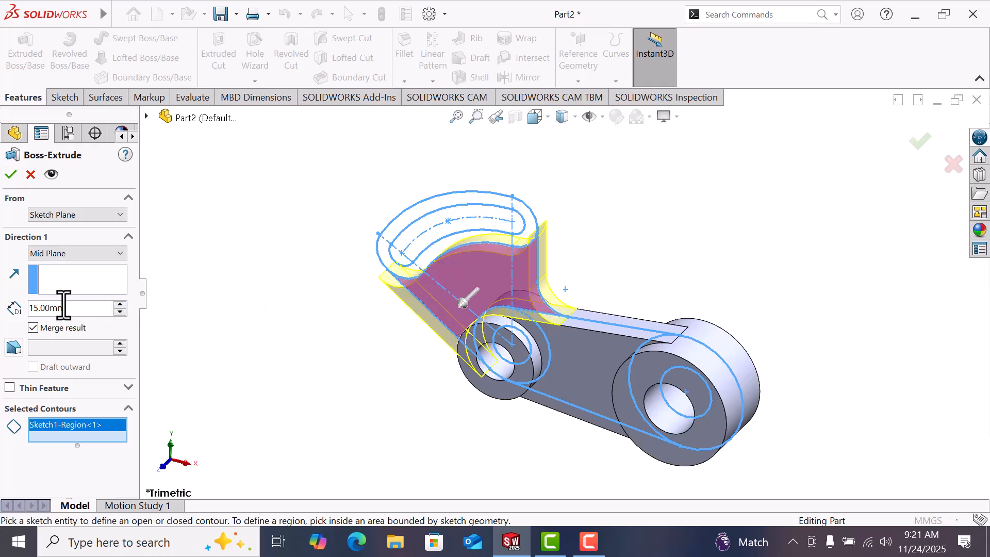
click(11, 176)
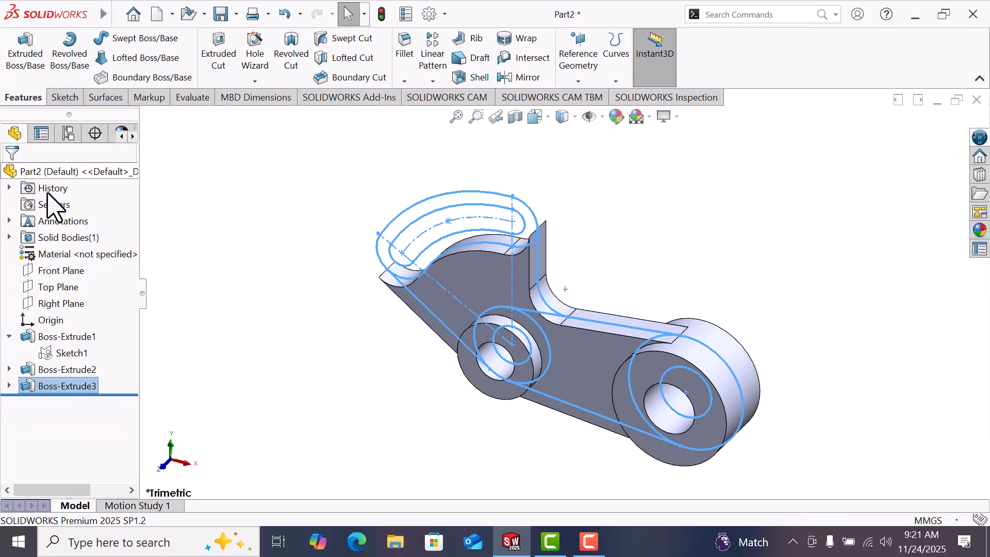
click(268, 247)
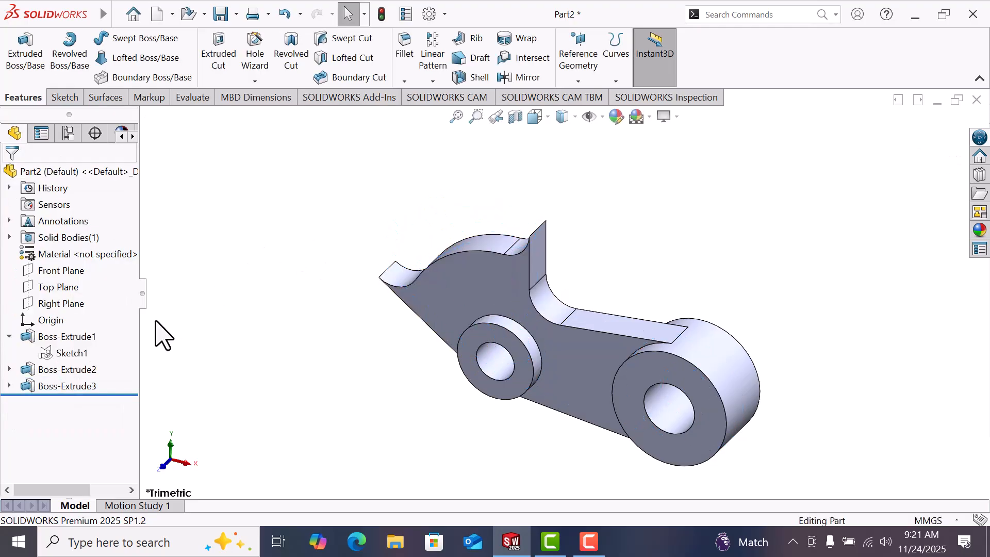
Extrude the band between the inner and outer arc slot outlines 30 mm, Mid Plane
click(75, 354)
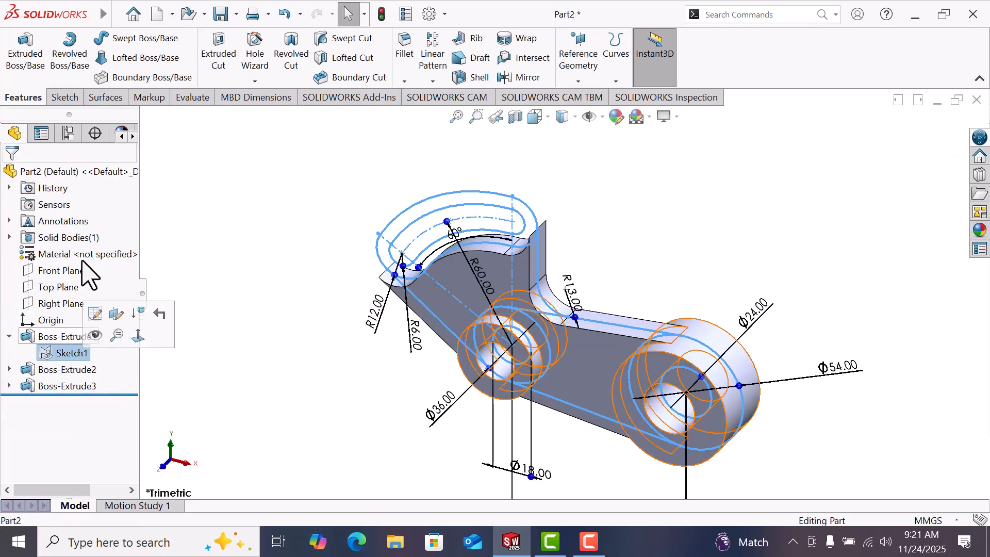
click(36, 57)
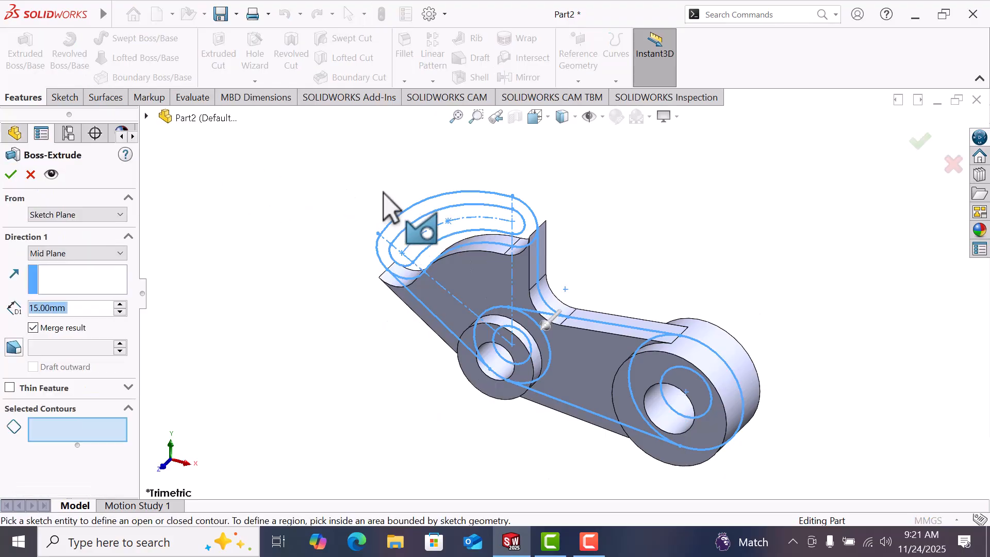
click(409, 217)
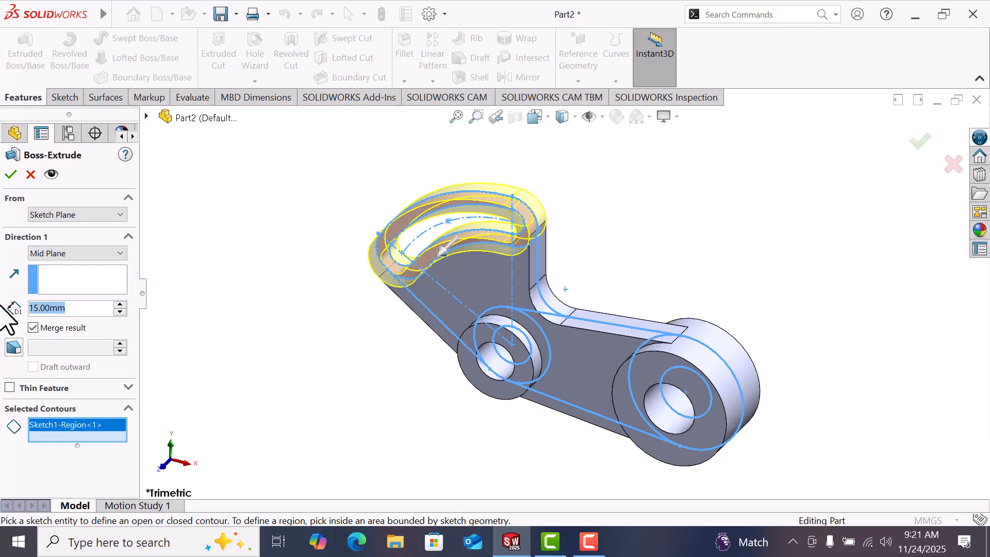
text(30)
key(Return)
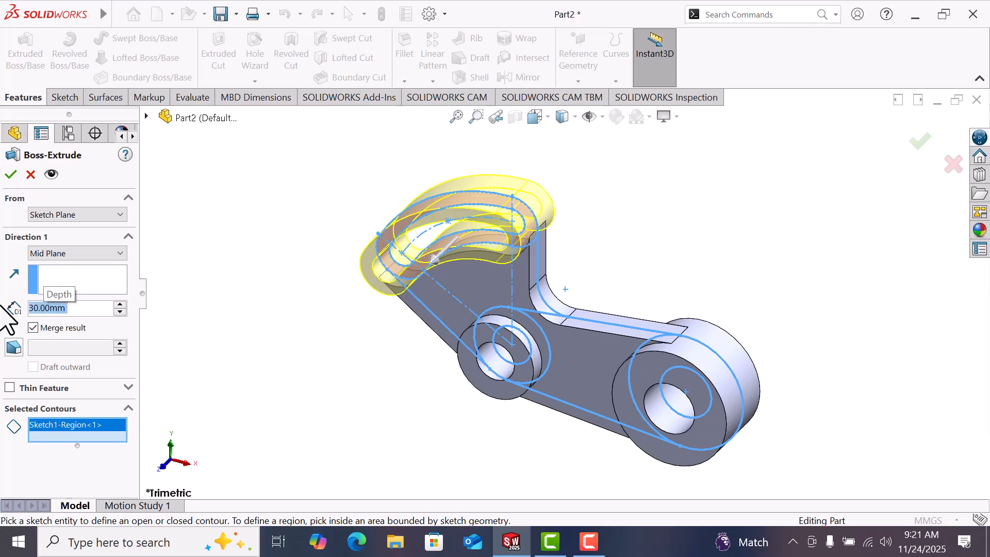
click(11, 175)
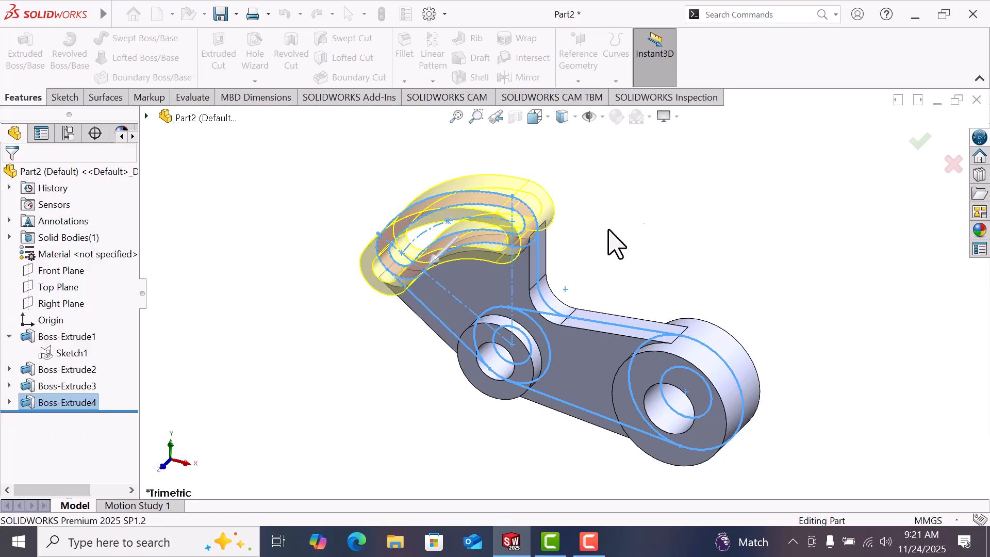
Show the finished part in the isometric view
key(z)
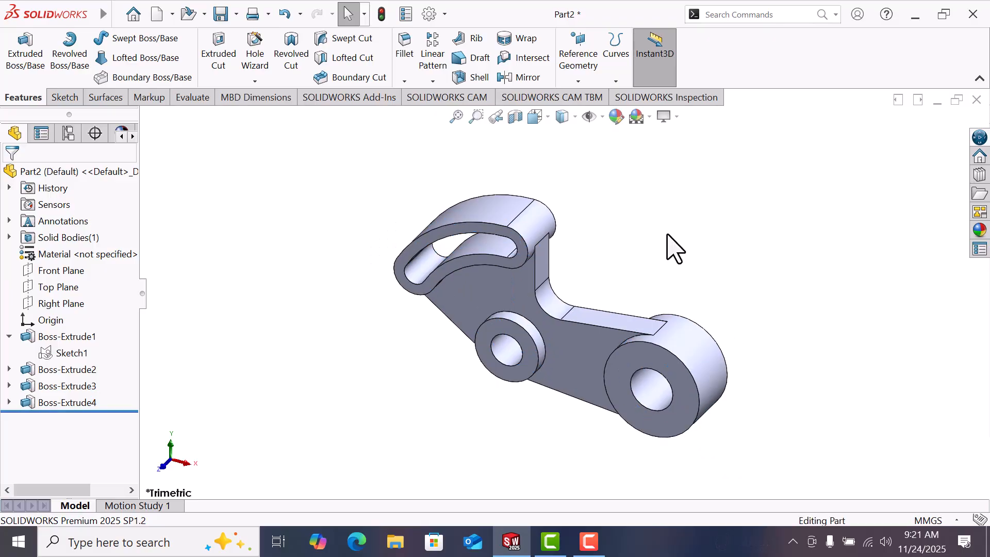
key(space)
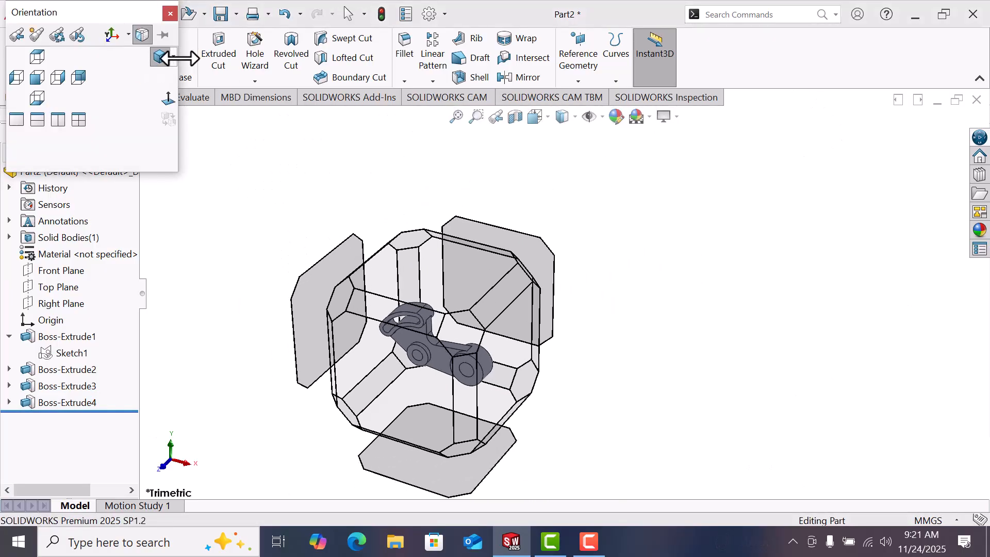
click(175, 56)
click(195, 75)
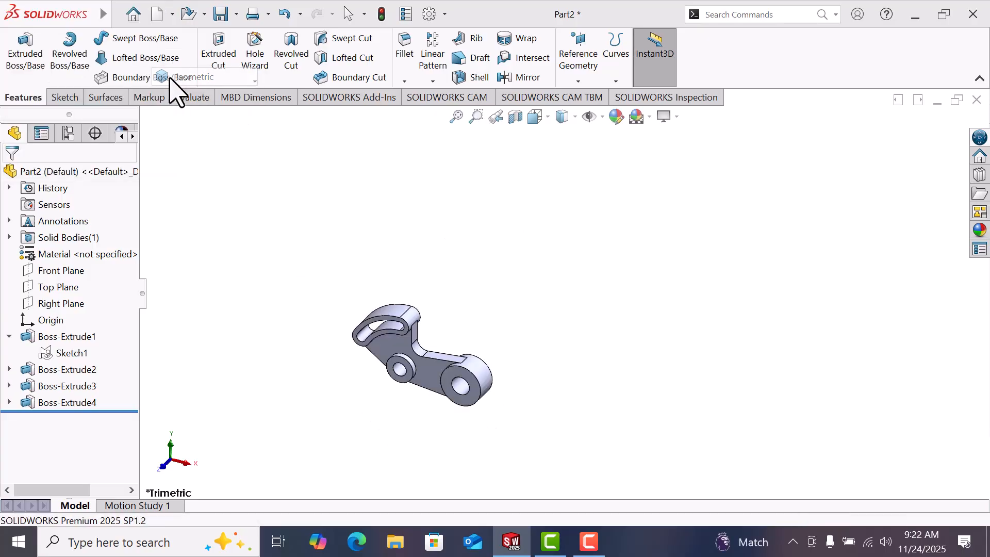
Display the lever shaded without visible model edges
click(650, 117)
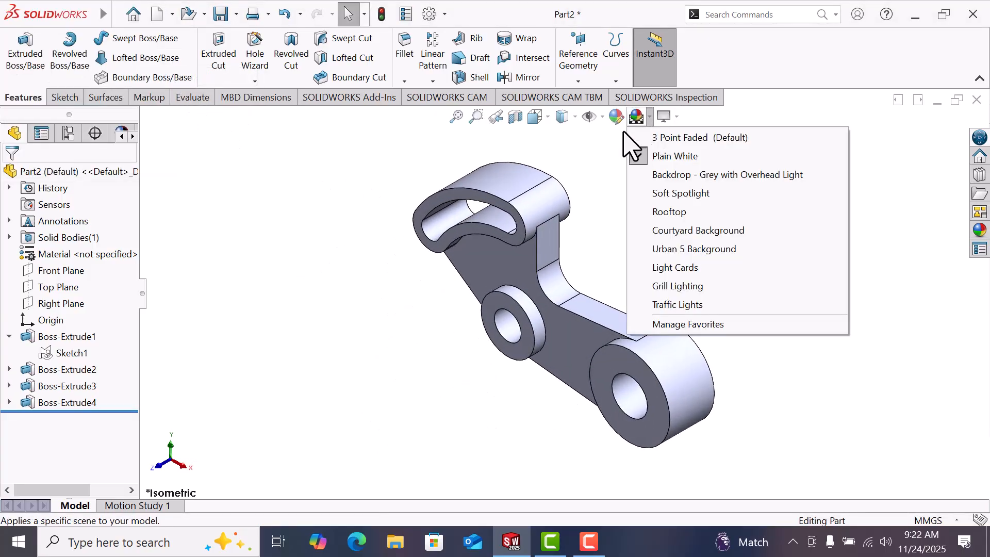
click(574, 118)
click(567, 159)
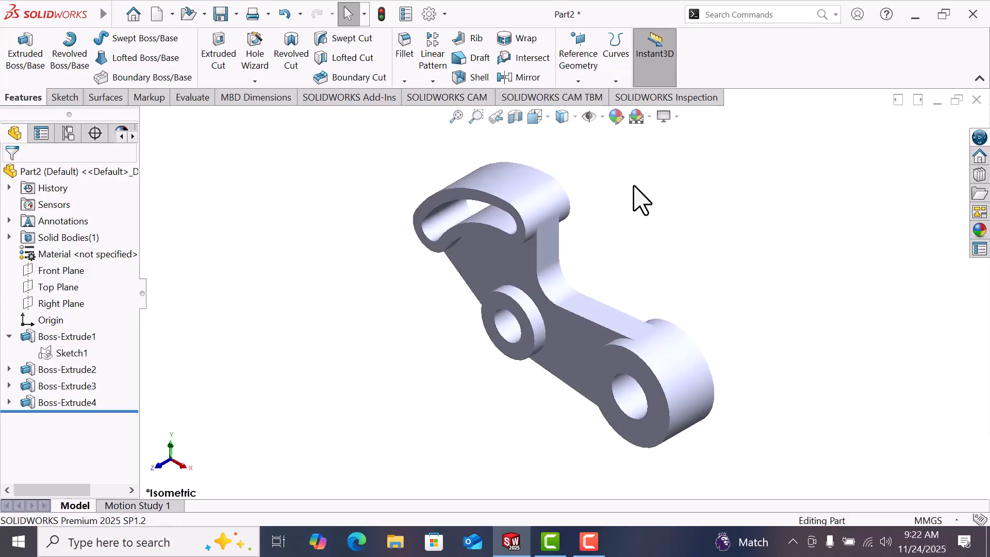
Start a 2 mm fillet on the web's concave face, the larger boss's cylindrical face, the front web face and the smaller boss
click(560, 291)
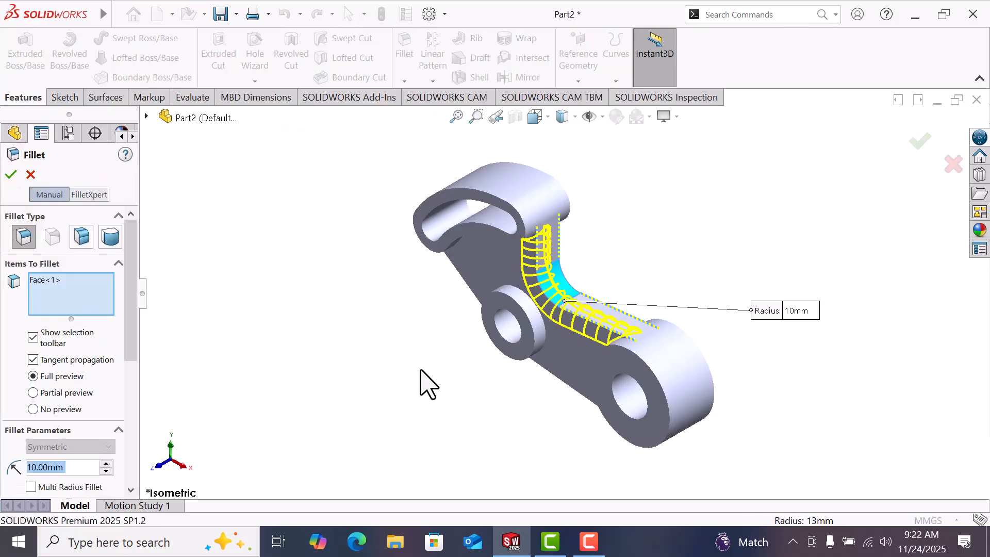
text(2)
key(Return)
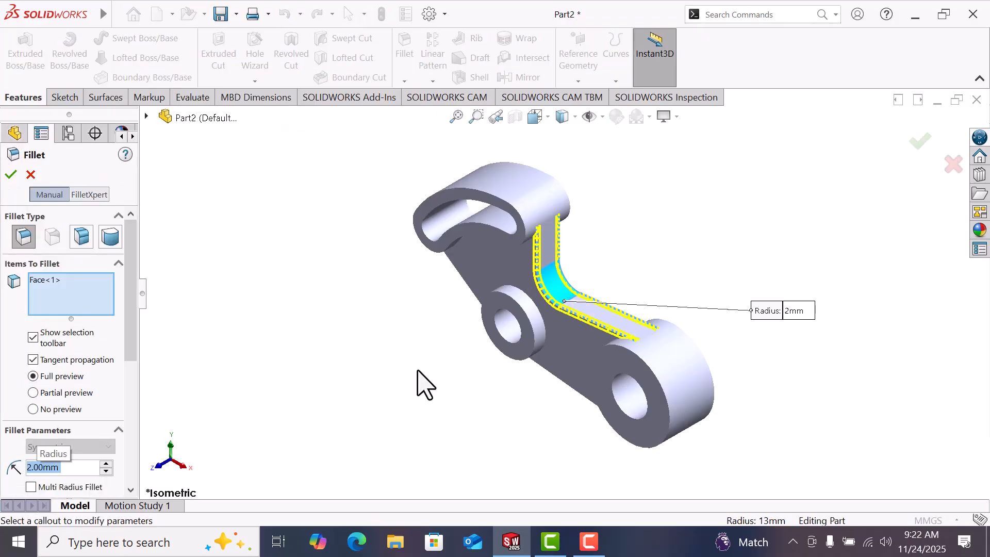
scroll(640, 392, down, 3)
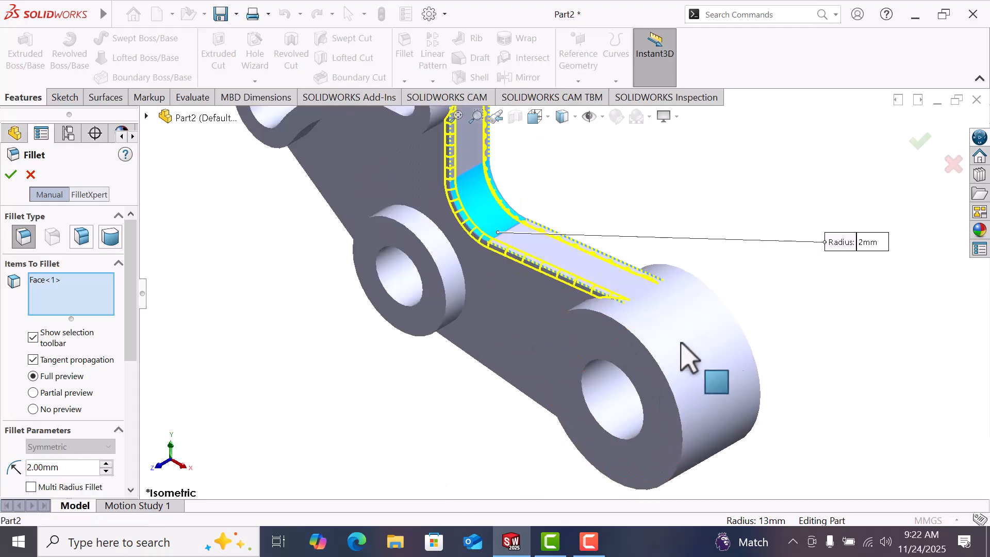
click(688, 358)
click(454, 312)
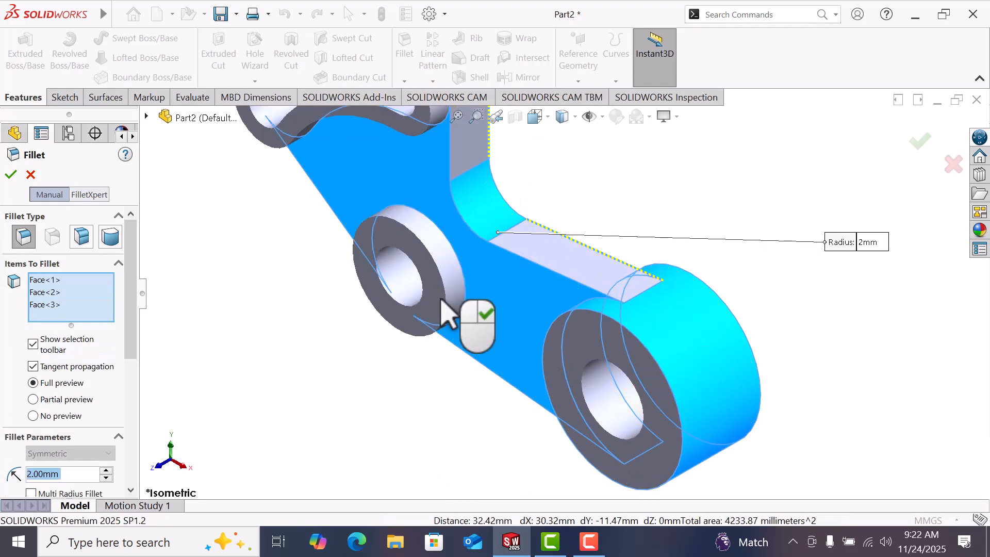
click(447, 311)
scroll(447, 311, up, 3)
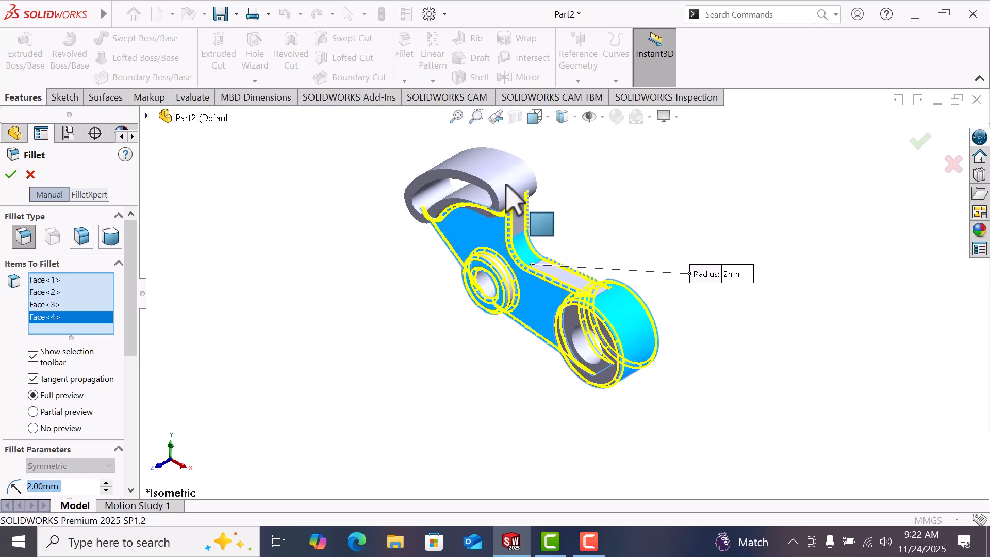
Add the arc slot rim's front face, curved outer end face and rear face to the fillet selection
scroll(497, 215, down, 8)
click(419, 283)
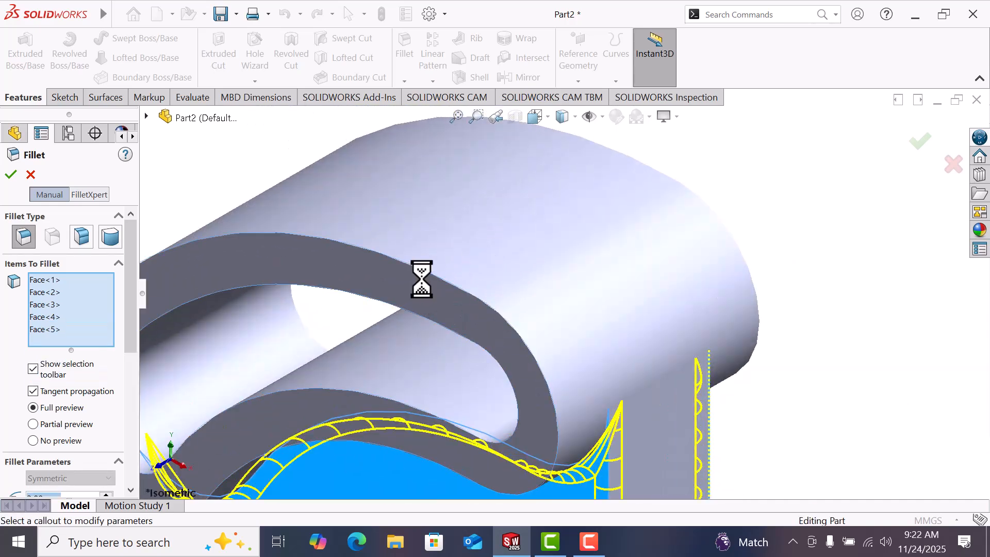
click(626, 285)
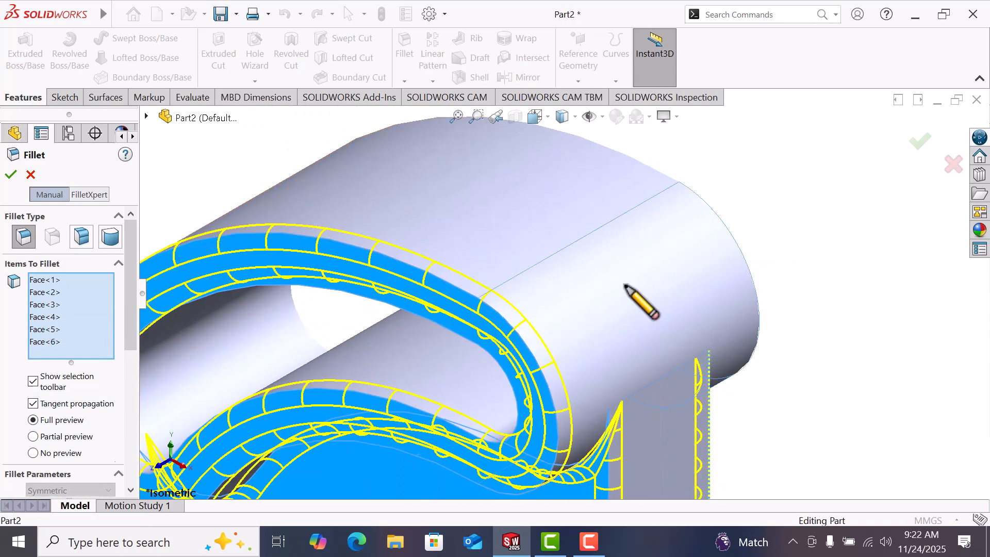
scroll(627, 286, up, 4)
middle_drag(627, 287, 537, 336)
scroll(663, 260, down, 4)
click(656, 240)
scroll(660, 247, up, 4)
scroll(706, 336, down, 3)
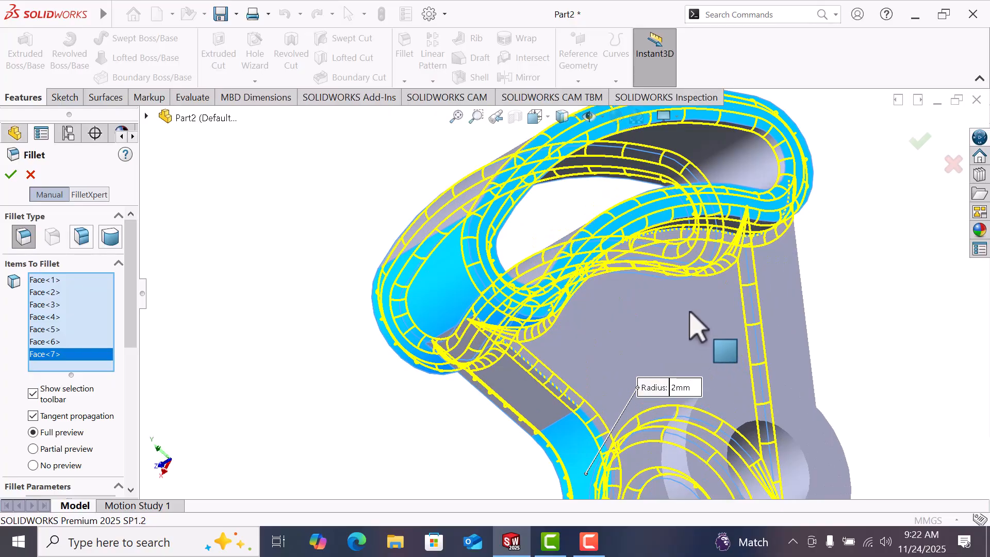
Add the rear web face and both bosses' rear faces, create the fillet, and show the part in isometric view
click(690, 311)
scroll(689, 312, up, 4)
middle_drag(716, 378, 665, 343)
scroll(671, 360, down, 4)
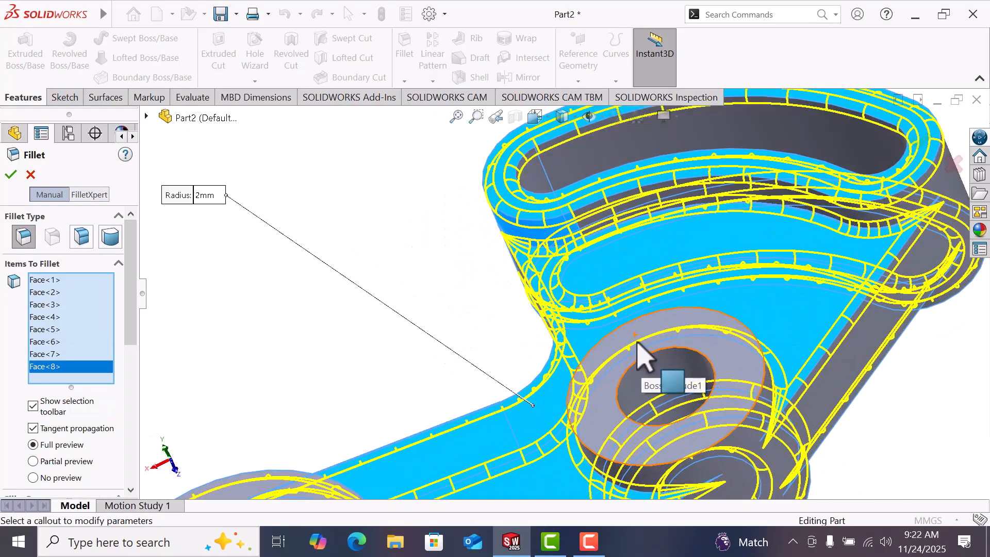
click(640, 346)
scroll(648, 351, up, 4)
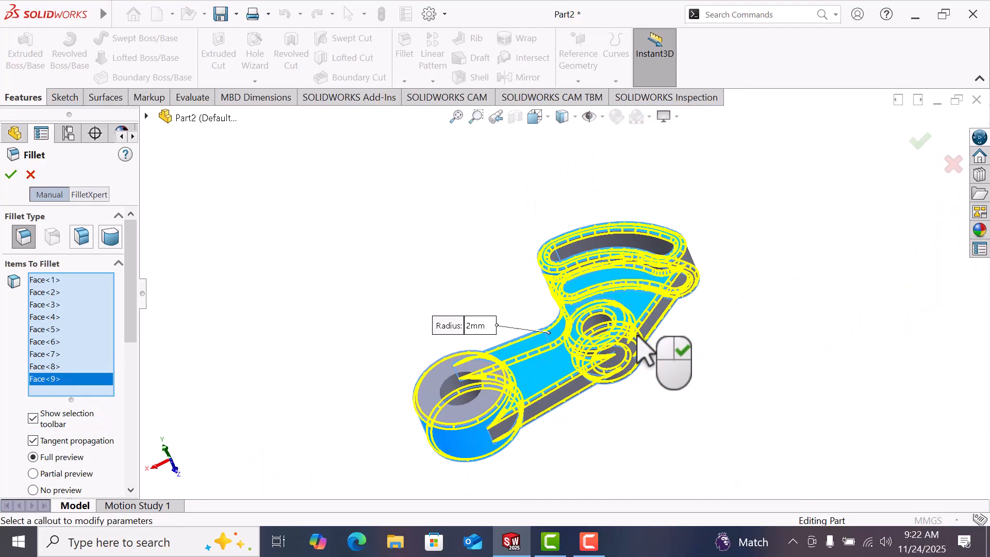
scroll(515, 402, down, 4)
click(457, 420)
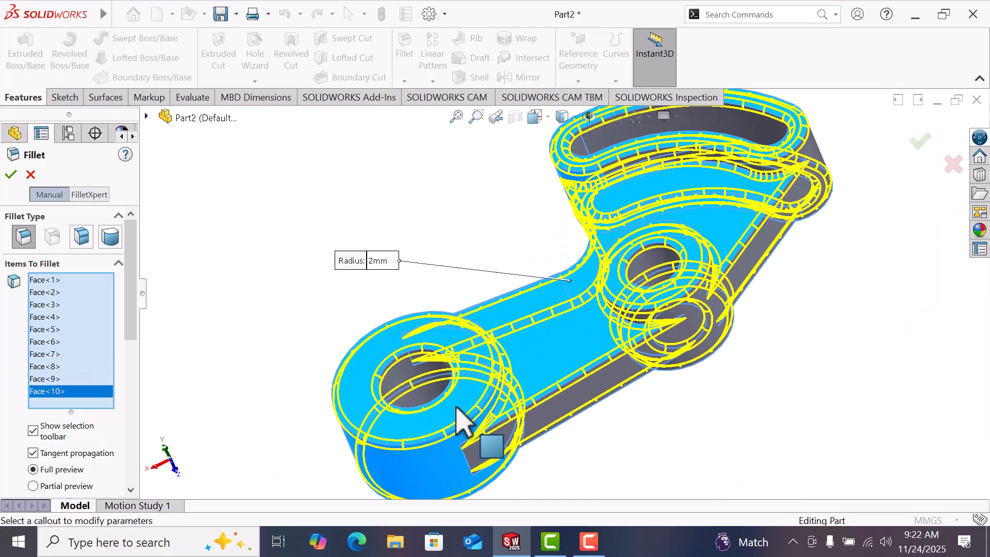
click(12, 175)
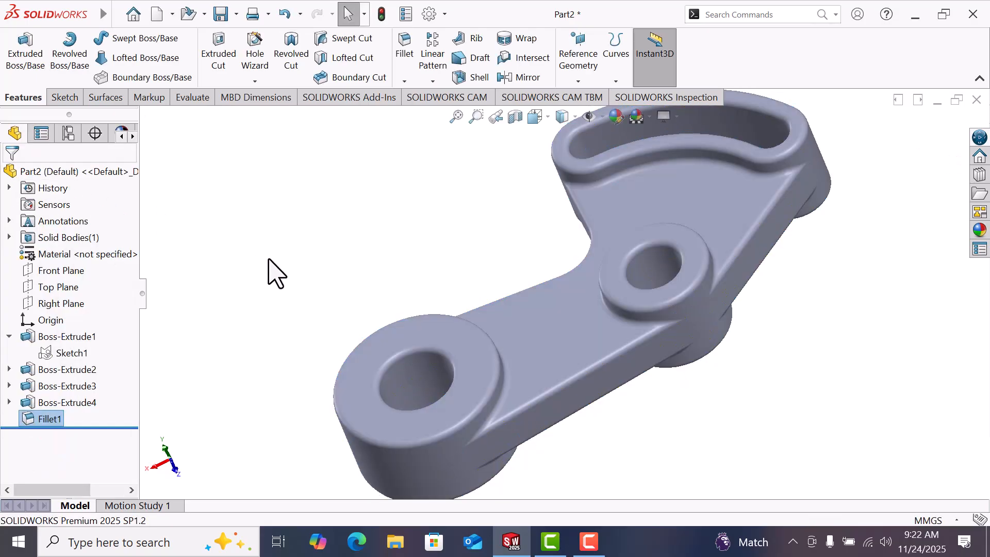
key(space)
click(158, 57)
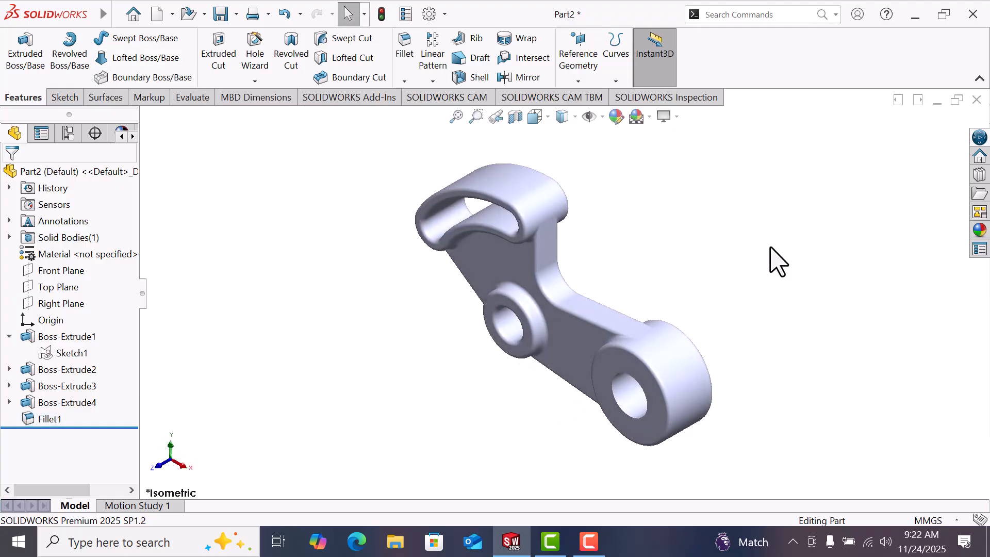
Browse the metal appearances, including Galvanized, and bring up the Lead finishes
click(984, 233)
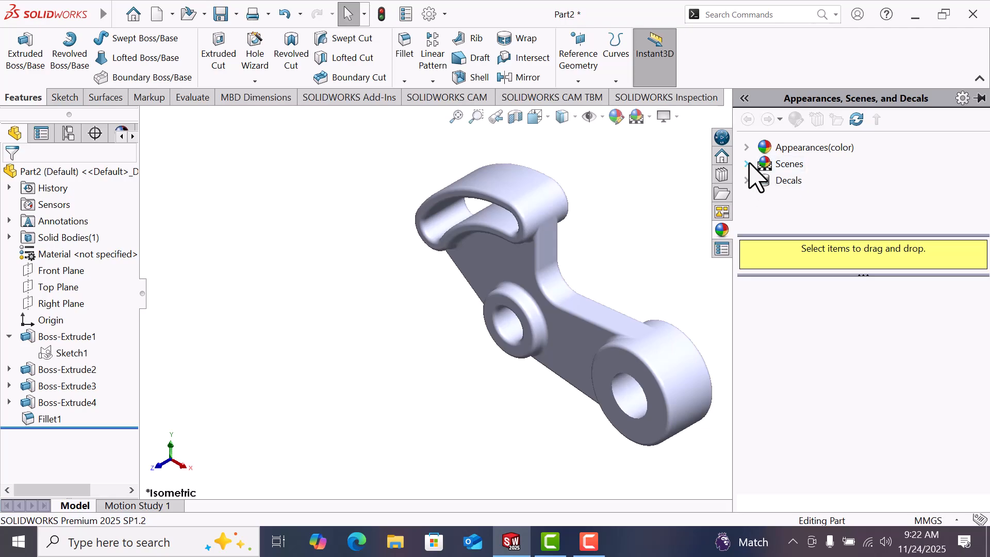
click(748, 148)
scroll(787, 209, down, 3)
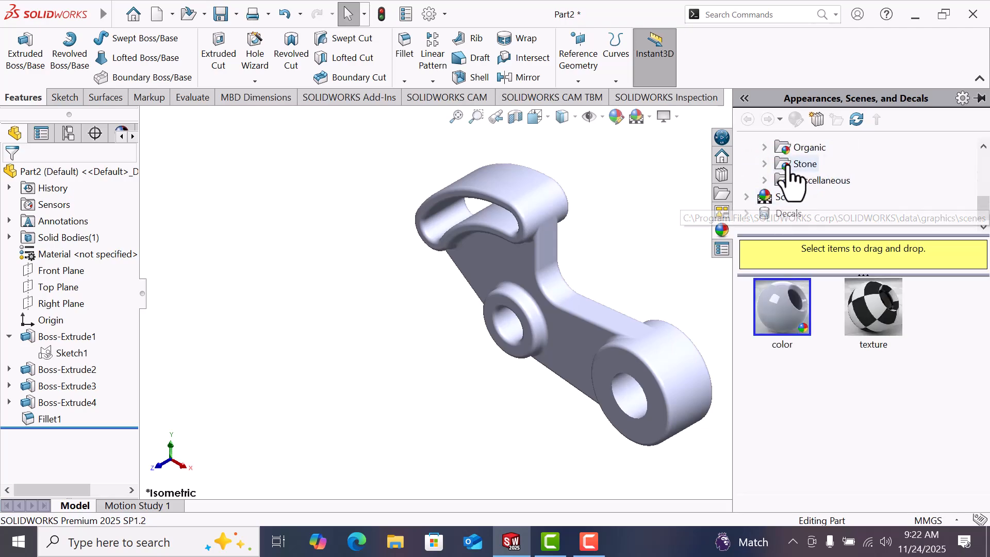
scroll(816, 201, up, 1)
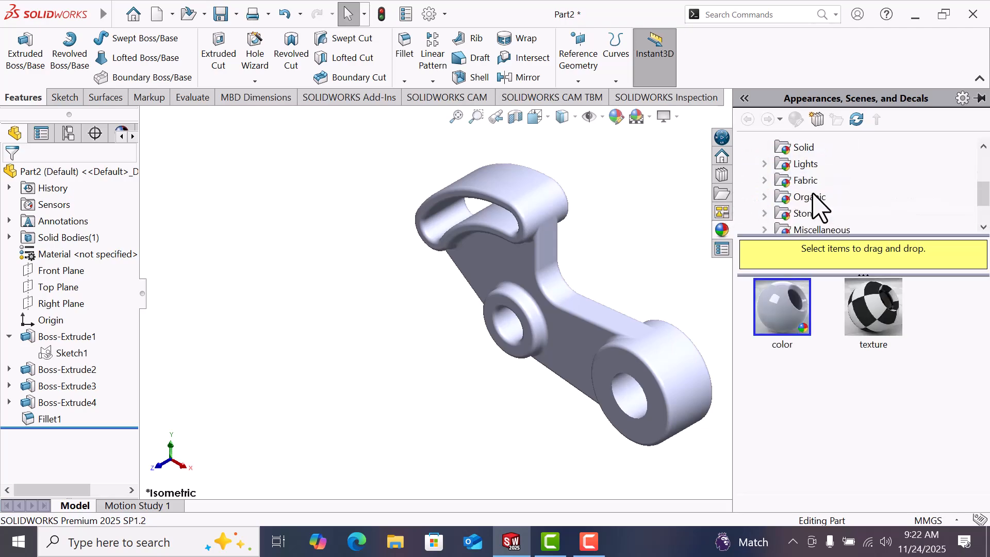
scroll(816, 217, up, 1)
scroll(812, 209, up, 1)
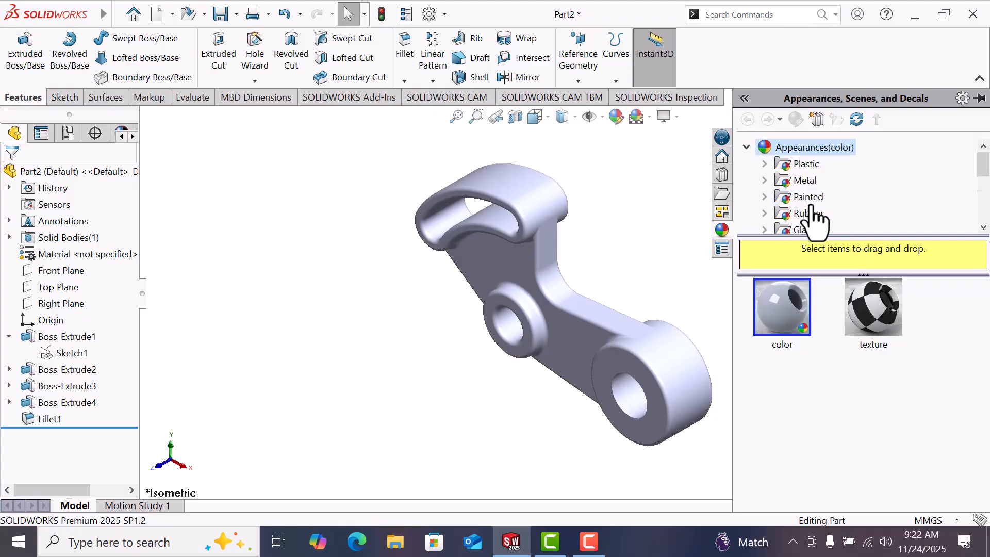
click(766, 180)
scroll(812, 192, down, 4)
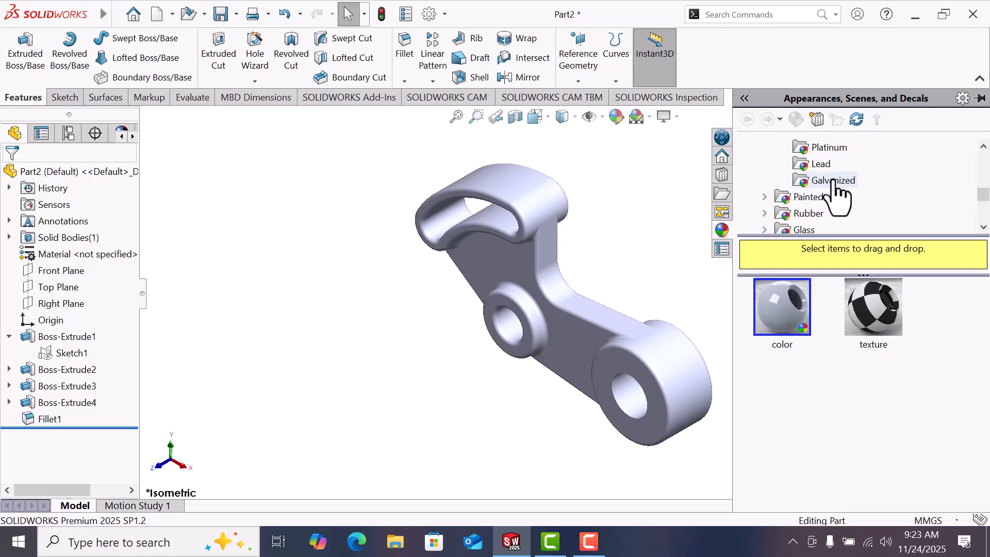
click(833, 181)
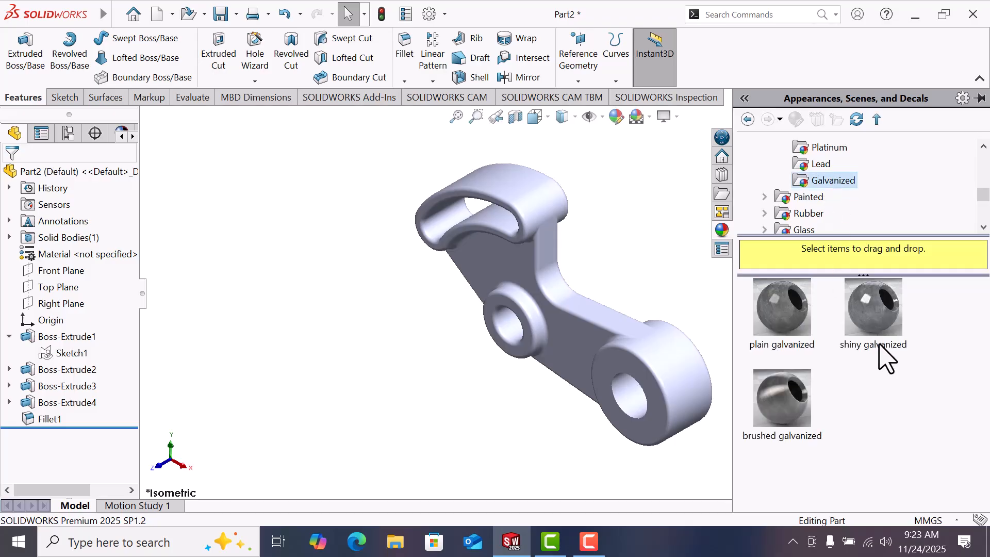
click(813, 165)
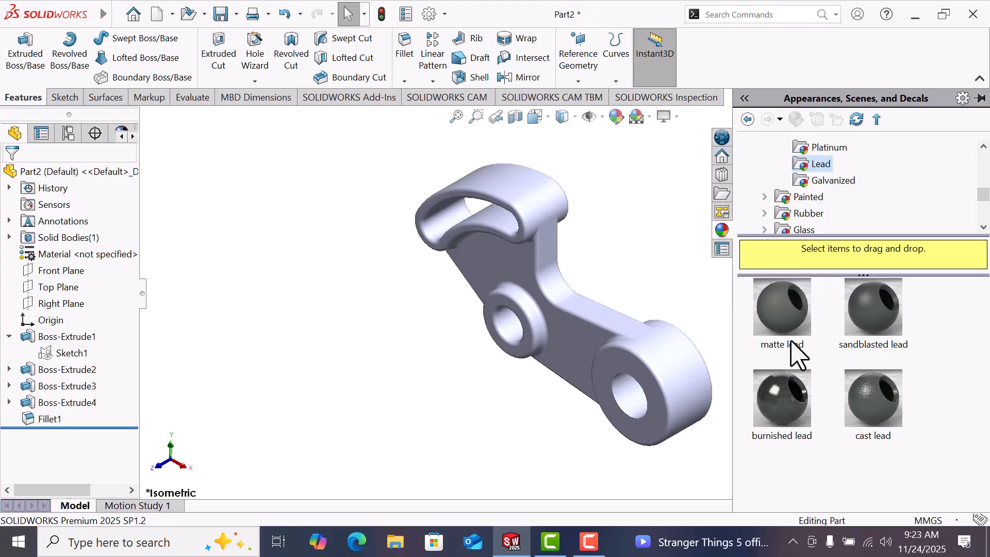
Apply the burnished lead appearance to the lever and replace it with cast lead
drag(782, 416, 599, 328)
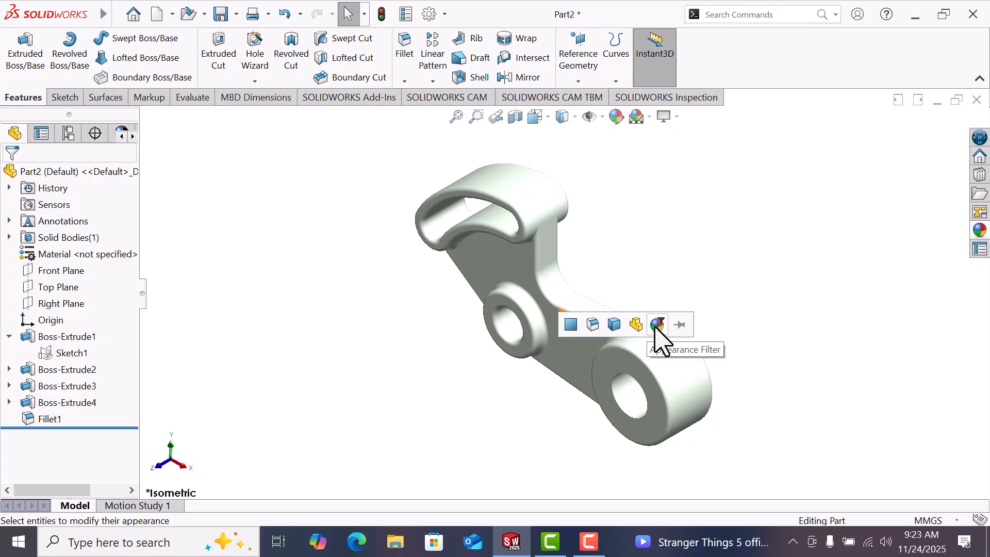
click(980, 232)
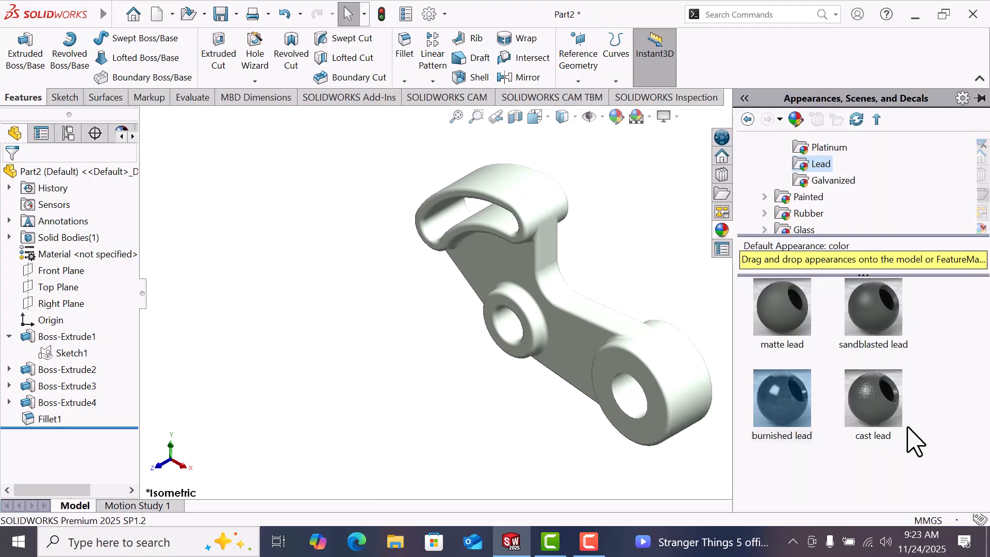
drag(873, 425, 648, 332)
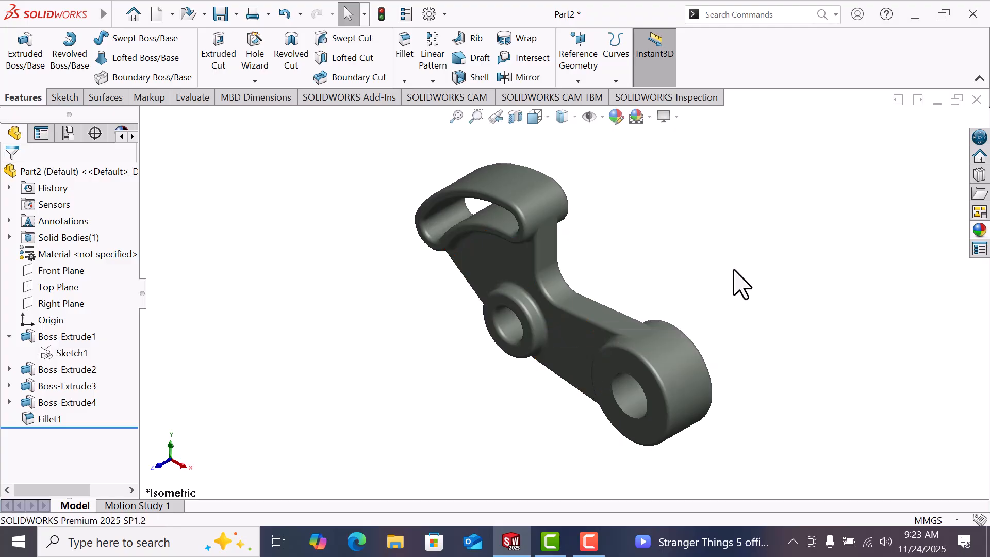
Present the lead-finished lever in the isometric view
key(space)
click(173, 56)
click(175, 79)
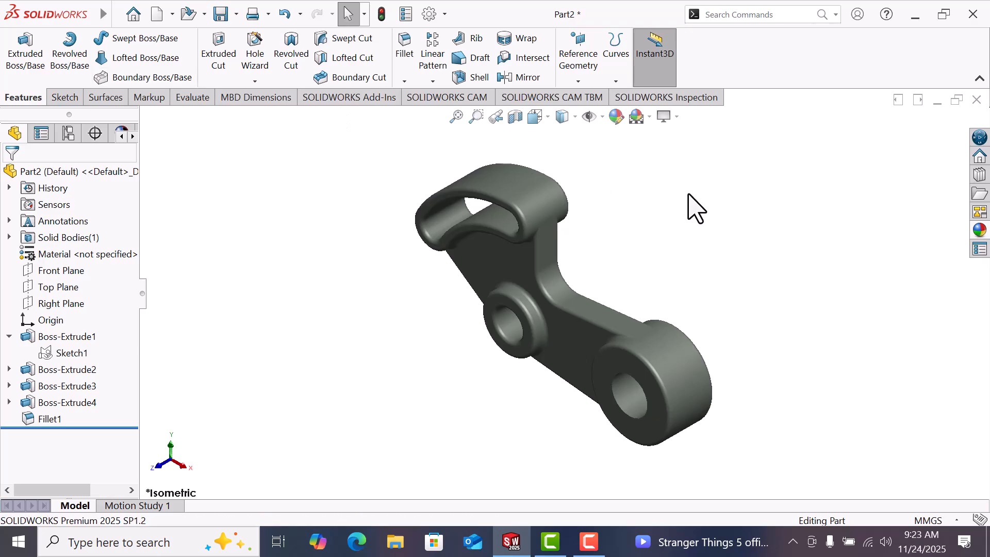